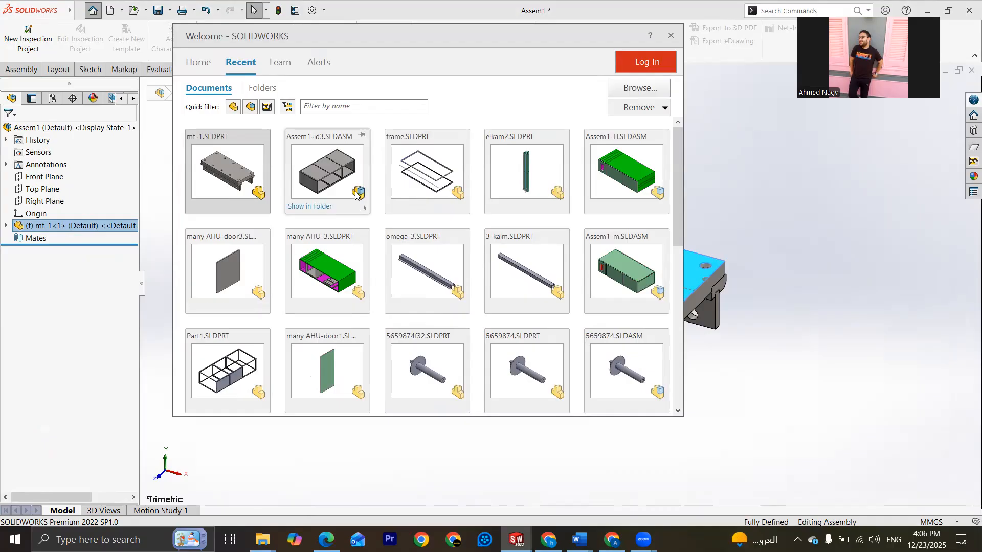
Step: Close the Welcome window and bring the Part2 roller document to the front
{"action": "left_click", "coordinate": [671, 36]}
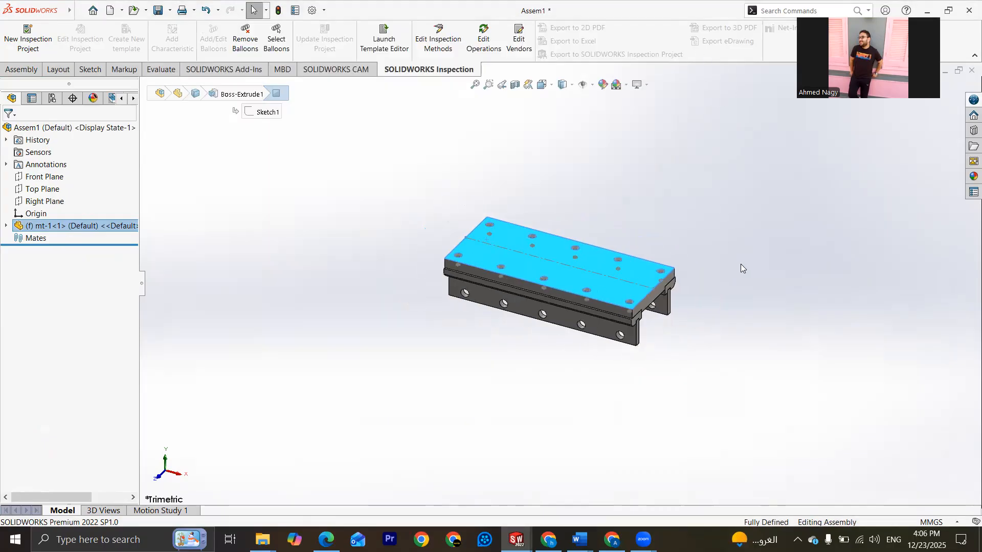
{"action": "left_click", "coordinate": [722, 342]}
{"action": "mouse_move", "coordinate": [516, 535]}
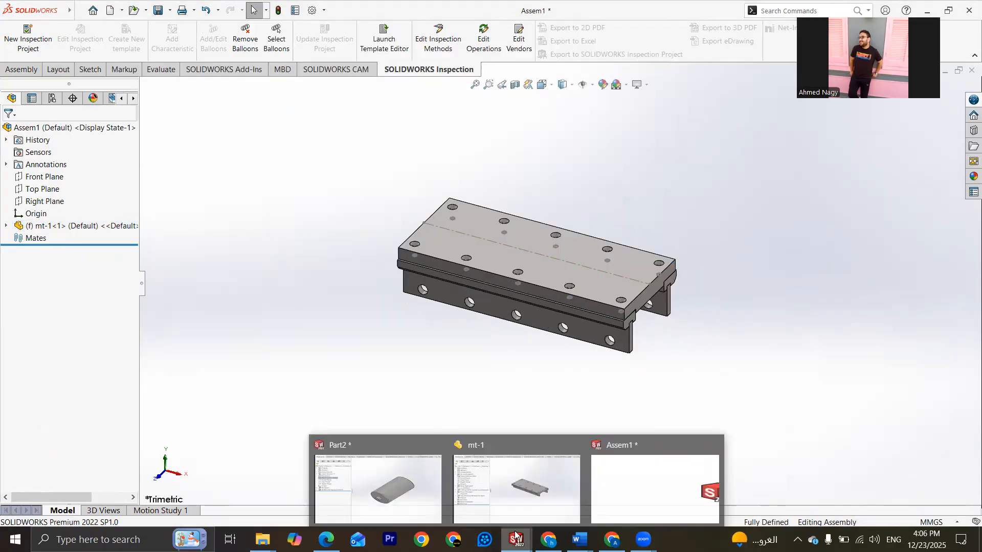
{"action": "left_click", "coordinate": [394, 486]}
{"action": "scroll", "coordinate": [542, 269], "scroll_direction": "up", "scroll_amount": 2}
{"action": "scroll", "coordinate": [585, 283], "scroll_direction": "down", "scroll_amount": 4}
{"action": "middle_click_drag", "start_coordinate": [586, 284], "coordinate": [632, 340]}
Step: Save the roller part in the multi body folder under the file name mt-v1-2
{"action": "key", "text": "ctrl+s"}
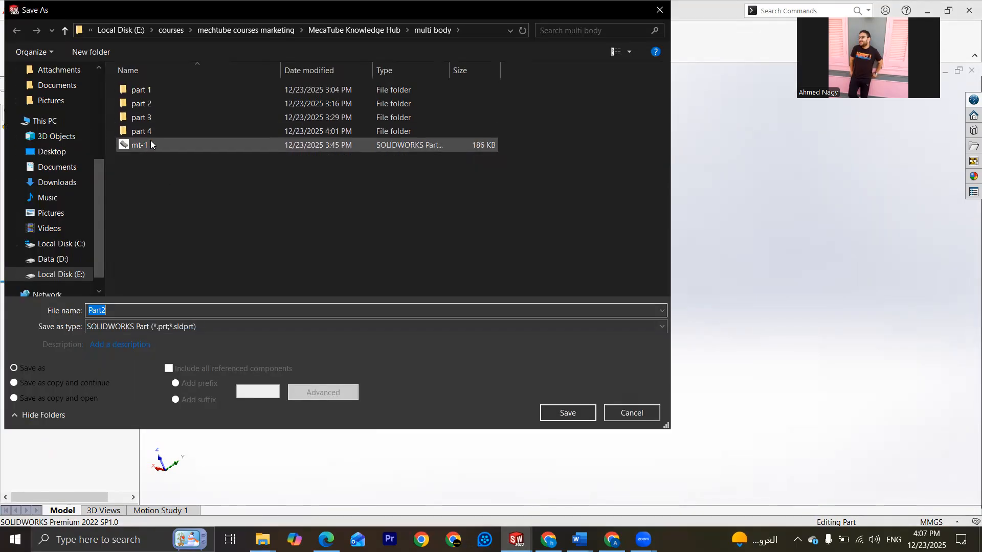
{"action": "left_click", "coordinate": [147, 142]}
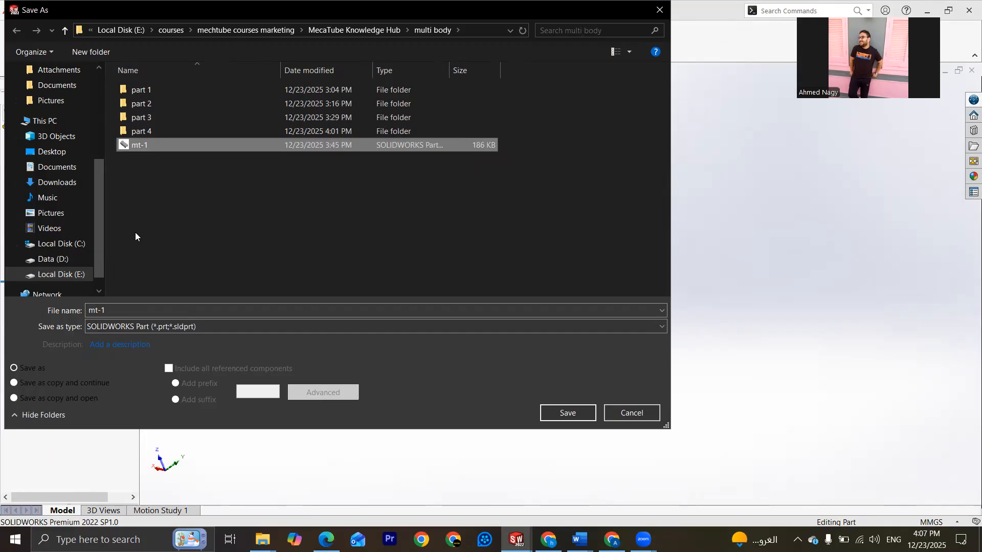
{"action": "double_click", "coordinate": [102, 312]}
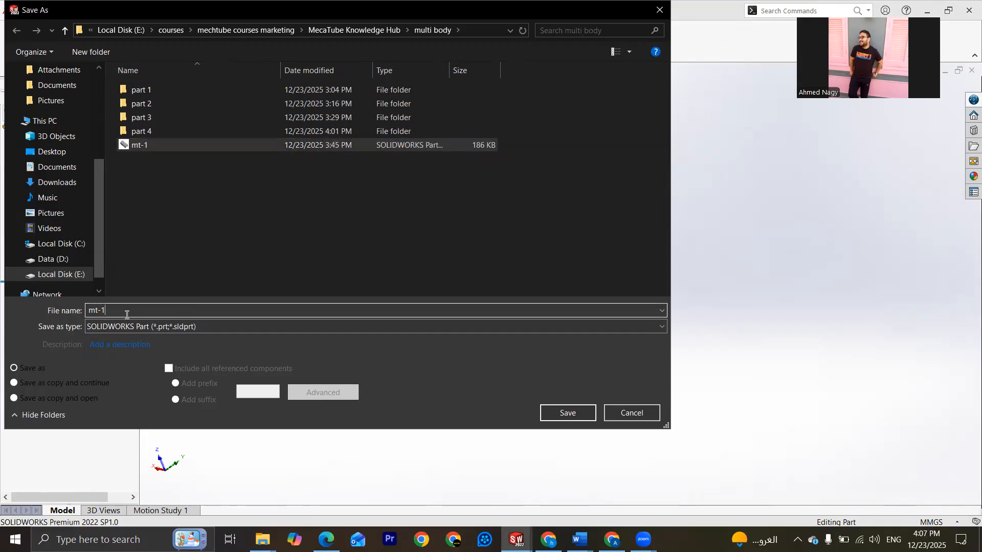
{"action": "key", "text": "BackSpace"}
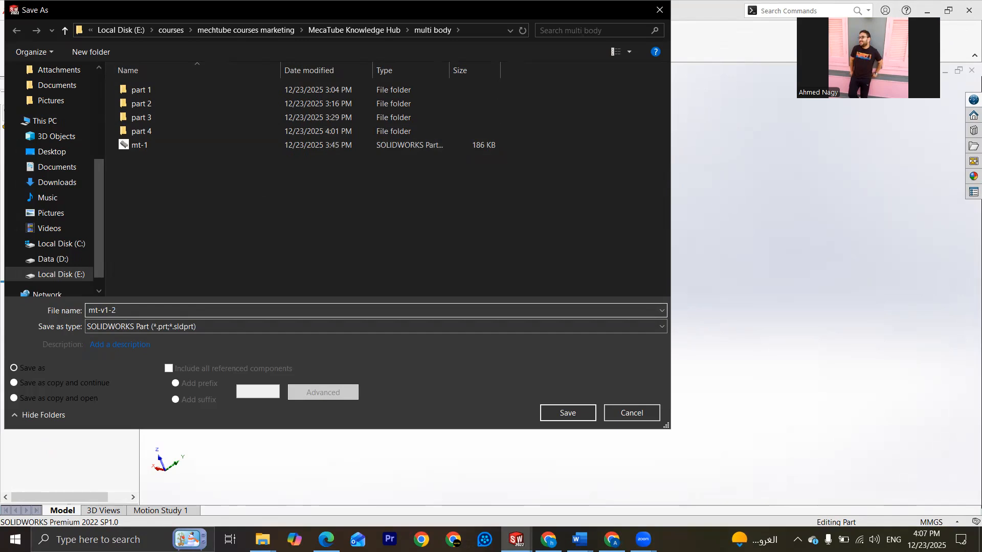
{"action": "left_click", "coordinate": [552, 413]}
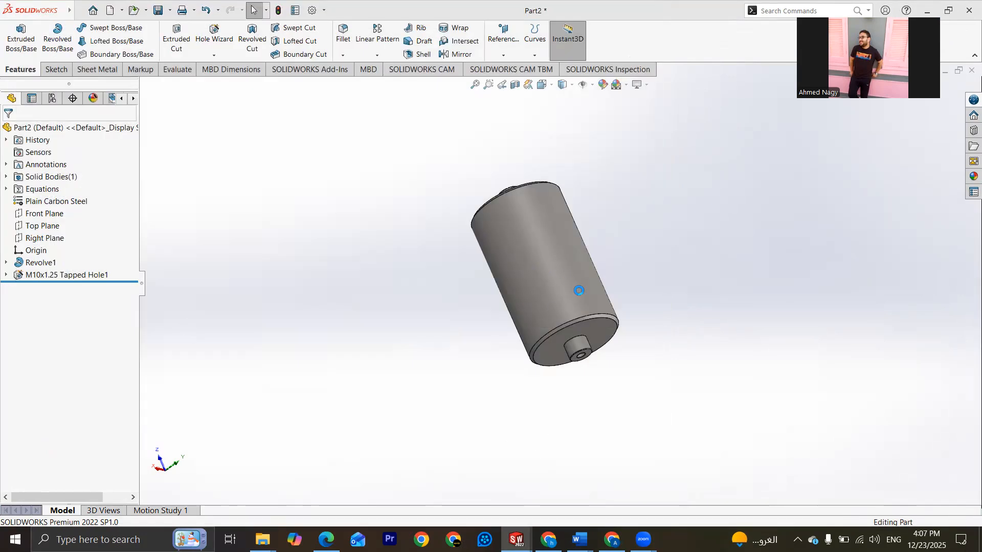
{"action": "middle_click_drag", "start_coordinate": [570, 285], "coordinate": [504, 230]}
{"action": "left_click_drag", "start_coordinate": [578, 285], "coordinate": [633, 226]}
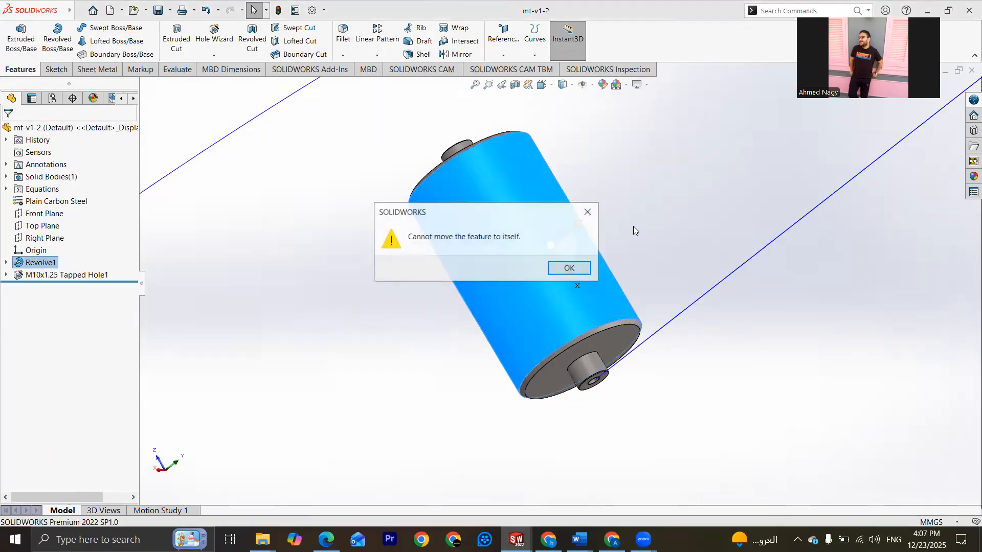
{"action": "left_click", "coordinate": [586, 212]}
{"action": "left_click", "coordinate": [778, 358]}
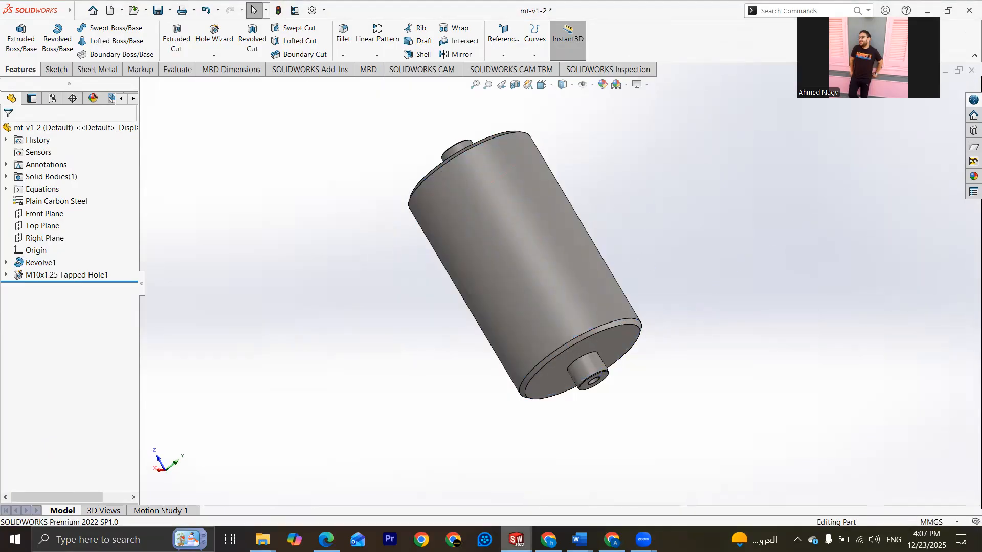
Step: Return to the Assem1 assembly and rebuild it
{"action": "mouse_move", "coordinate": [516, 539]}
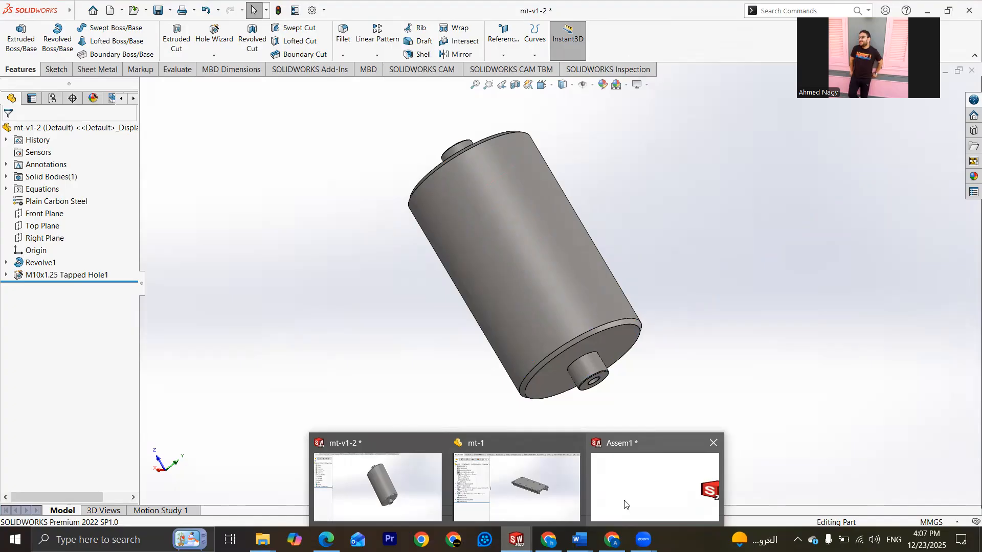
{"action": "left_click", "coordinate": [624, 504]}
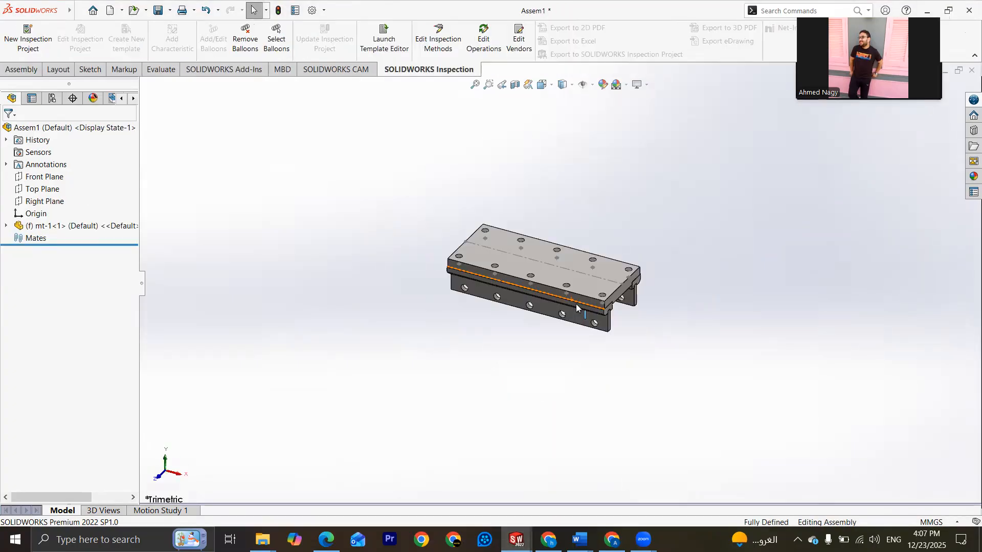
{"action": "middle_click_drag", "start_coordinate": [574, 274], "coordinate": [646, 282]}
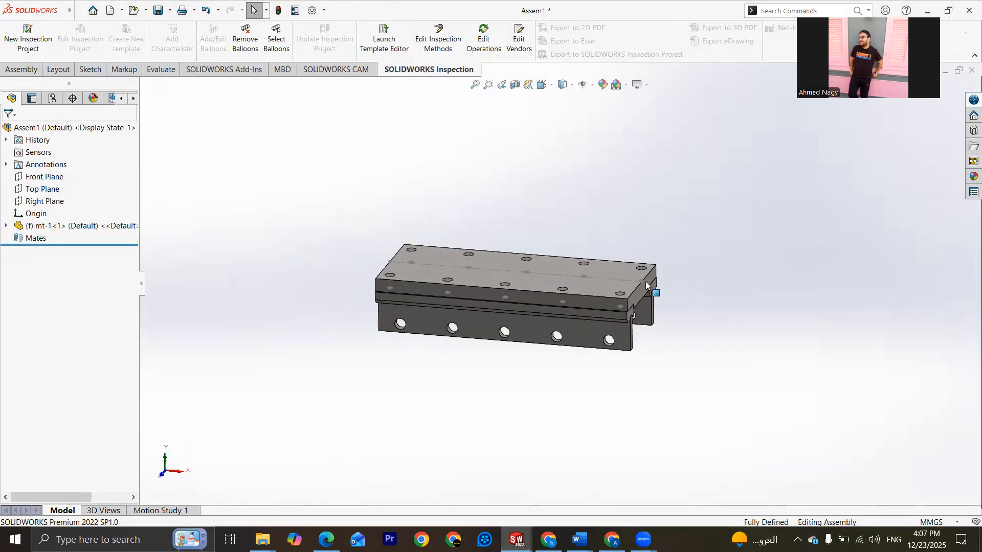
{"action": "left_click", "coordinate": [279, 12]}
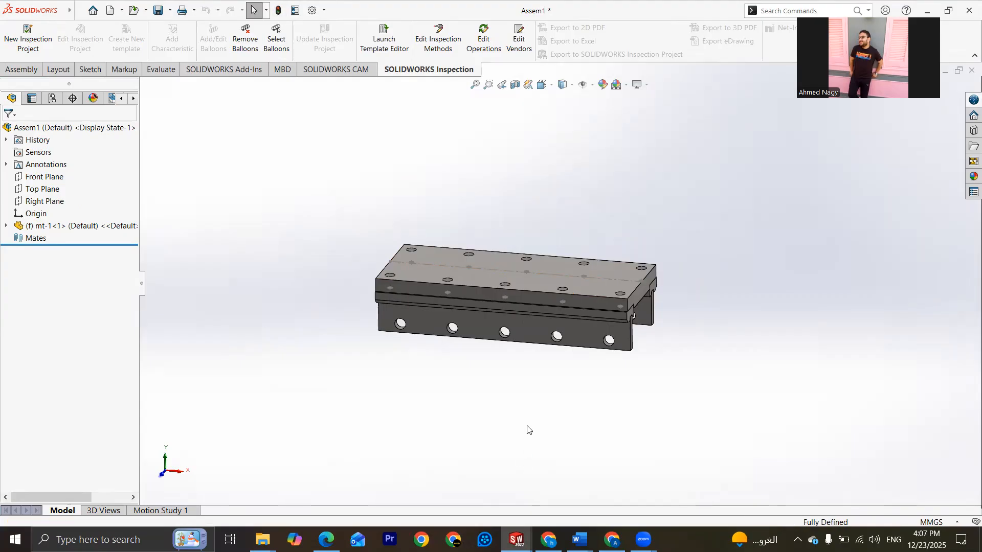
Step: Insert the mt-v1-2 roller into the assembly and place it below the open end of the mt-1 base
{"action": "scroll", "coordinate": [527, 428], "scroll_direction": "up", "scroll_amount": 1}
{"action": "scroll", "coordinate": [541, 313], "scroll_direction": "down", "scroll_amount": 2}
{"action": "middle_click_drag", "start_coordinate": [542, 313], "coordinate": [634, 355]}
{"action": "middle_click_drag", "start_coordinate": [574, 285], "coordinate": [500, 354]}
{"action": "scroll", "coordinate": [500, 354], "scroll_direction": "up", "scroll_amount": 2}
{"action": "left_click", "coordinate": [24, 70]}
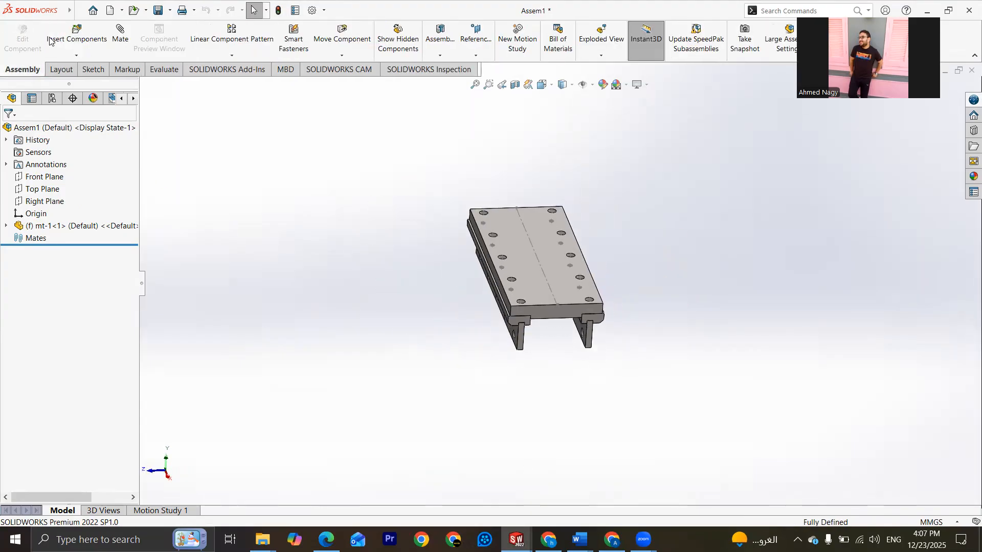
{"action": "left_click", "coordinate": [76, 39]}
{"action": "left_click", "coordinate": [27, 285]}
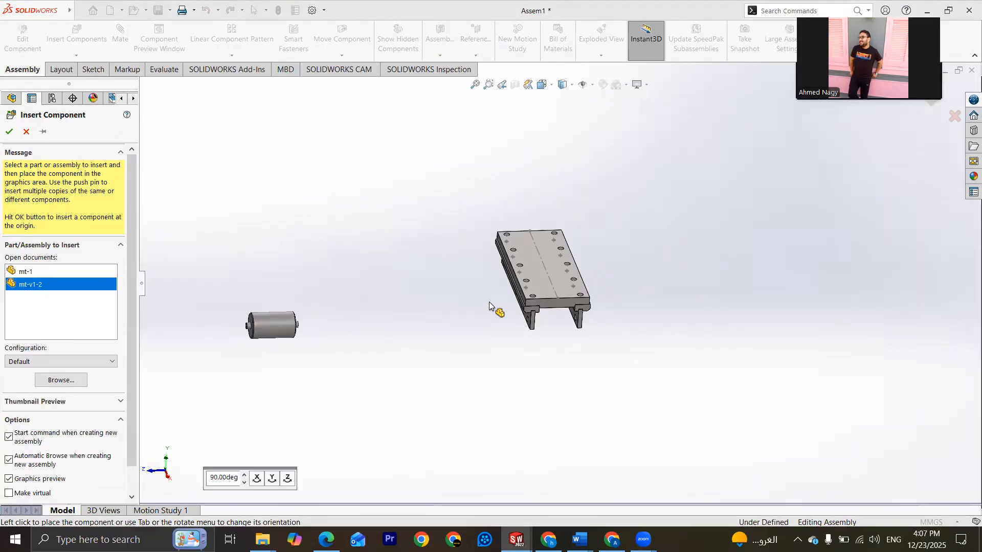
{"action": "scroll", "coordinate": [570, 332], "scroll_direction": "down", "scroll_amount": 1}
{"action": "left_click", "coordinate": [575, 355]}
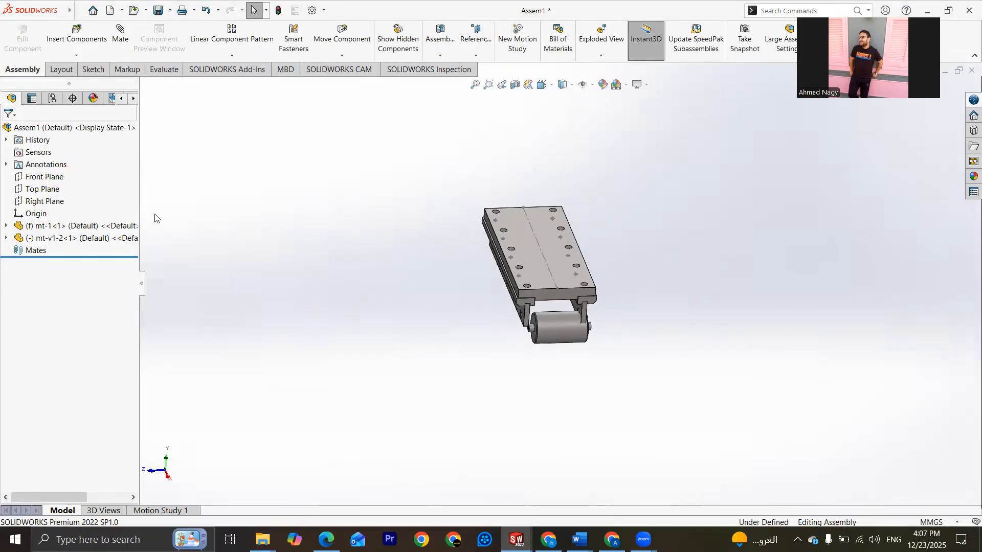
Step: Add a Width mate centring the roller's two end faces between the side plates of the mt-1 base
{"action": "scroll", "coordinate": [553, 303], "scroll_direction": "down", "scroll_amount": 5}
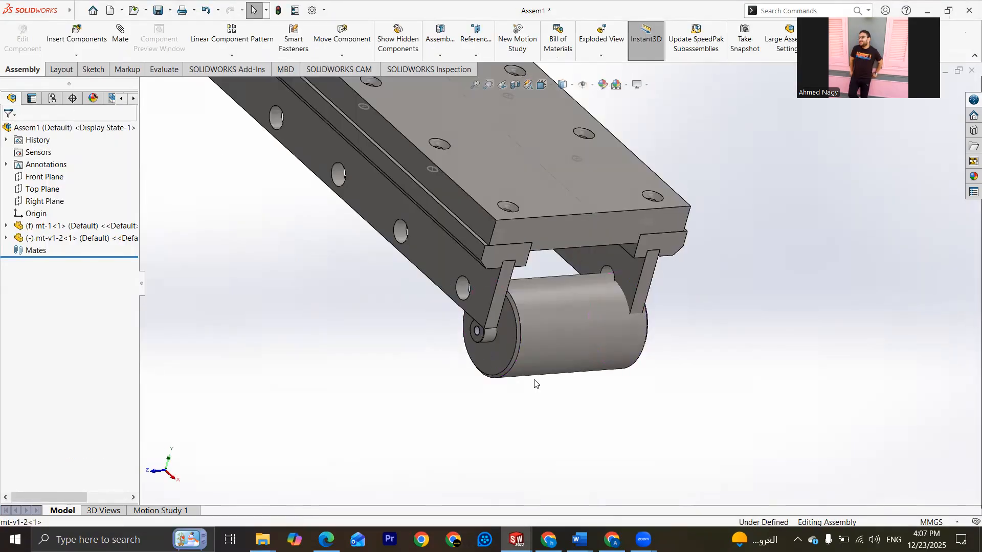
{"action": "left_click", "coordinate": [495, 362]}
{"action": "middle_click_drag", "start_coordinate": [458, 378], "coordinate": [587, 324]}
{"action": "left_click", "coordinate": [602, 306]}
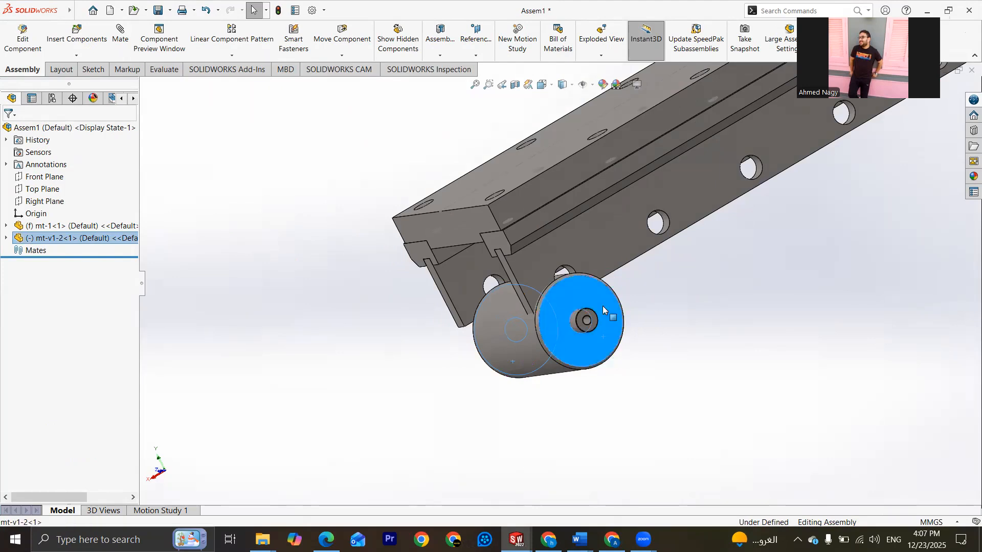
{"action": "left_click", "coordinate": [564, 271], "text": "ctrl"}
{"action": "middle_click_drag", "start_coordinate": [564, 271], "coordinate": [477, 293]}
{"action": "scroll", "coordinate": [475, 292], "scroll_direction": "down", "scroll_amount": 1}
{"action": "left_click", "coordinate": [451, 280], "text": "ctrl"}
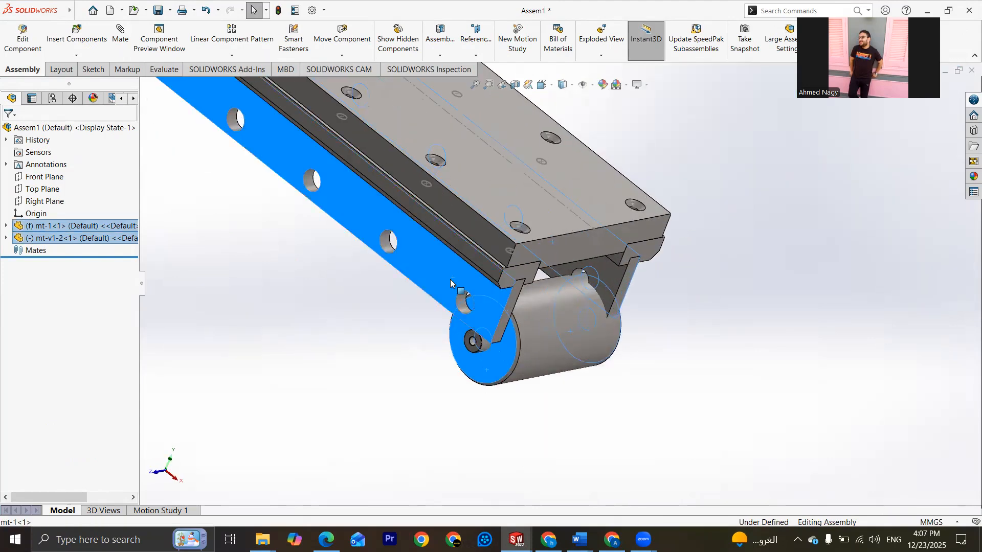
{"action": "left_click", "coordinate": [120, 38]}
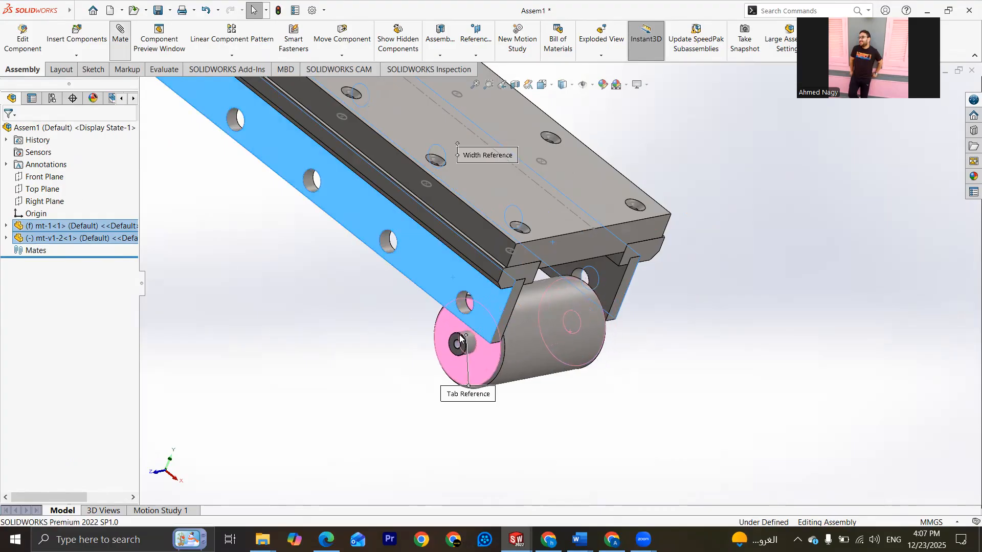
{"action": "left_click", "coordinate": [8, 132]}
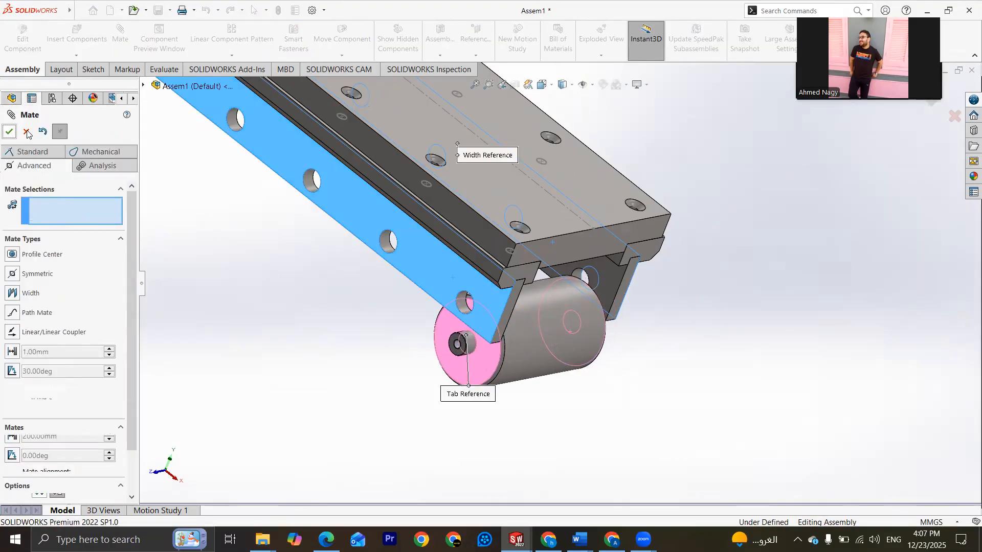
{"action": "key", "text": "Escape"}
Step: Add a Concentric mate between the roller's shaft stub and the end hole of the side plate
{"action": "scroll", "coordinate": [470, 338], "scroll_direction": "down", "scroll_amount": 5}
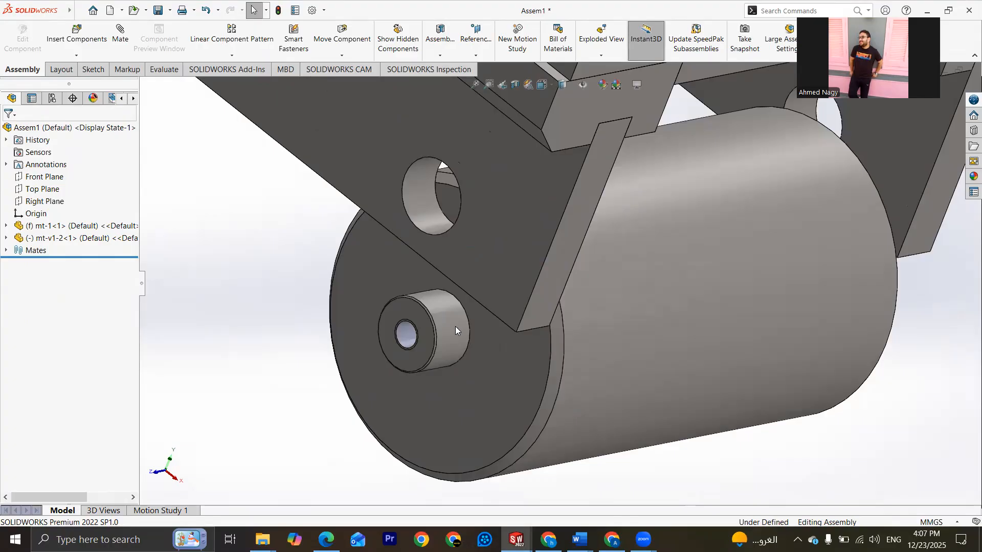
{"action": "left_click", "coordinate": [455, 330]}
{"action": "scroll", "coordinate": [443, 215], "scroll_direction": "up", "scroll_amount": 2}
{"action": "left_click", "coordinate": [443, 215], "text": "ctrl"}
{"action": "scroll", "coordinate": [443, 215], "scroll_direction": "up", "scroll_amount": 3}
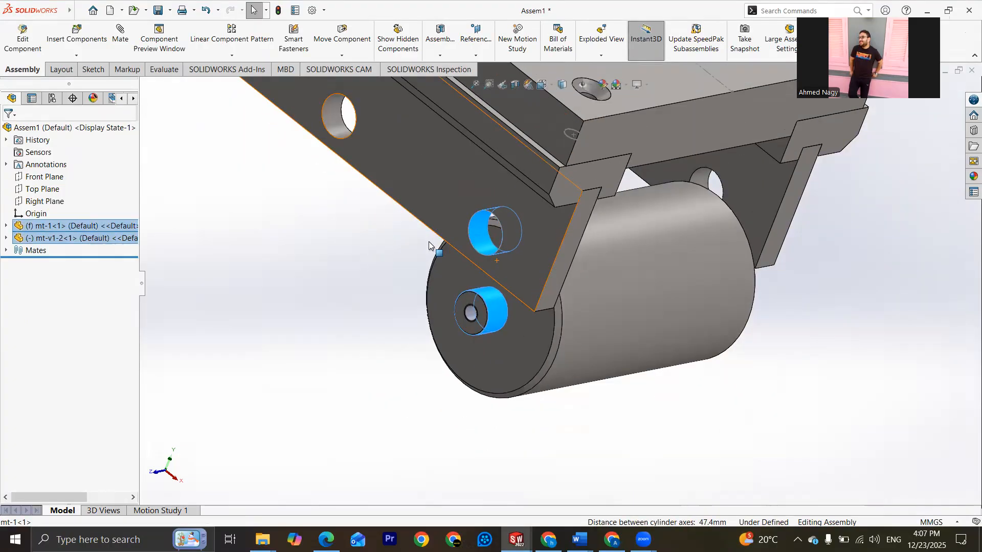
{"action": "left_click", "coordinate": [120, 34]}
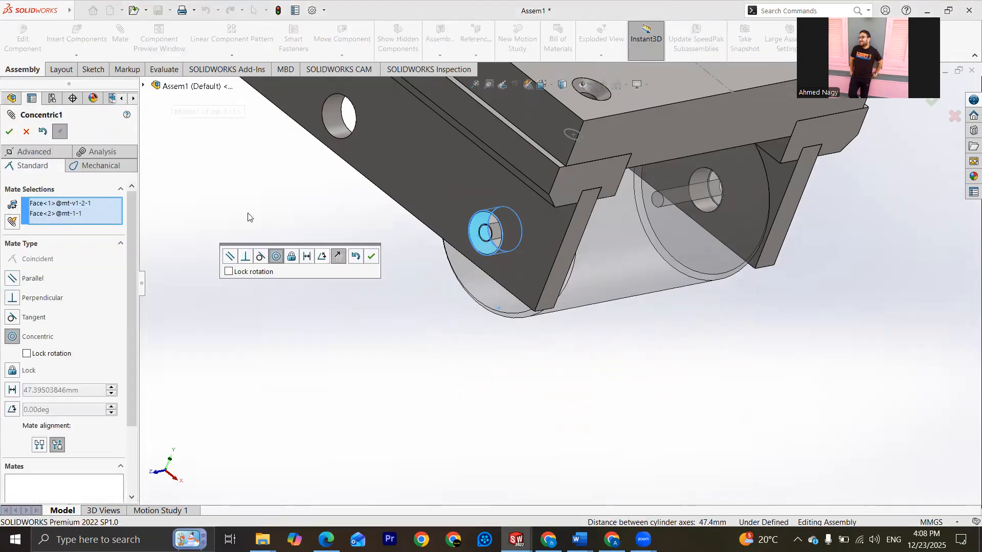
{"action": "left_click", "coordinate": [9, 132]}
{"action": "scroll", "coordinate": [577, 301], "scroll_direction": "up", "scroll_amount": 4}
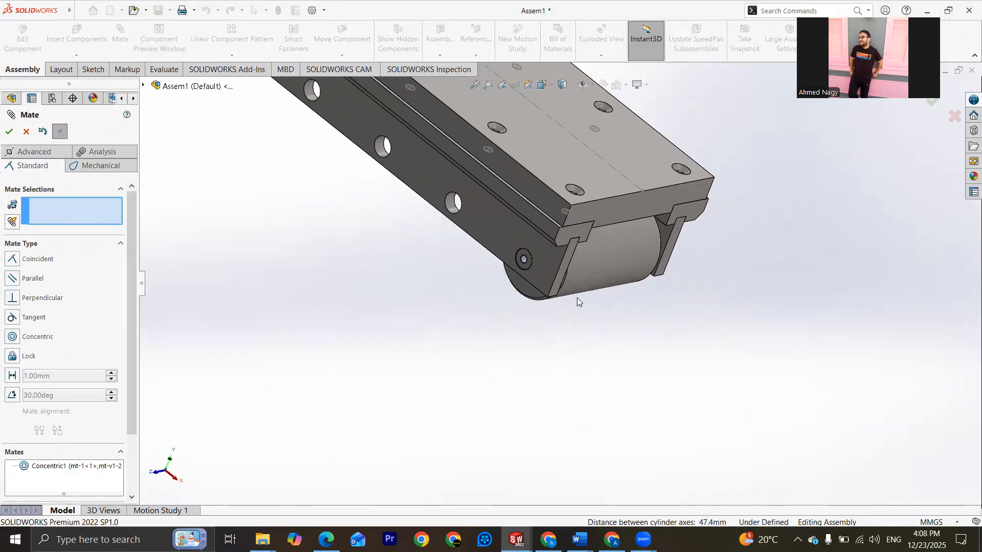
{"action": "middle_click_drag", "start_coordinate": [579, 303], "coordinate": [455, 240]}
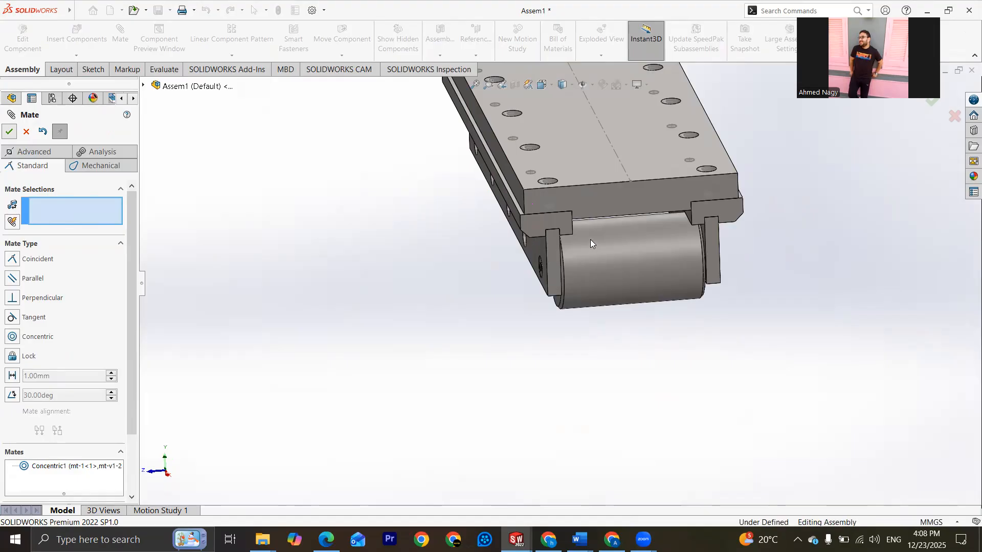
{"action": "key", "text": "Escape"}
Step: Set the fixed mt-1 base component to float
{"action": "scroll", "coordinate": [591, 243], "scroll_direction": "up", "scroll_amount": 3}
{"action": "middle_click_drag", "start_coordinate": [631, 267], "coordinate": [665, 266]}
{"action": "left_click_drag", "start_coordinate": [574, 190], "coordinate": [709, 281]}
{"action": "left_click", "coordinate": [611, 279]}
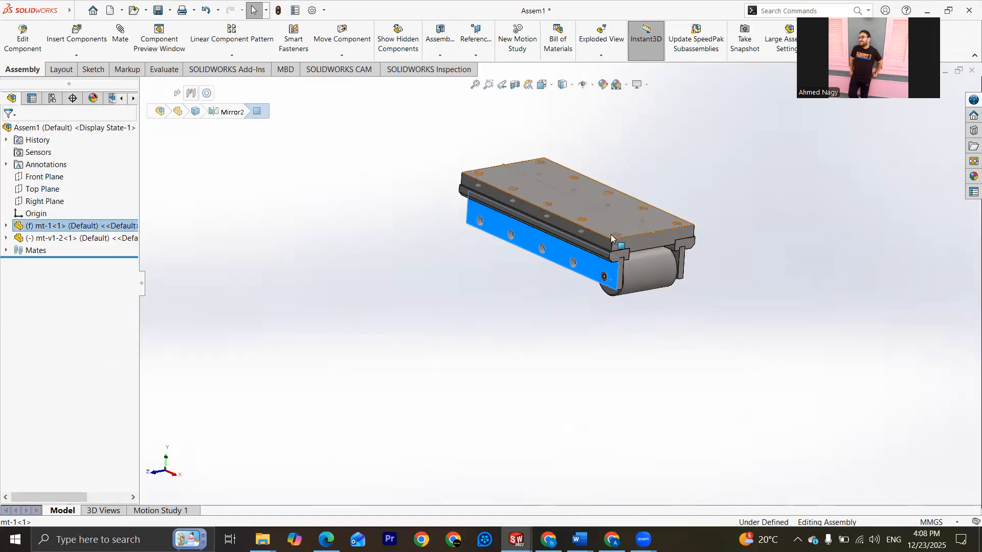
{"action": "left_click", "coordinate": [610, 234]}
{"action": "right_click", "coordinate": [612, 234]}
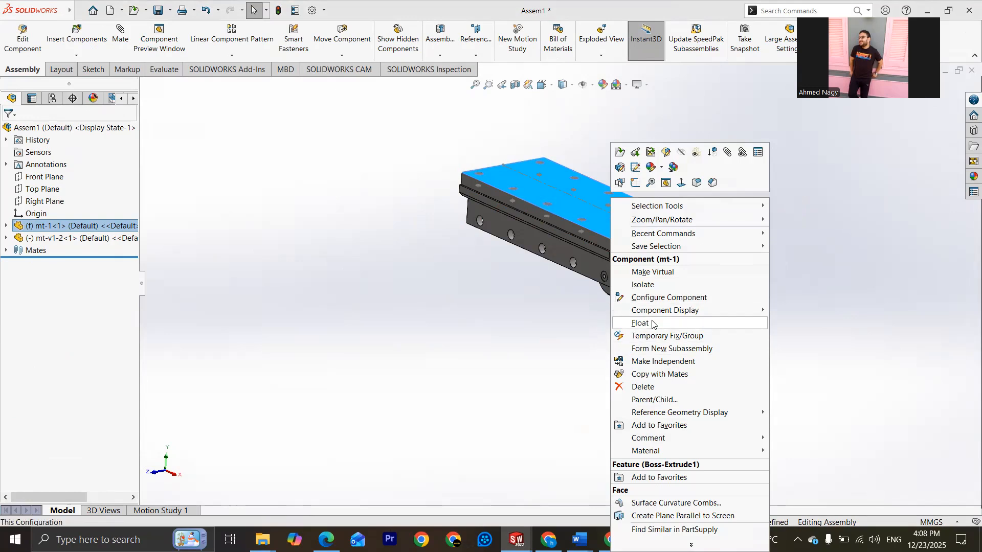
{"action": "left_click", "coordinate": [652, 322]}
Step: Move the floating base and the roller by hand to test how the mated components travel together
{"action": "left_click_drag", "start_coordinate": [637, 232], "coordinate": [701, 282]}
{"action": "left_click", "coordinate": [702, 284]}
{"action": "middle_click_drag", "start_coordinate": [698, 351], "coordinate": [670, 330]}
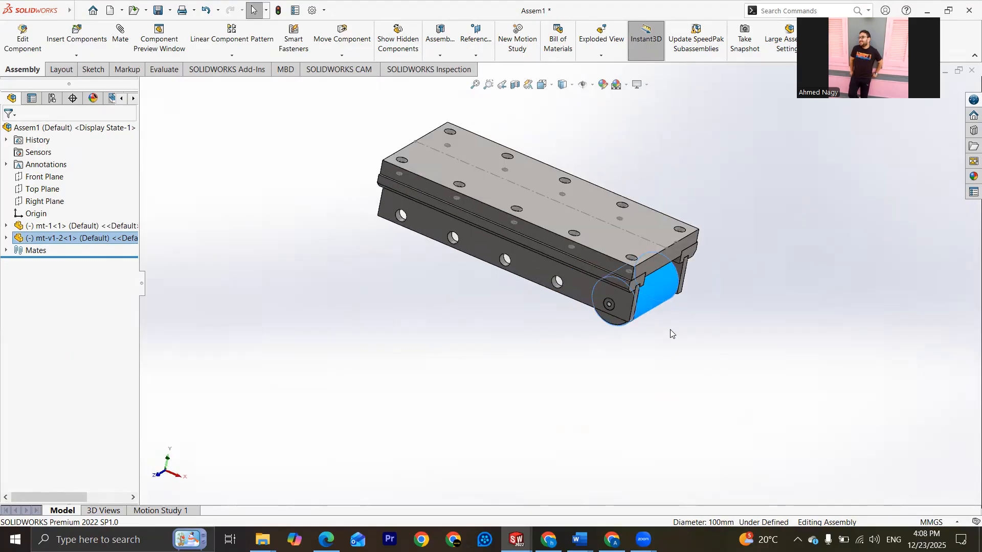
{"action": "left_click", "coordinate": [698, 235]}
{"action": "middle_click_drag", "start_coordinate": [698, 235], "coordinate": [525, 290]}
Step: Examine the roller's fit between the side plates and the countersunk holes in the base plate's top face
{"action": "scroll", "coordinate": [515, 271], "scroll_direction": "down", "scroll_amount": 4}
{"action": "scroll", "coordinate": [592, 246], "scroll_direction": "up", "scroll_amount": 2}
{"action": "scroll", "coordinate": [647, 237], "scroll_direction": "down", "scroll_amount": 3}
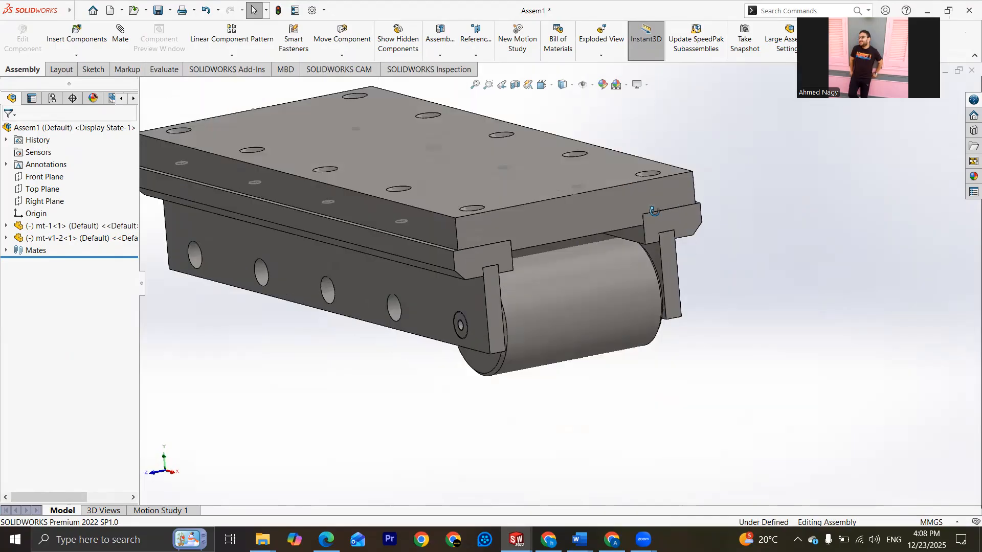
{"action": "scroll", "coordinate": [648, 248], "scroll_direction": "up", "scroll_amount": 3}
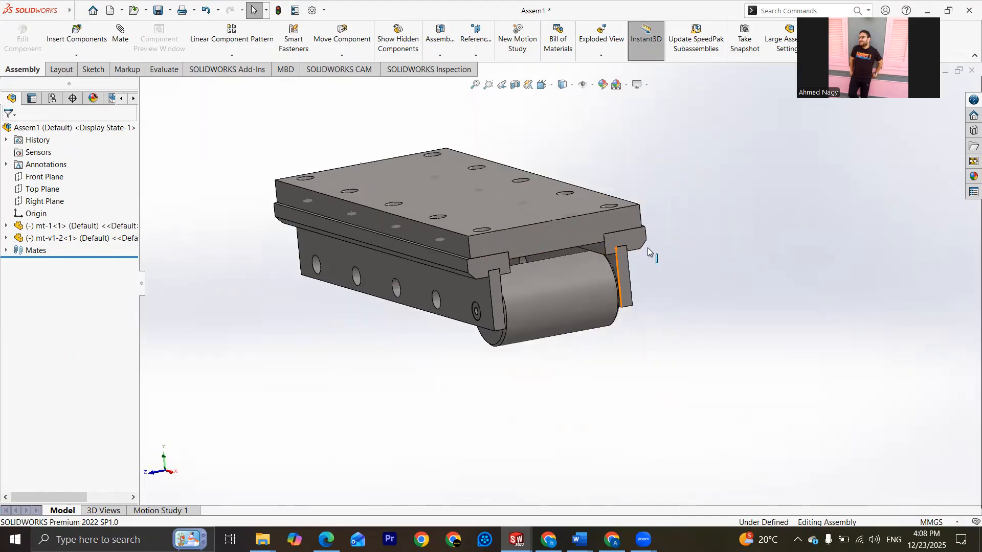
{"action": "scroll", "coordinate": [528, 249], "scroll_direction": "down", "scroll_amount": 1}
{"action": "middle_click_drag", "start_coordinate": [353, 177], "coordinate": [393, 193]}
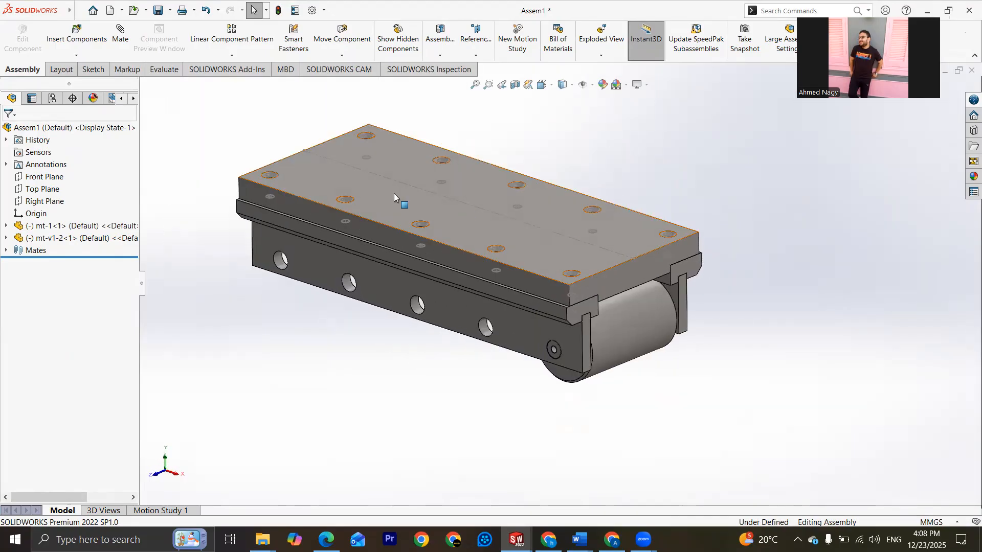
{"action": "scroll", "coordinate": [565, 273], "scroll_direction": "down", "scroll_amount": 2}
{"action": "middle_click_drag", "start_coordinate": [565, 273], "coordinate": [551, 381]}
{"action": "scroll", "coordinate": [551, 381], "scroll_direction": "down", "scroll_amount": 2}
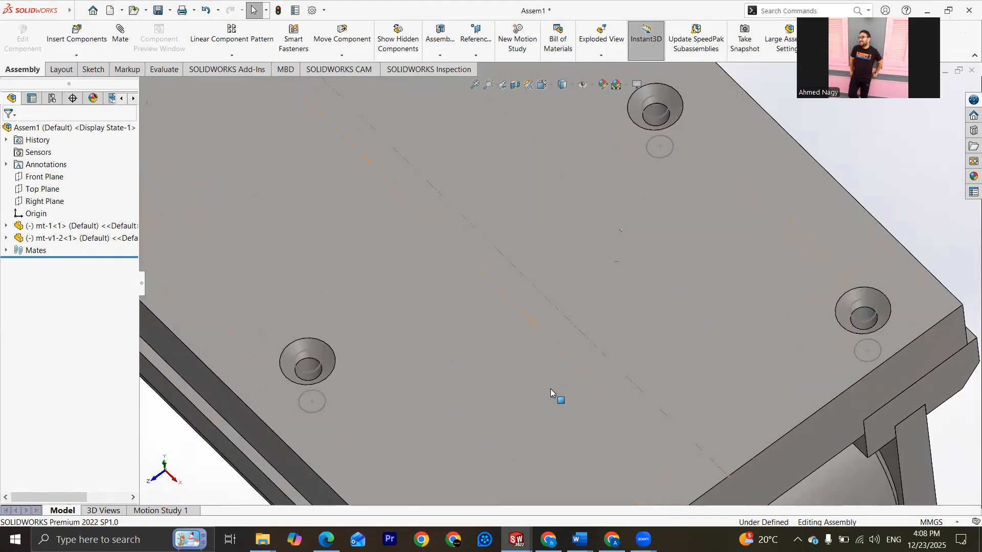
{"action": "scroll", "coordinate": [555, 394], "scroll_direction": "up", "scroll_amount": 2}
{"action": "scroll", "coordinate": [608, 377], "scroll_direction": "down", "scroll_amount": 4}
{"action": "scroll", "coordinate": [665, 266], "scroll_direction": "down", "scroll_amount": 6}
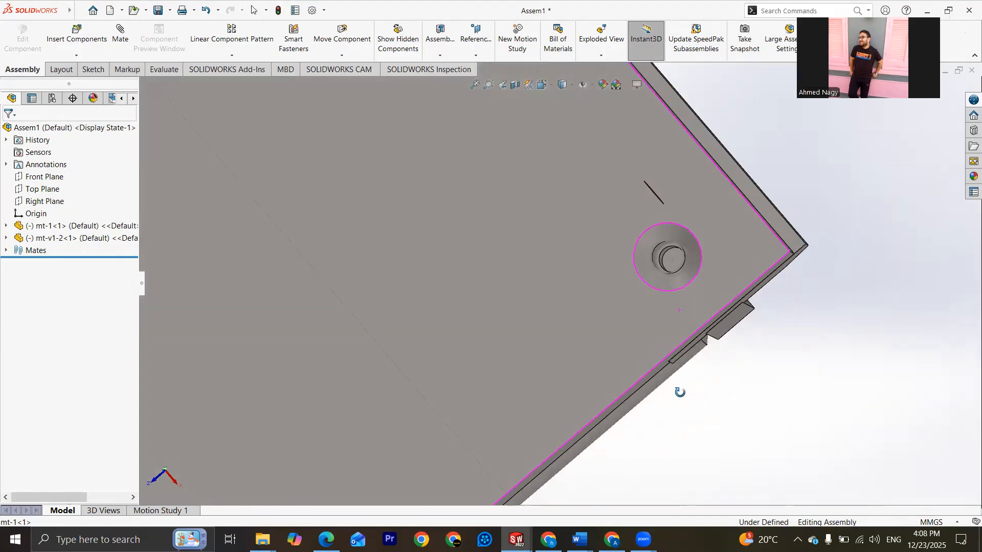
{"action": "scroll", "coordinate": [669, 248], "scroll_direction": "up", "scroll_amount": 8}
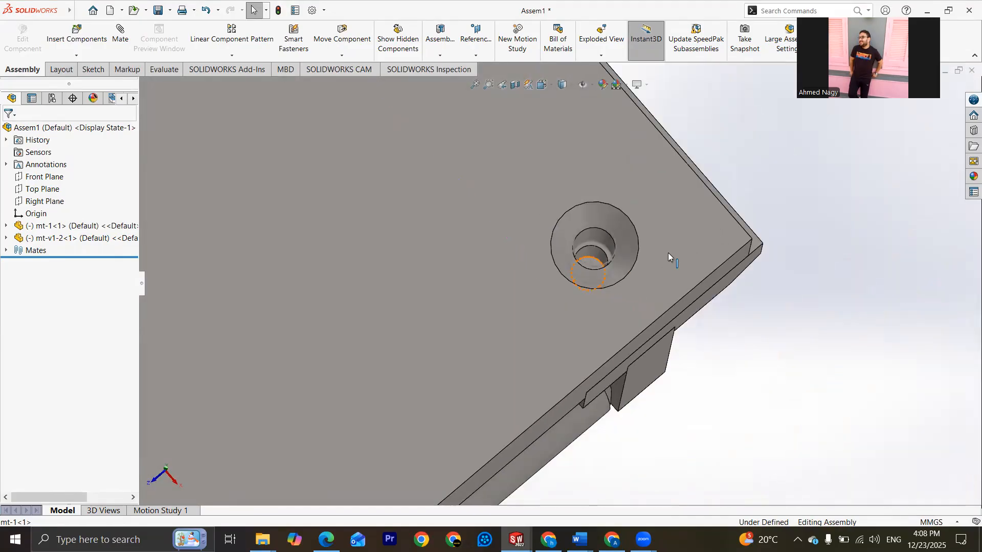
Step: Inspect the countersunk screw holes at the corner and along the top face of the mt-1 base plate
{"action": "scroll", "coordinate": [569, 289], "scroll_direction": "down", "scroll_amount": 5}
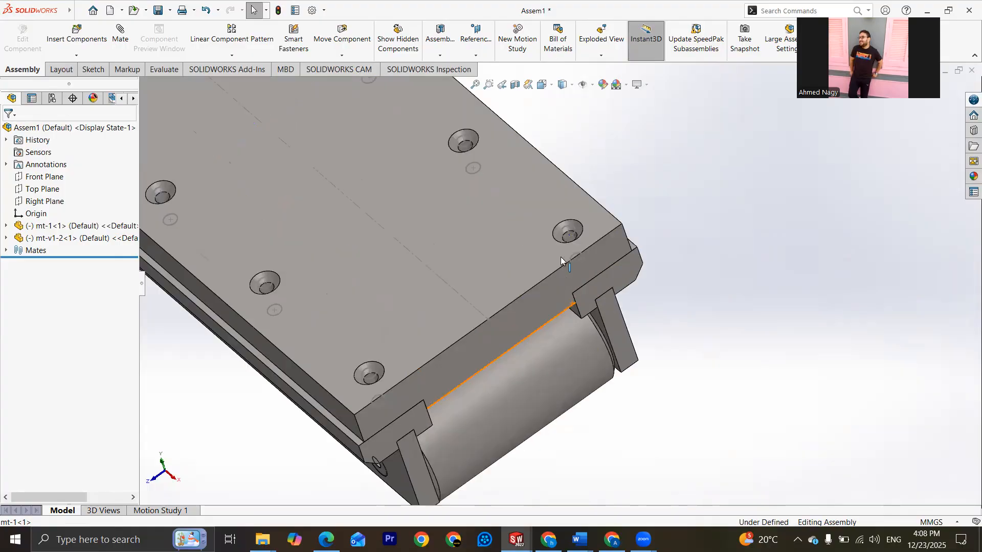
{"action": "scroll", "coordinate": [563, 253], "scroll_direction": "up", "scroll_amount": 3}
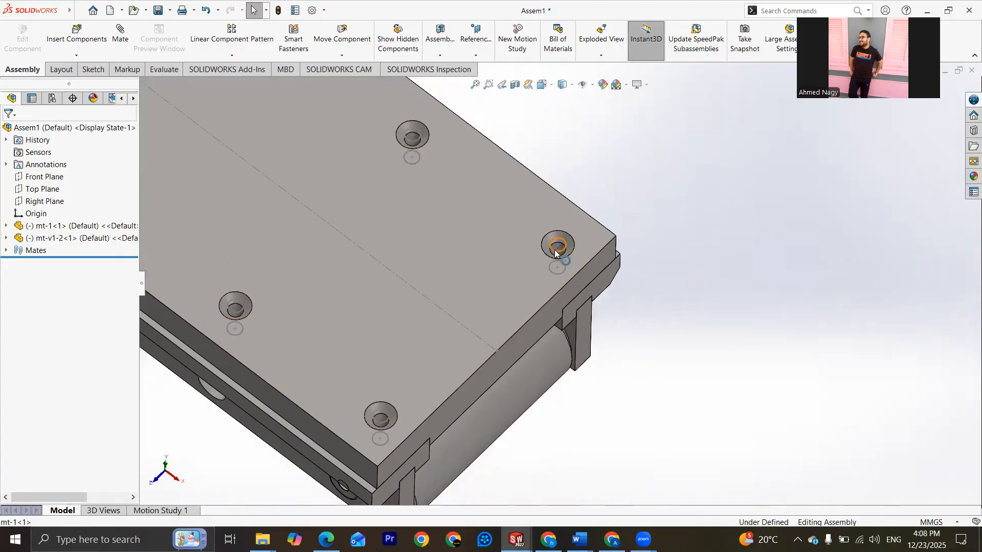
{"action": "scroll", "coordinate": [571, 251], "scroll_direction": "up", "scroll_amount": 1}
{"action": "scroll", "coordinate": [582, 281], "scroll_direction": "down", "scroll_amount": 5}
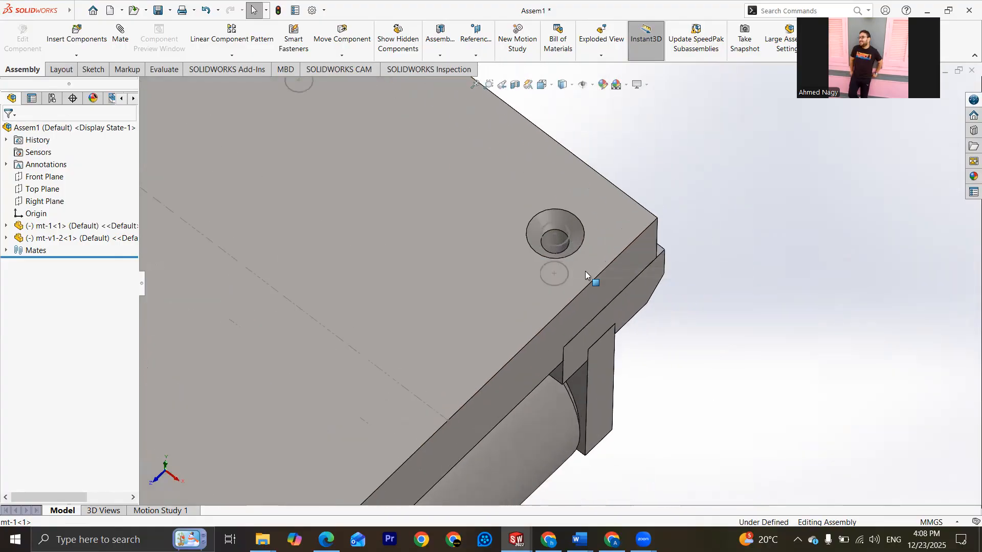
{"action": "left_click", "coordinate": [657, 335]}
{"action": "scroll", "coordinate": [614, 312], "scroll_direction": "up", "scroll_amount": 4}
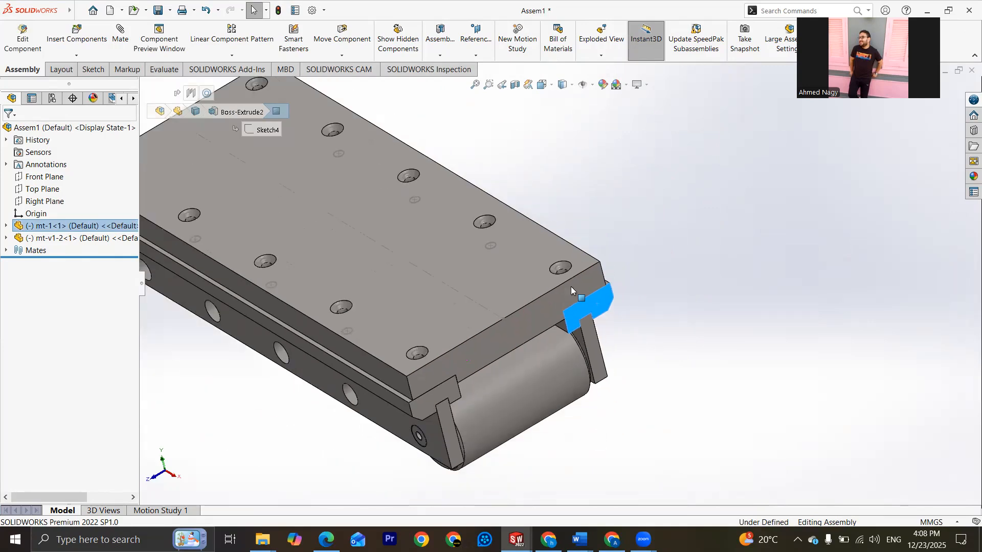
{"action": "scroll", "coordinate": [588, 307], "scroll_direction": "down", "scroll_amount": 2}
{"action": "scroll", "coordinate": [608, 338], "scroll_direction": "down", "scroll_amount": 5}
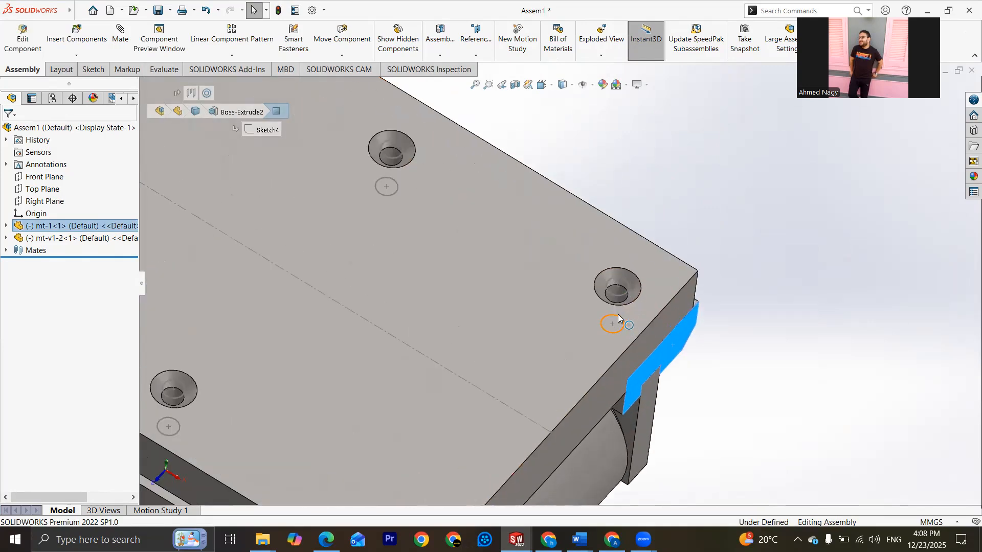
{"action": "scroll", "coordinate": [604, 289], "scroll_direction": "up", "scroll_amount": 2}
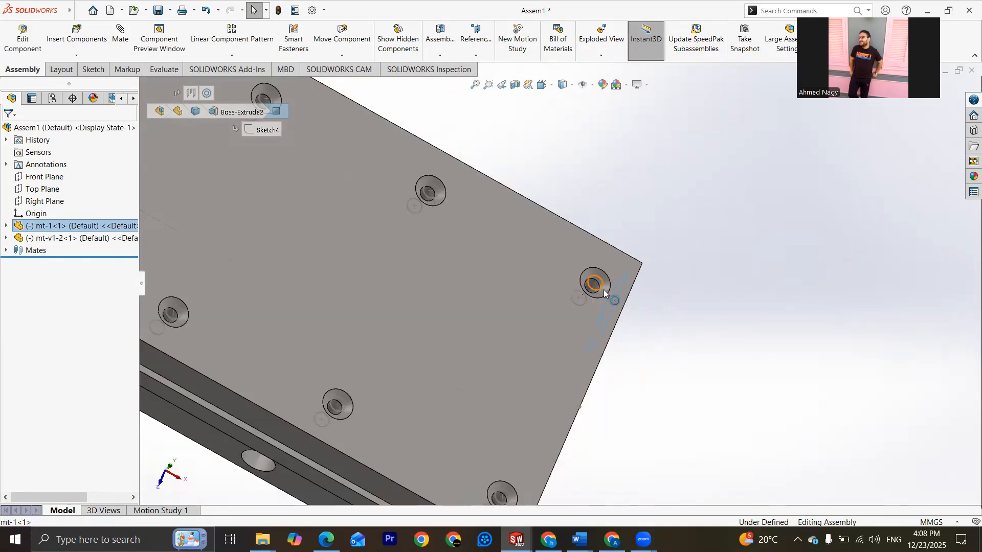
{"action": "scroll", "coordinate": [604, 289], "scroll_direction": "down", "scroll_amount": 2}
{"action": "middle_click_drag", "start_coordinate": [589, 290], "coordinate": [569, 288]}
{"action": "left_click", "coordinate": [744, 376]}
{"action": "scroll", "coordinate": [567, 296], "scroll_direction": "up", "scroll_amount": 2}
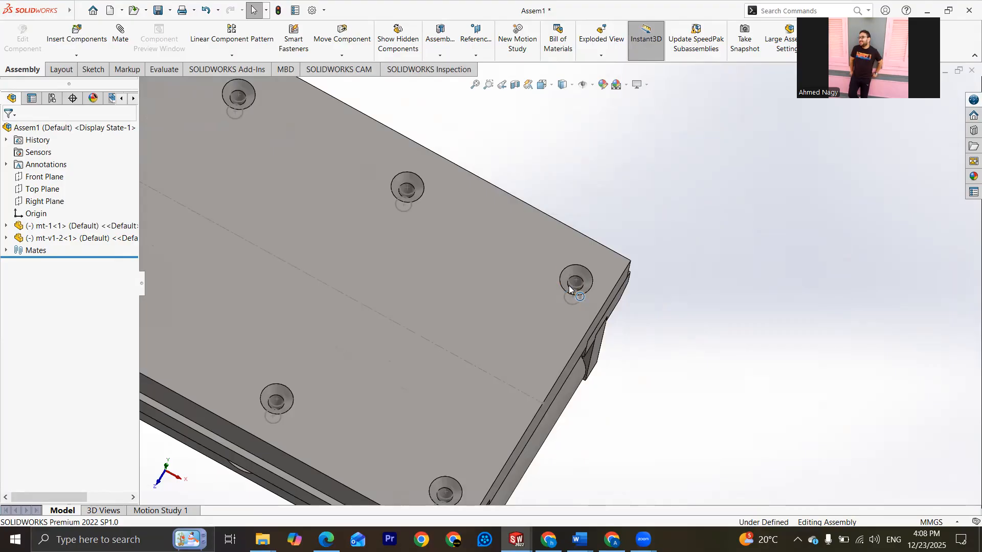
{"action": "scroll", "coordinate": [568, 286], "scroll_direction": "up", "scroll_amount": 2}
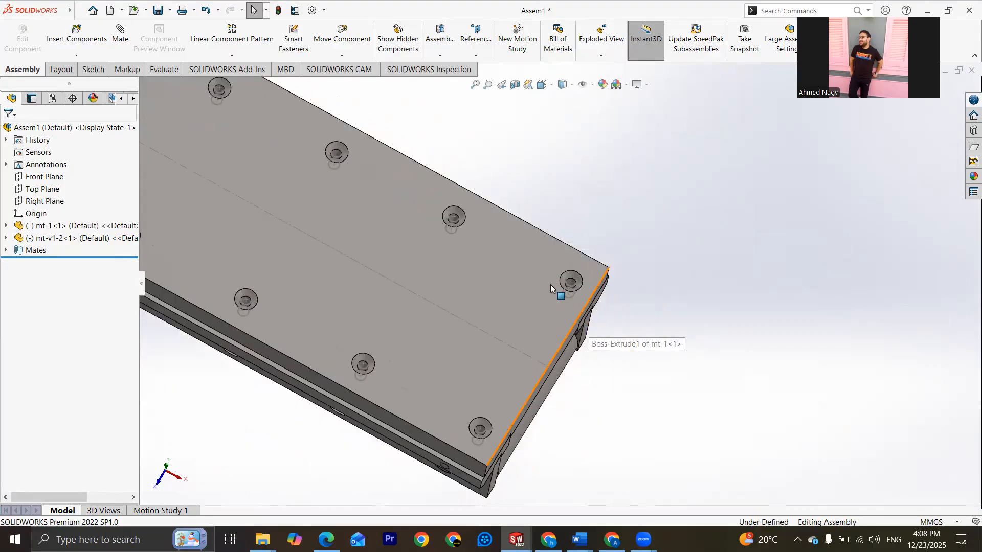
{"action": "scroll", "coordinate": [575, 314], "scroll_direction": "up", "scroll_amount": 3}
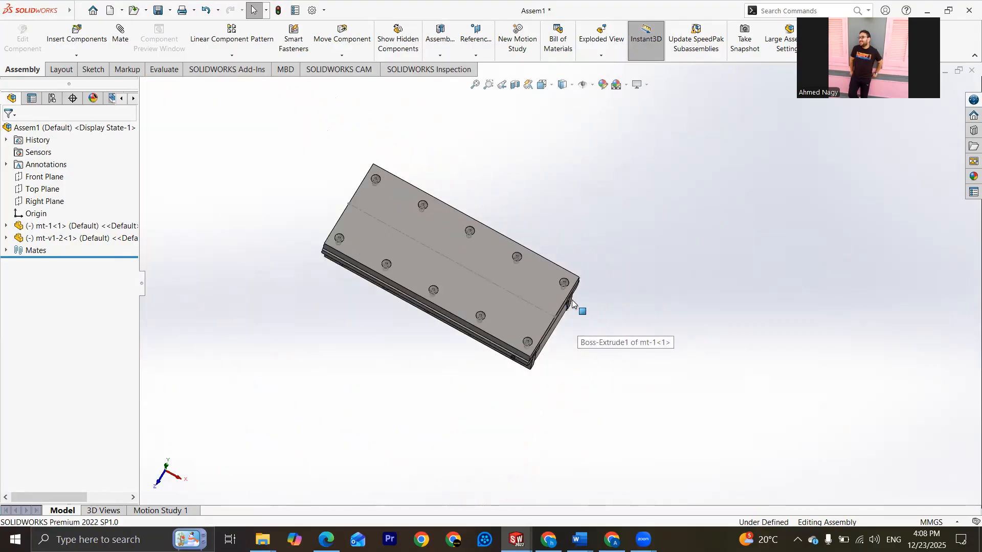
{"action": "scroll", "coordinate": [575, 307], "scroll_direction": "down", "scroll_amount": 4}
{"action": "left_click", "coordinate": [507, 304]}
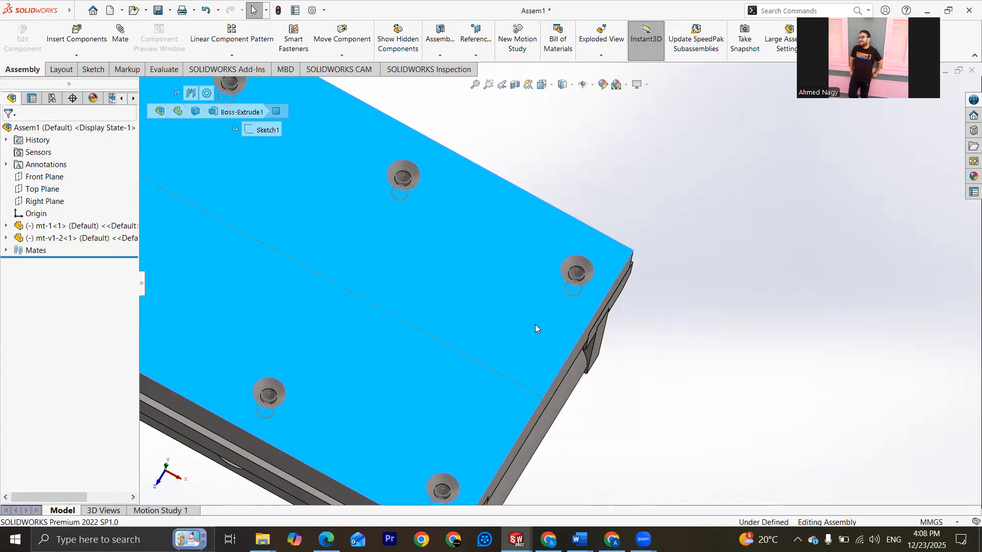
{"action": "scroll", "coordinate": [527, 314], "scroll_direction": "up", "scroll_amount": 2}
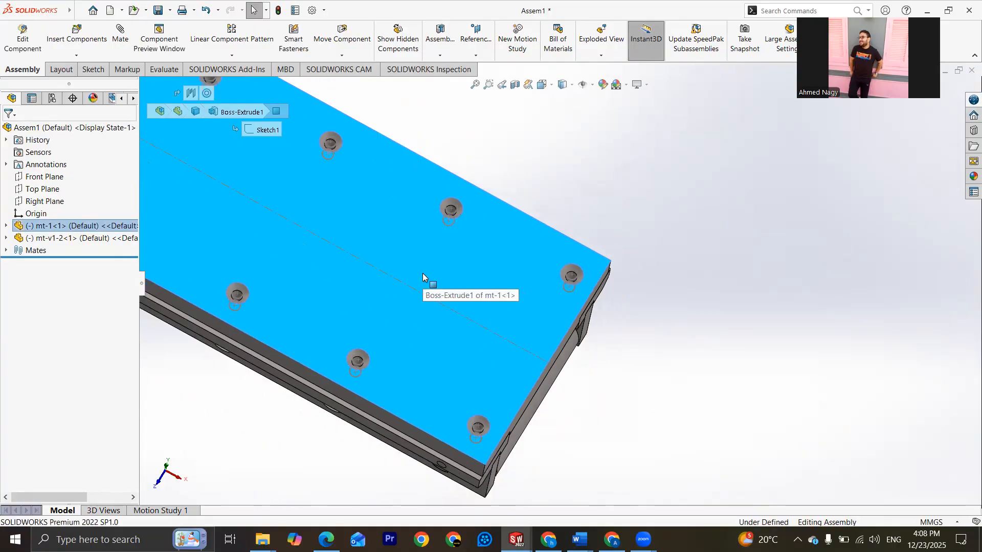
{"action": "left_click", "coordinate": [605, 224]}
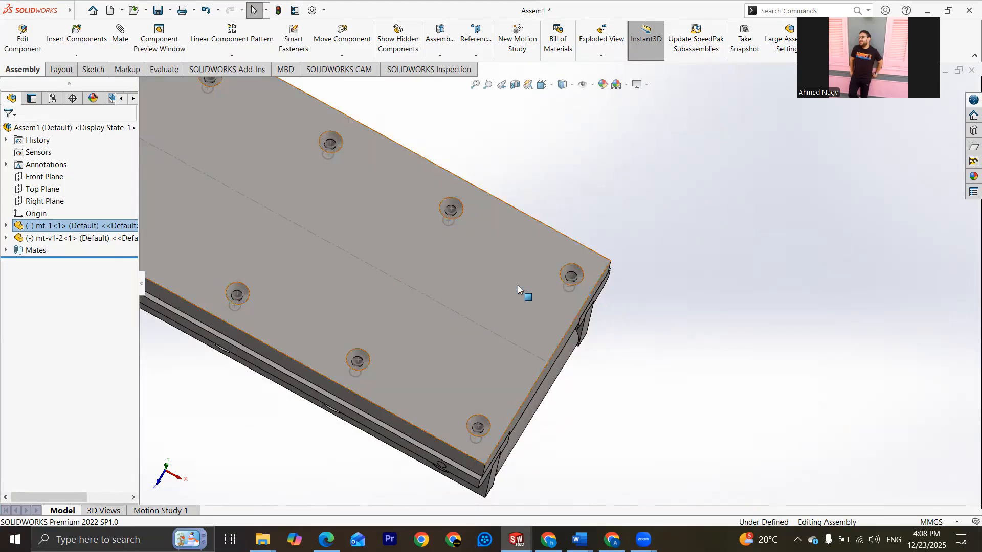
{"action": "scroll", "coordinate": [336, 230], "scroll_direction": "up", "scroll_amount": 4}
{"action": "scroll", "coordinate": [385, 209], "scroll_direction": "down", "scroll_amount": 2}
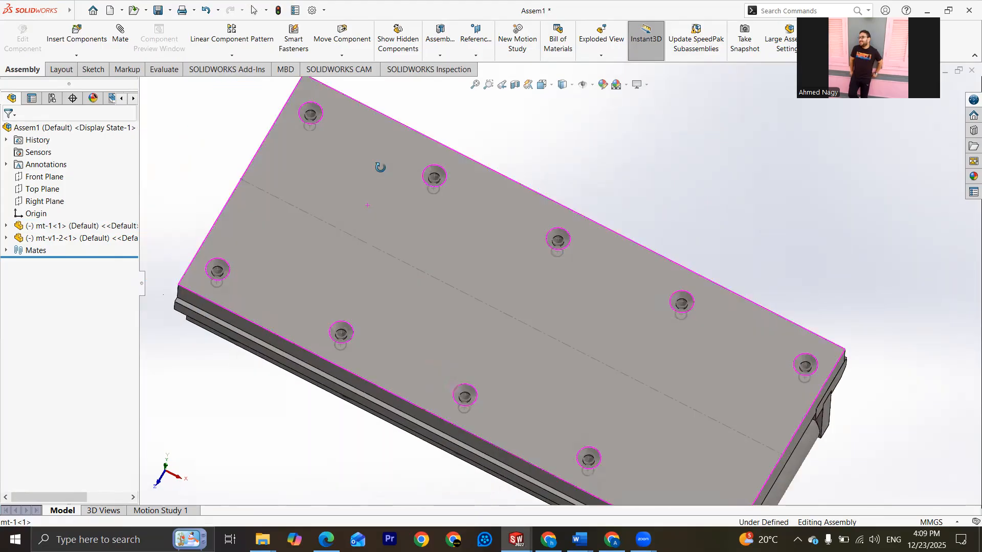
Step: Inspect the roller end and the row of side plate holes from the side and from underneath
{"action": "middle_click_drag", "start_coordinate": [379, 167], "coordinate": [281, 326]}
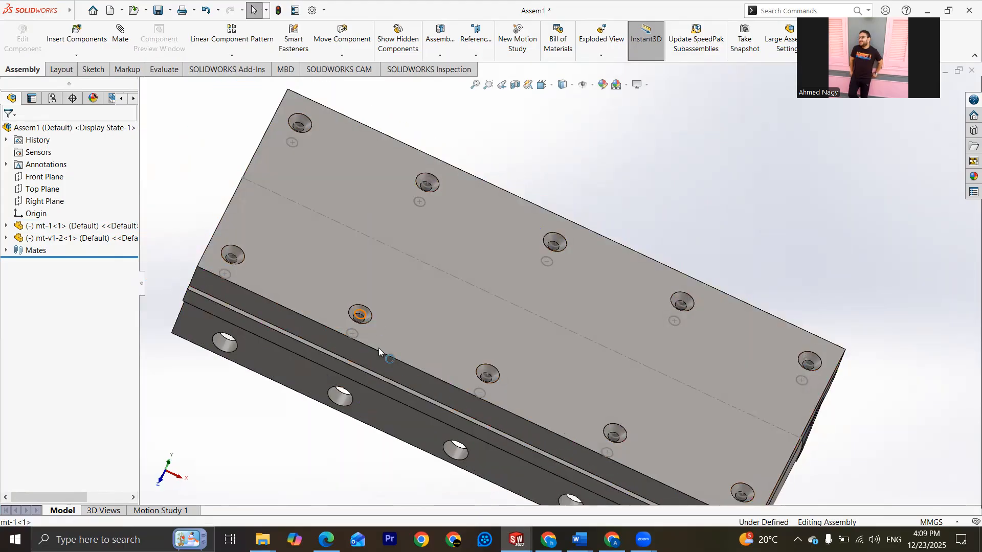
{"action": "scroll", "coordinate": [379, 348], "scroll_direction": "up", "scroll_amount": 3}
{"action": "middle_click_drag", "start_coordinate": [520, 407], "coordinate": [674, 313]}
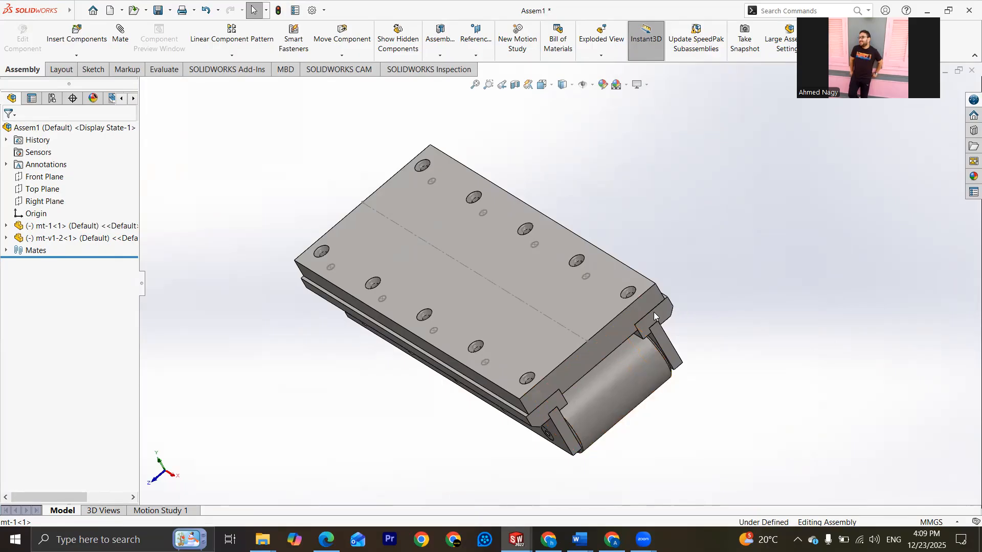
{"action": "scroll", "coordinate": [662, 348], "scroll_direction": "down", "scroll_amount": 6}
{"action": "middle_click_drag", "start_coordinate": [611, 318], "coordinate": [564, 268]}
{"action": "scroll", "coordinate": [620, 316], "scroll_direction": "up", "scroll_amount": 6}
{"action": "scroll", "coordinate": [565, 268], "scroll_direction": "down", "scroll_amount": 8}
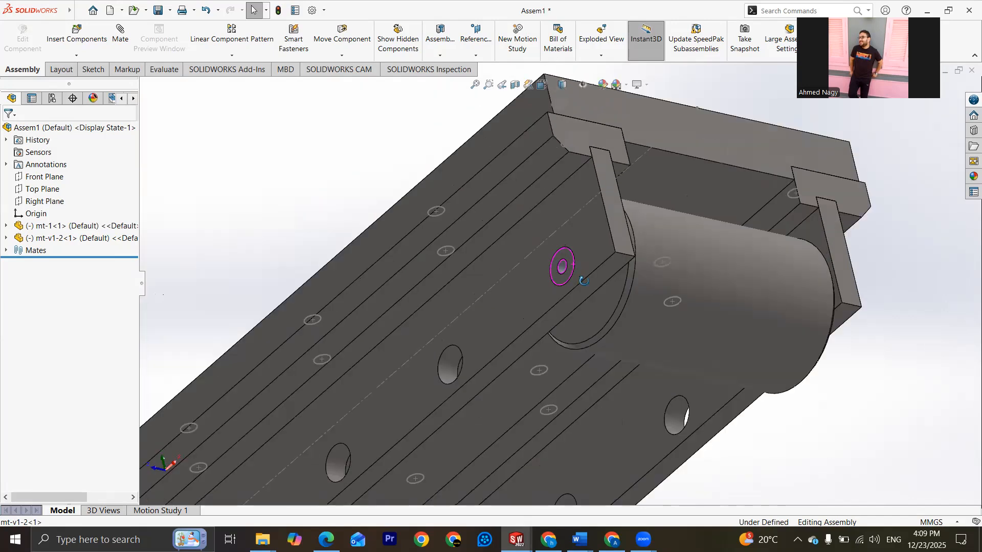
{"action": "scroll", "coordinate": [573, 293], "scroll_direction": "up", "scroll_amount": 7}
{"action": "mouse_move", "coordinate": [500, 276]}
{"action": "middle_mouse_down"}
{"action": "mouse_move", "coordinate": [484, 258]}
{"action": "mouse_move", "coordinate": [487, 279]}
{"action": "middle_mouse_up"}
{"action": "middle_click_drag", "start_coordinate": [573, 280], "coordinate": [638, 296]}
{"action": "scroll", "coordinate": [542, 280], "scroll_direction": "down", "scroll_amount": 2}
{"action": "scroll", "coordinate": [563, 279], "scroll_direction": "up", "scroll_amount": 2}
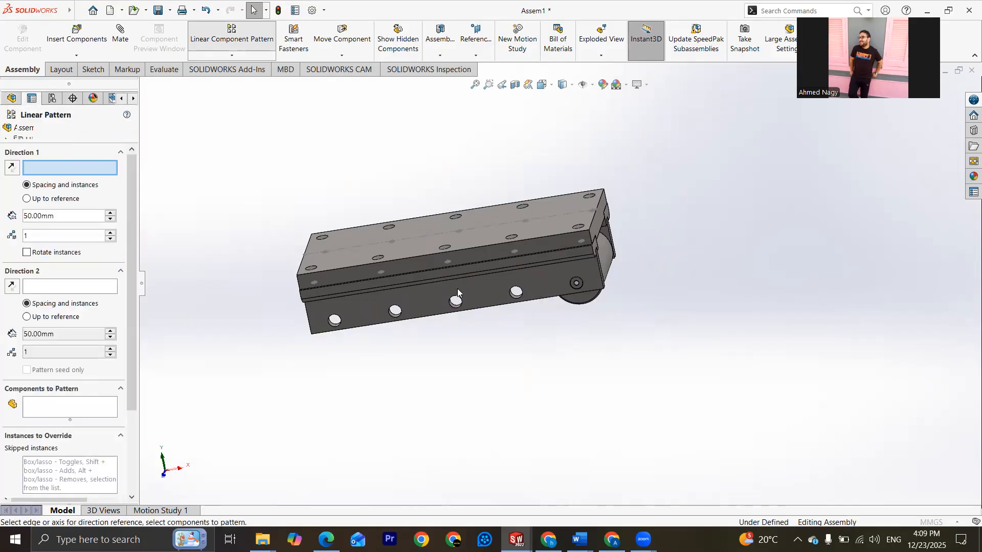
Step: Set up a linear component pattern of the mt-v1-2 roller along the base plate's long top edge
{"action": "left_click", "coordinate": [558, 236]}
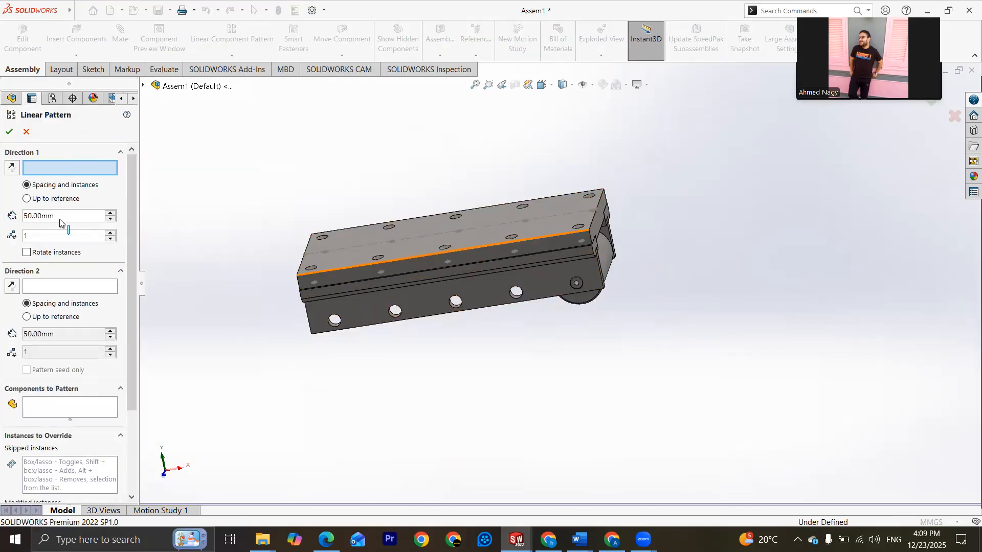
{"action": "left_click", "coordinate": [87, 412]}
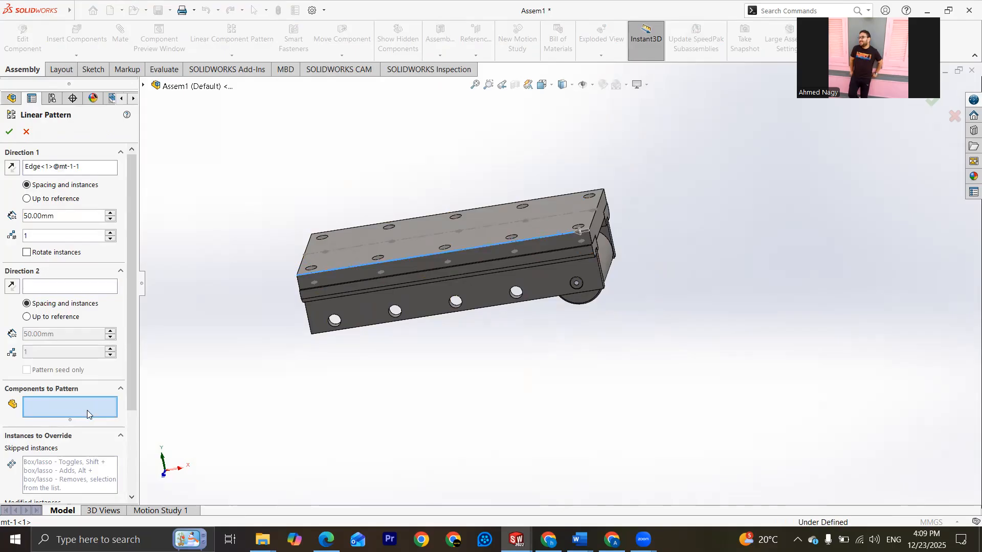
{"action": "left_click", "coordinate": [607, 281]}
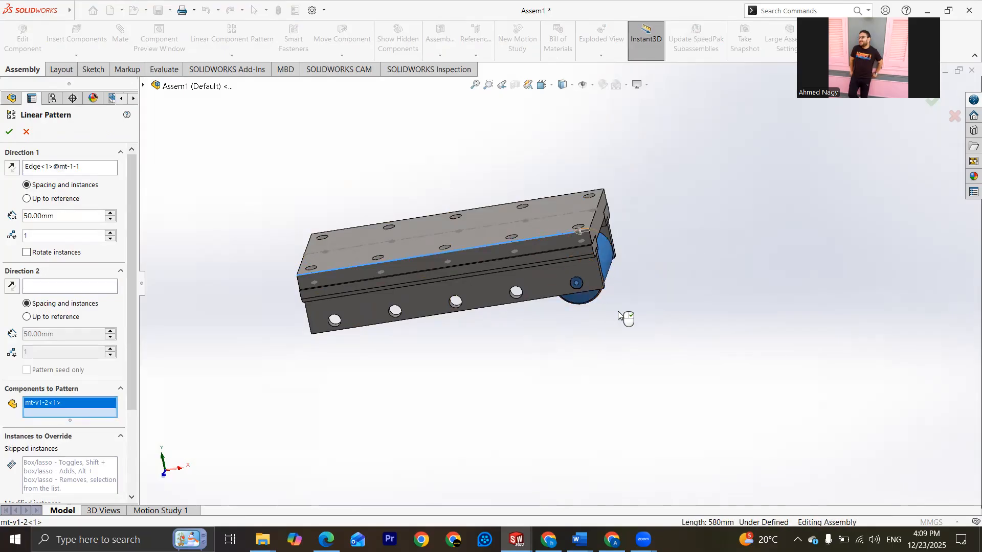
Step: Switch to the exercise PDF in the browser and look up the hole spacing on the Exercise 3-14 drawing
{"action": "left_click", "coordinate": [326, 540]}
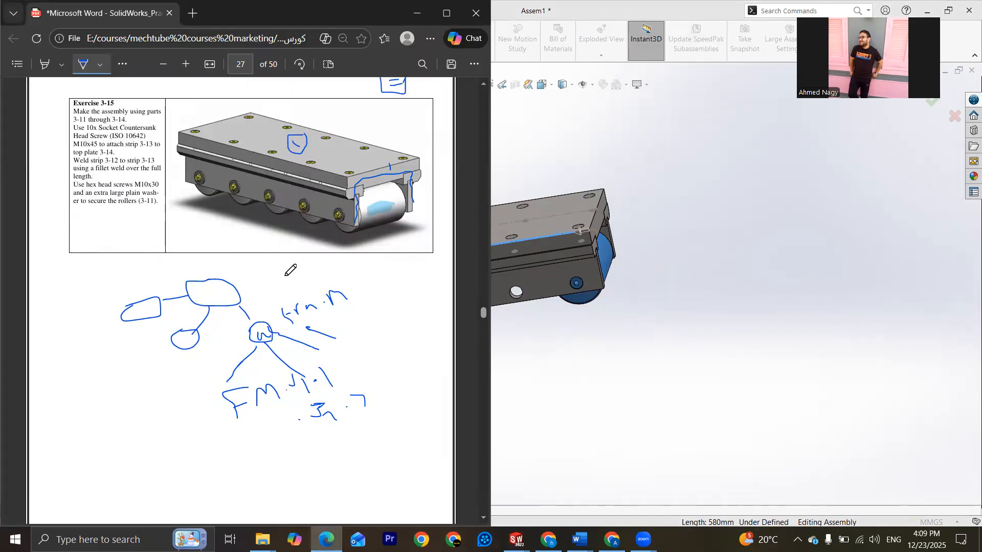
{"action": "scroll", "coordinate": [321, 310], "scroll_direction": "up", "scroll_amount": 5}
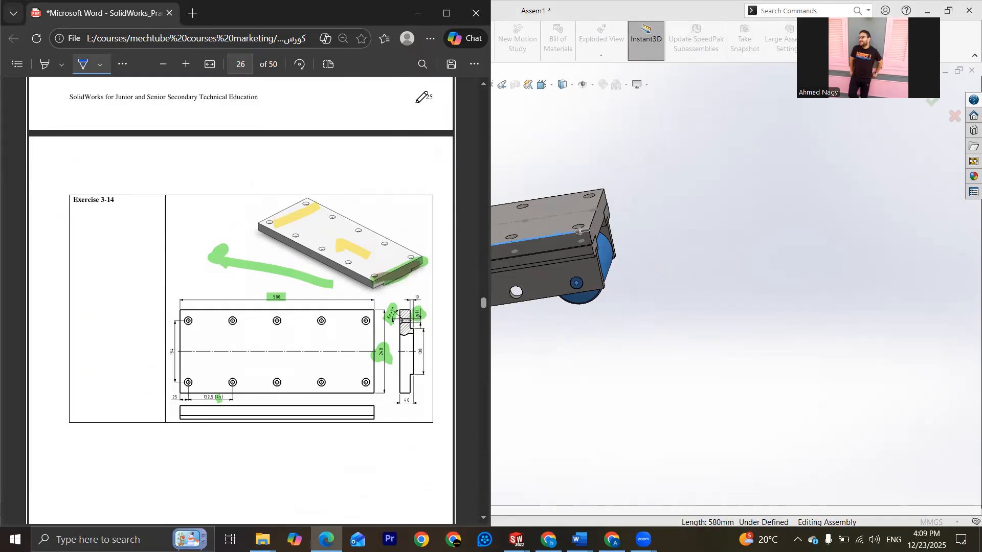
{"action": "left_click", "coordinate": [509, 134]}
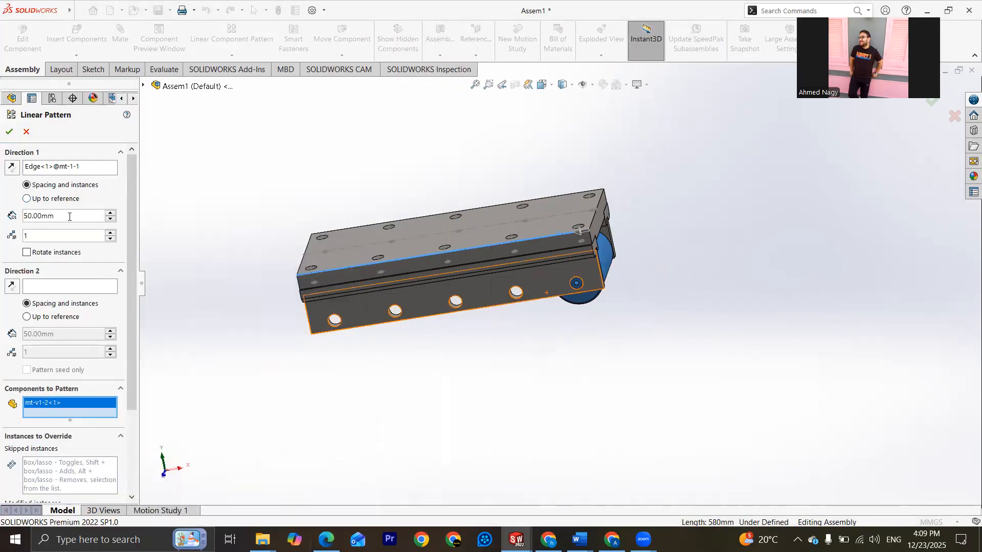
Step: Set the roller pattern to 132.5 mm spacing with 5 instances and create it
{"action": "double_click", "coordinate": [47, 213]}
{"action": "type", "text": "13"}
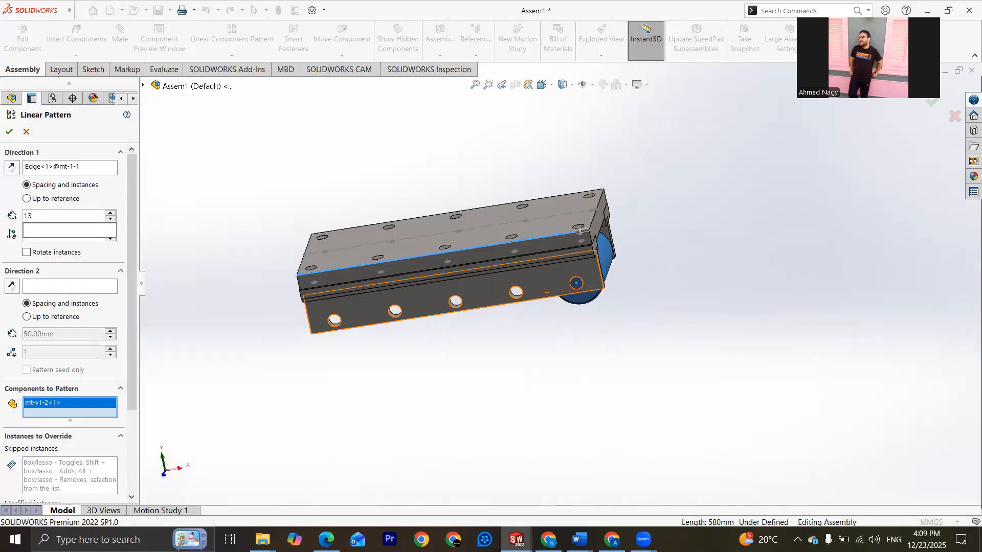
{"action": "type", "text": "2.5"}
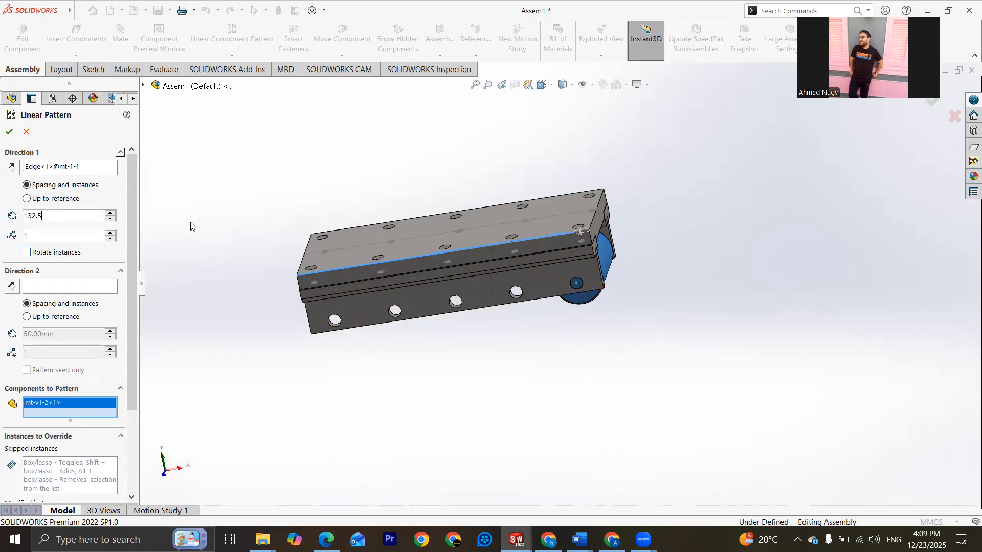
{"action": "left_click", "coordinate": [111, 233]}
{"action": "left_click", "coordinate": [110, 233]}
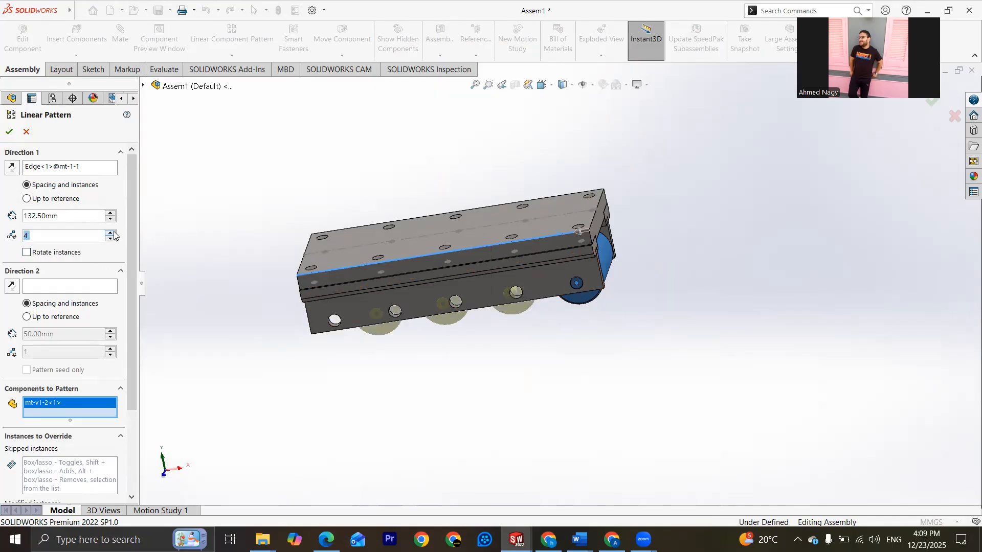
{"action": "left_click", "coordinate": [111, 233]}
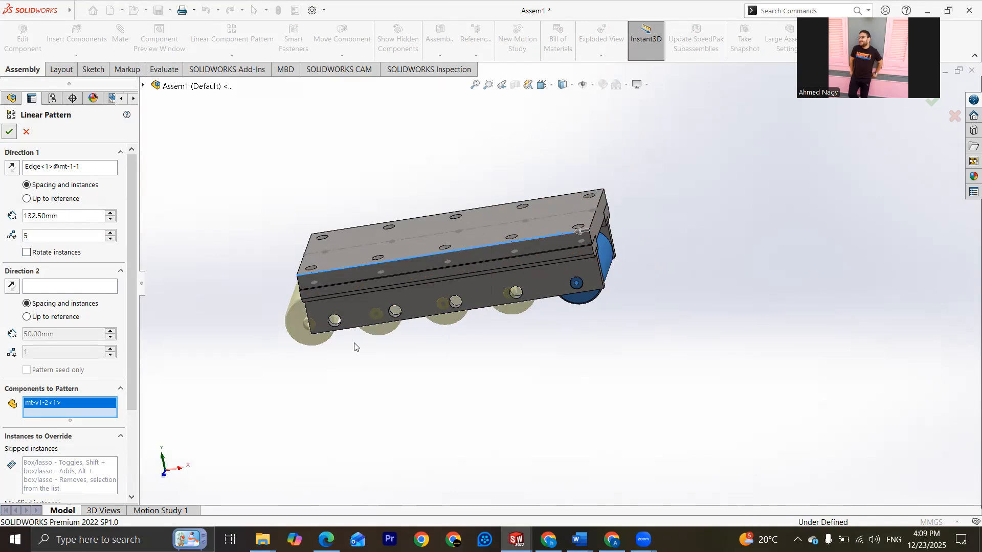
{"action": "key", "text": "Return"}
Step: Examine the patterned rollers against the side plate holes and recheck the Exercise 3-14 drawing in the PDF
{"action": "middle_click_drag", "start_coordinate": [440, 280], "coordinate": [410, 377]}
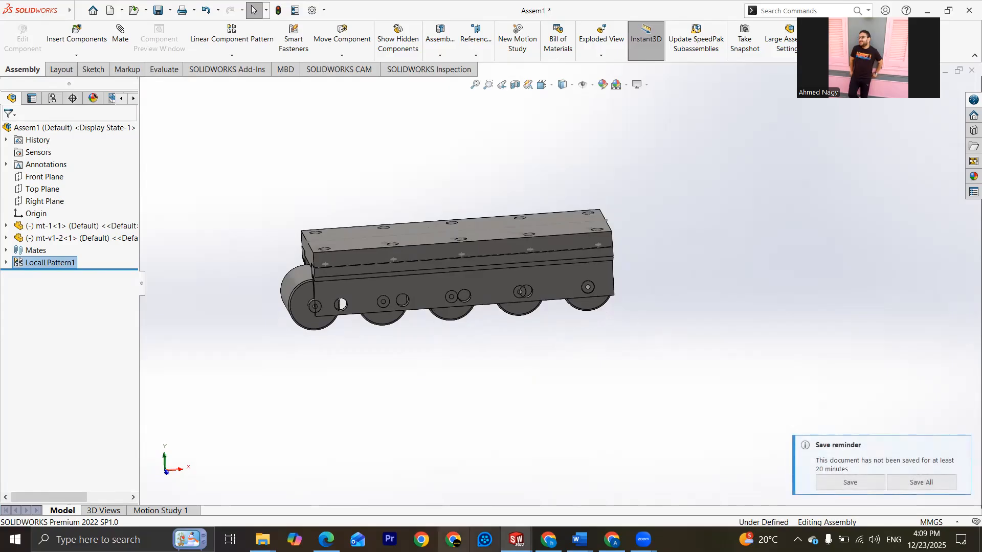
{"action": "left_click", "coordinate": [326, 540]}
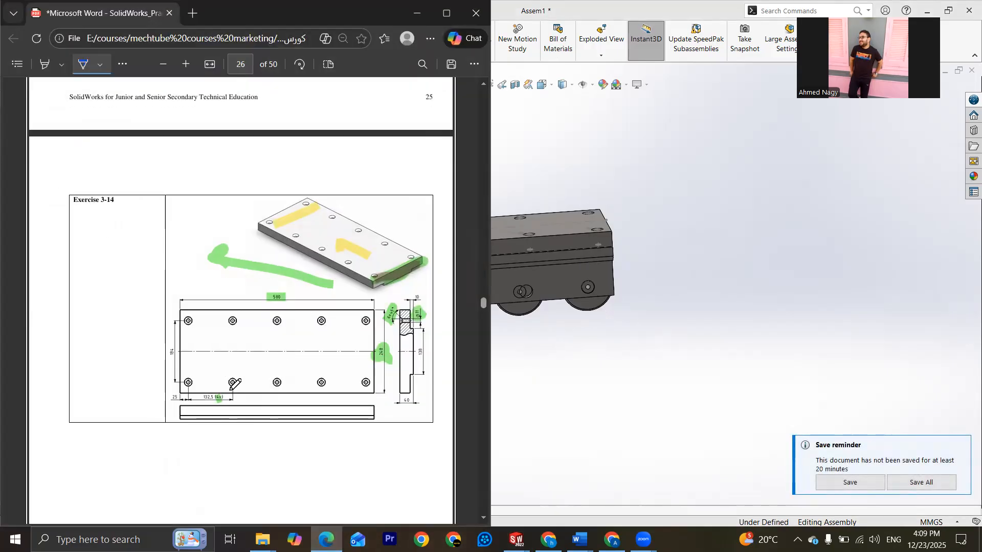
{"action": "left_click", "coordinate": [406, 15]}
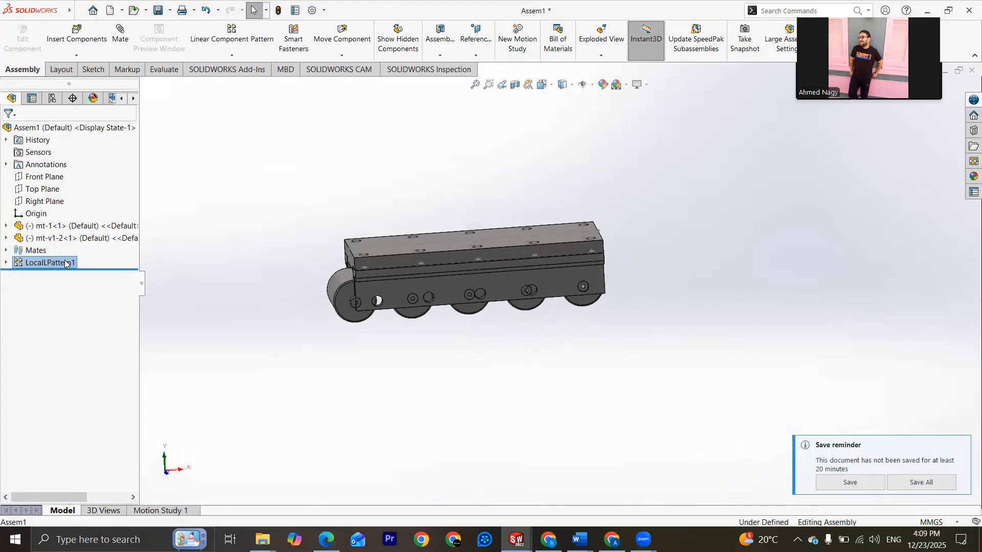
Step: Try reducing the roller pattern to 4 instances and examine the preview against the side plate holes
{"action": "right_click", "coordinate": [65, 265]}
{"action": "left_click", "coordinate": [77, 236]}
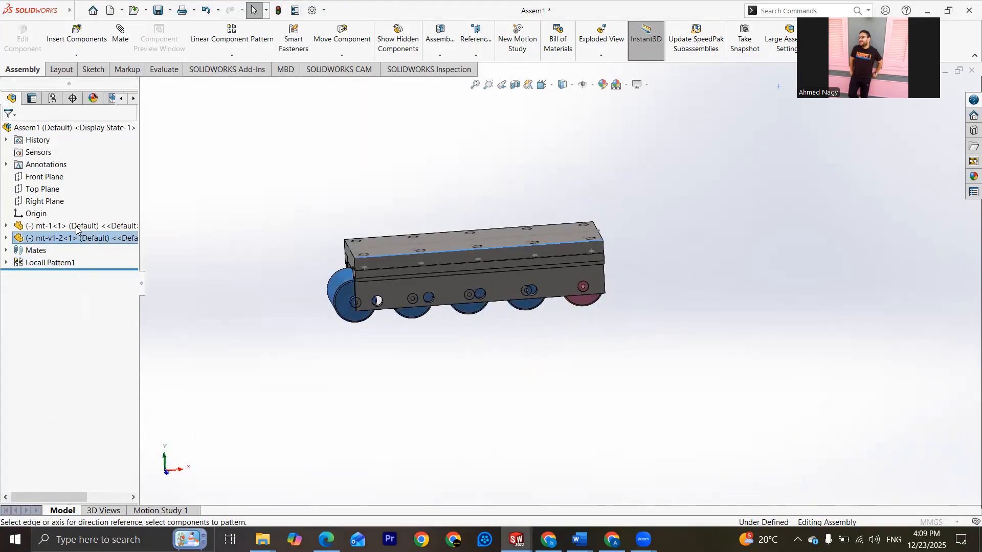
{"action": "left_click", "coordinate": [71, 217]}
{"action": "left_click", "coordinate": [110, 239]}
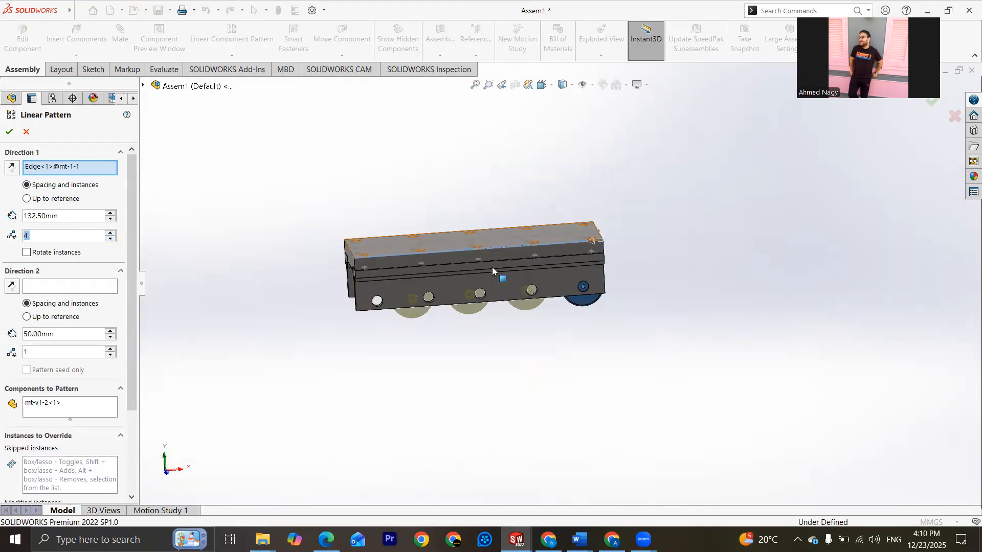
{"action": "scroll", "coordinate": [492, 271], "scroll_direction": "down", "scroll_amount": 6}
{"action": "middle_click_drag", "start_coordinate": [549, 244], "coordinate": [557, 322]}
{"action": "scroll", "coordinate": [551, 329], "scroll_direction": "up", "scroll_amount": 3}
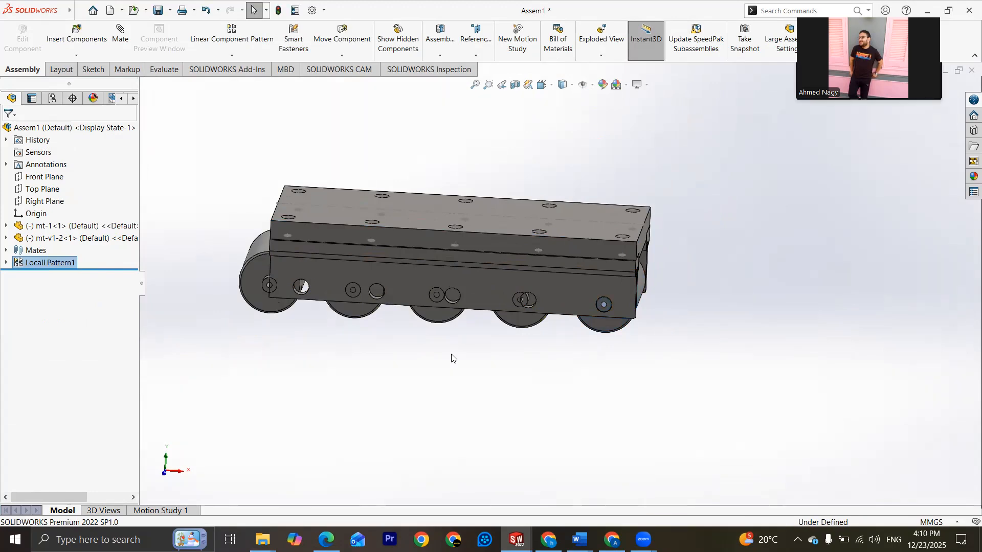
Step: Examine how the patterned rollers line up with the side plate holes at the far end of the base
{"action": "middle_click_drag", "start_coordinate": [345, 337], "coordinate": [373, 316]}
{"action": "scroll", "coordinate": [394, 342], "scroll_direction": "down", "scroll_amount": 6}
{"action": "scroll", "coordinate": [501, 318], "scroll_direction": "up", "scroll_amount": 4}
{"action": "scroll", "coordinate": [500, 318], "scroll_direction": "up", "scroll_amount": 3}
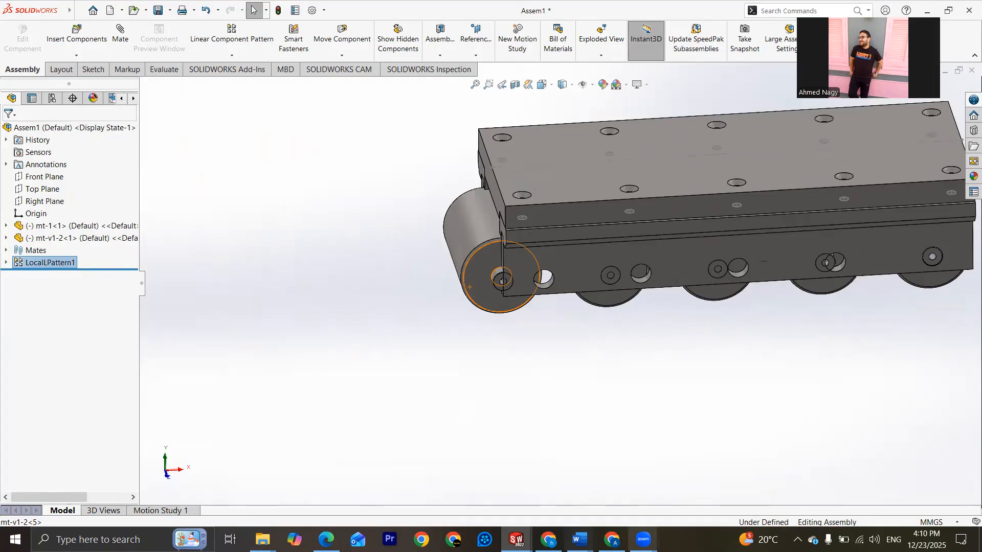
Step: Switch to the exercise PDF and circle in ink the corner hole beside the 25 dimension on the Exercise 3-14 drawing
{"action": "key", "text": "alt+Tab"}
{"action": "left_click_drag", "start_coordinate": [196, 372], "coordinate": [159, 382]}
{"action": "scroll", "coordinate": [648, 360], "scroll_direction": "up", "scroll_amount": 2}
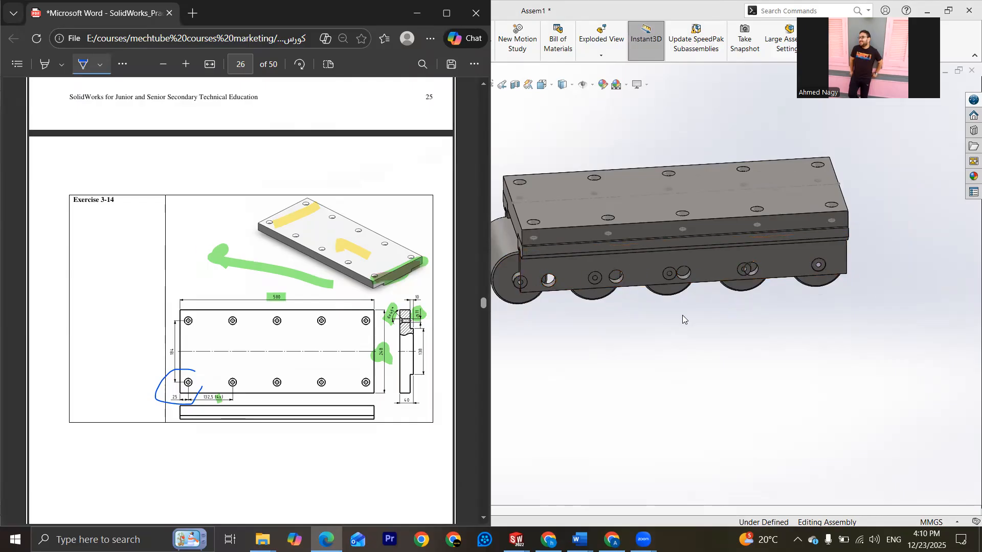
Step: Delete the linear component pattern of the rollers from the assembly
{"action": "scroll", "coordinate": [835, 271], "scroll_direction": "up", "scroll_amount": 2}
{"action": "scroll", "coordinate": [772, 287], "scroll_direction": "down", "scroll_amount": 1}
{"action": "left_click", "coordinate": [726, 278]}
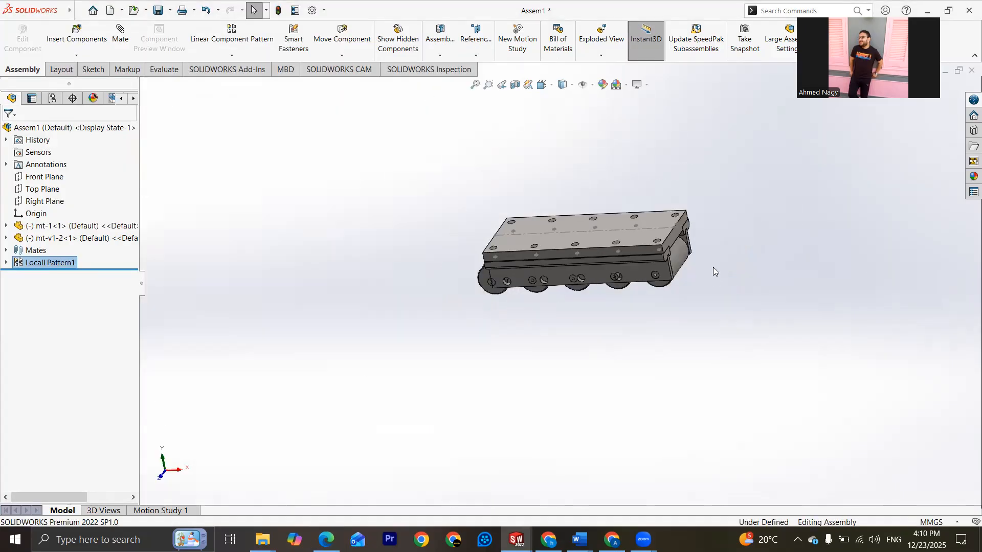
{"action": "scroll", "coordinate": [505, 280], "scroll_direction": "down", "scroll_amount": 2}
{"action": "middle_click_drag", "start_coordinate": [506, 280], "coordinate": [532, 286]}
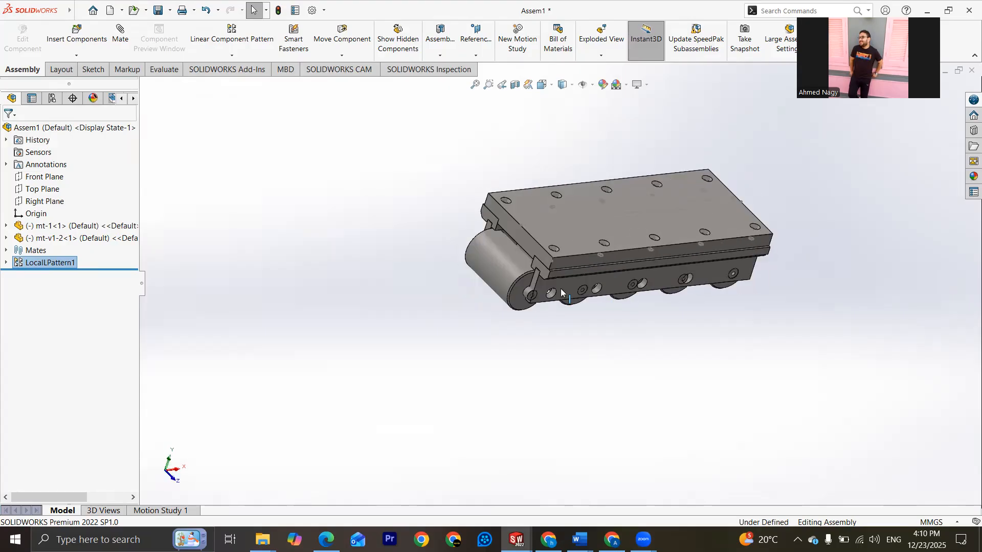
{"action": "scroll", "coordinate": [526, 285], "scroll_direction": "down", "scroll_amount": 2}
{"action": "key", "text": "Delete"}
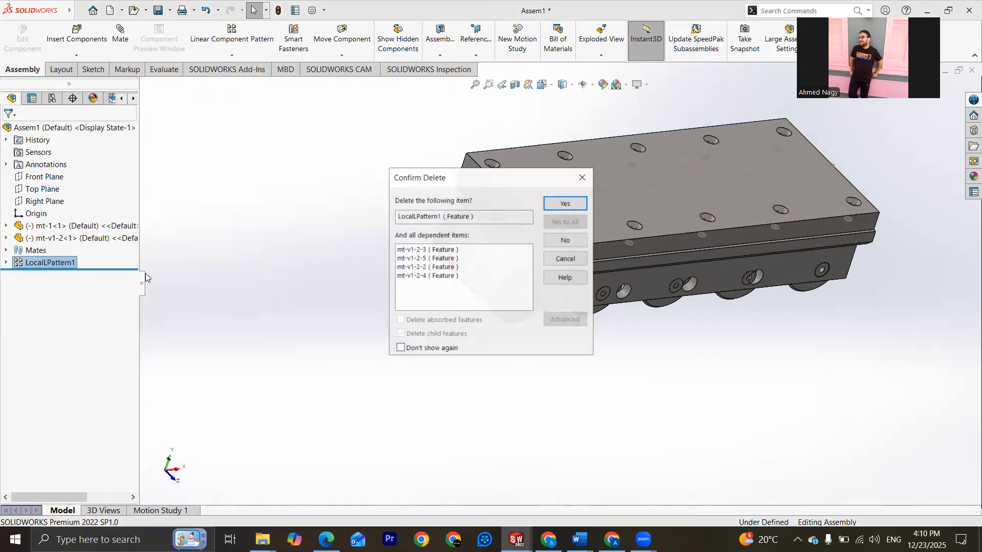
{"action": "left_click", "coordinate": [566, 203]}
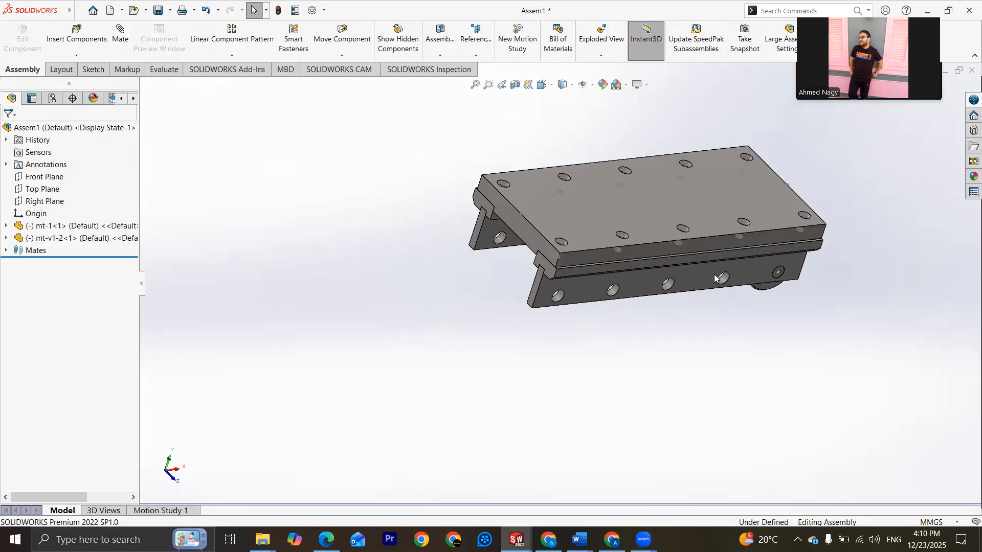
Step: Copy the mt-v1-2 roller with its mates, repeating the width mate and making the copy concentric with the adjacent side plate hole
{"action": "left_click", "coordinate": [76, 56]}
{"action": "left_click", "coordinate": [77, 107]}
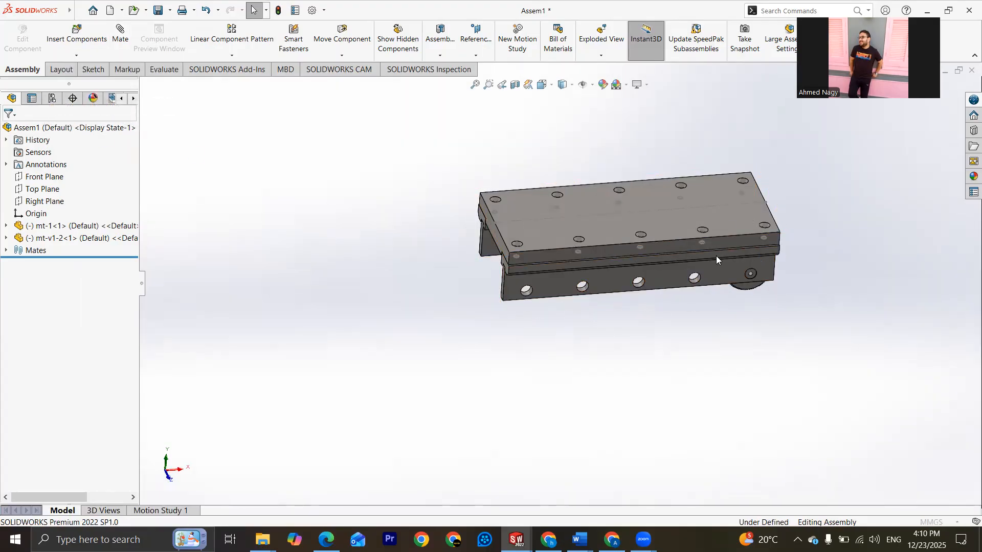
{"action": "middle_click_drag", "start_coordinate": [695, 279], "coordinate": [183, 137]}
{"action": "left_click", "coordinate": [572, 265]}
{"action": "scroll", "coordinate": [586, 313], "scroll_direction": "down", "scroll_amount": 5}
{"action": "left_click", "coordinate": [130, 132]}
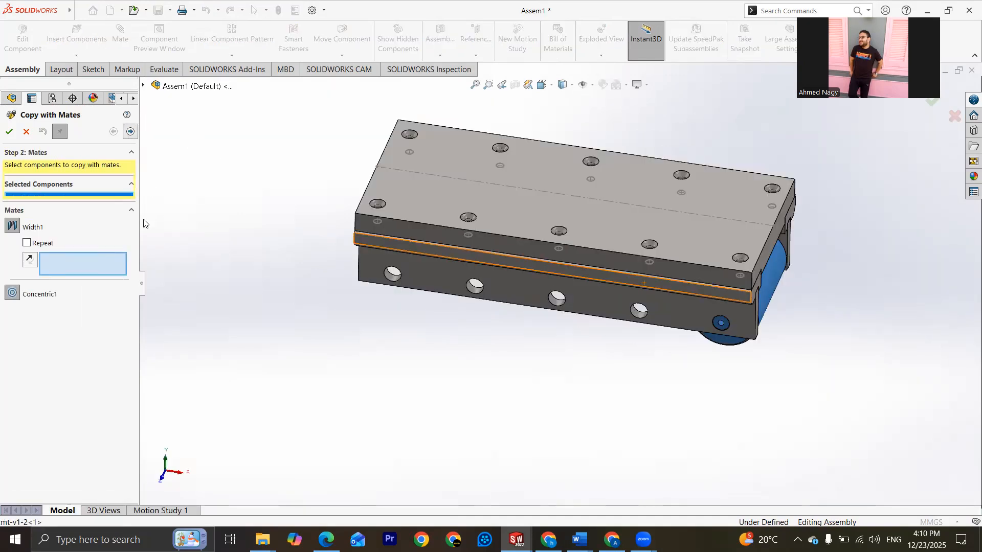
{"action": "left_click", "coordinate": [31, 243]}
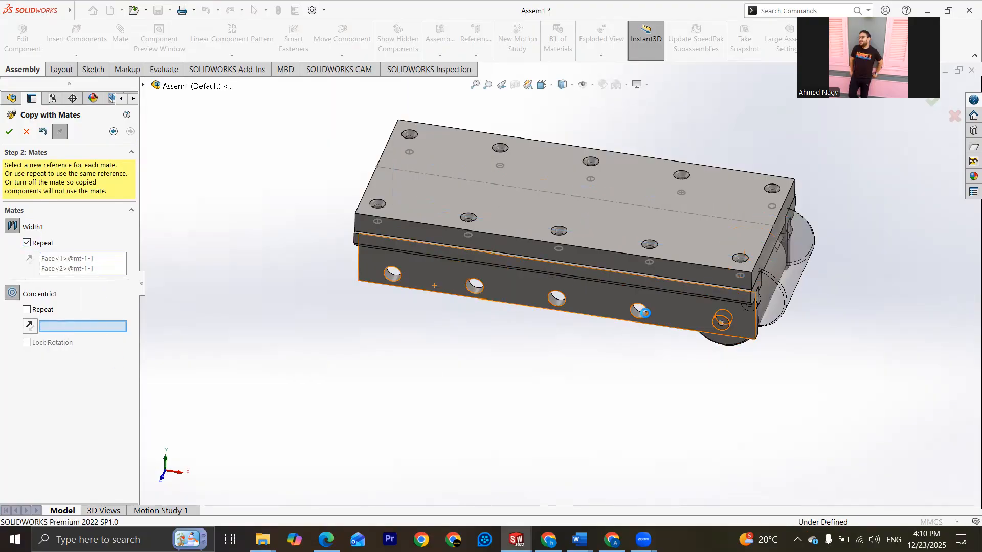
{"action": "left_click", "coordinate": [642, 307]}
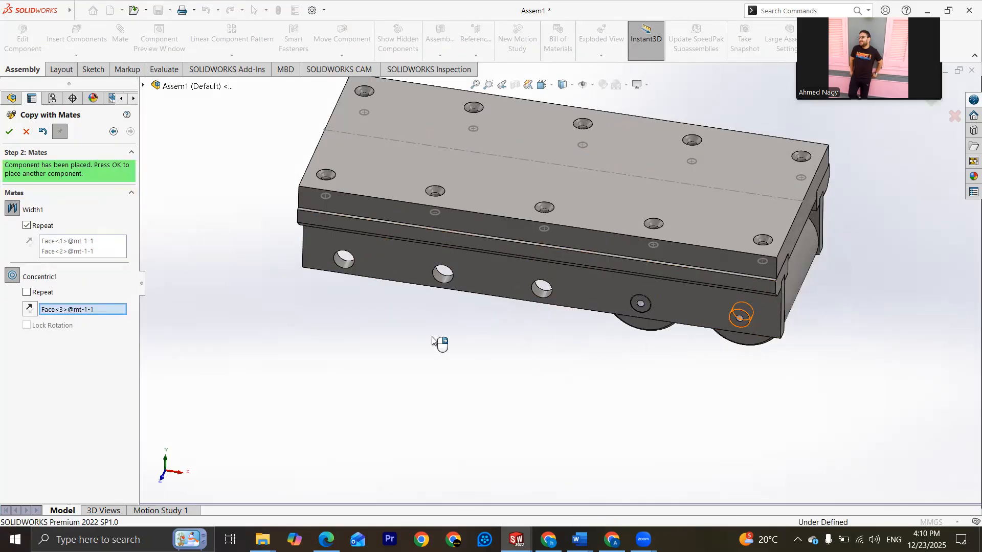
{"action": "left_click", "coordinate": [9, 131]}
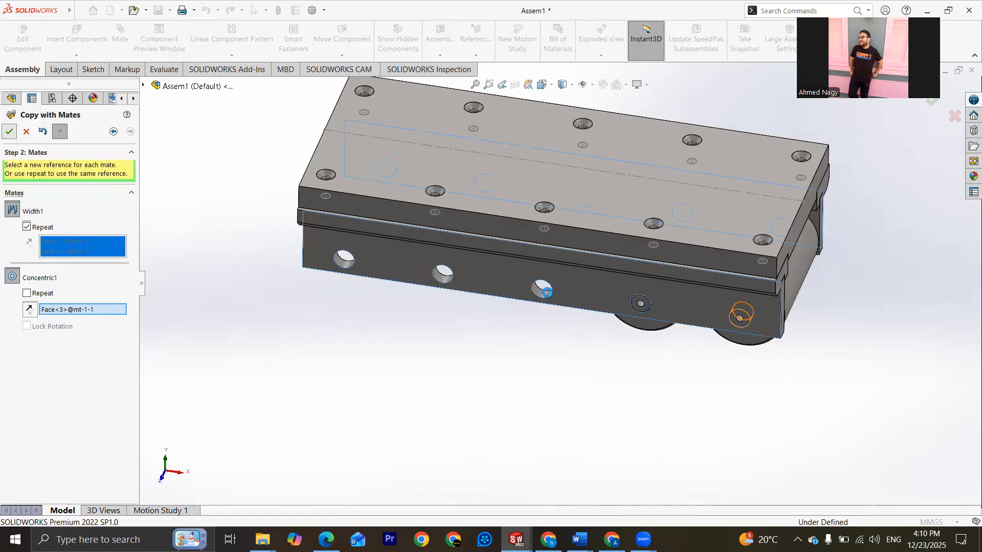
Step: Place three more roller copies with mates, each concentric with one of the remaining side plate holes, and finish copying
{"action": "left_click", "coordinate": [544, 286]}
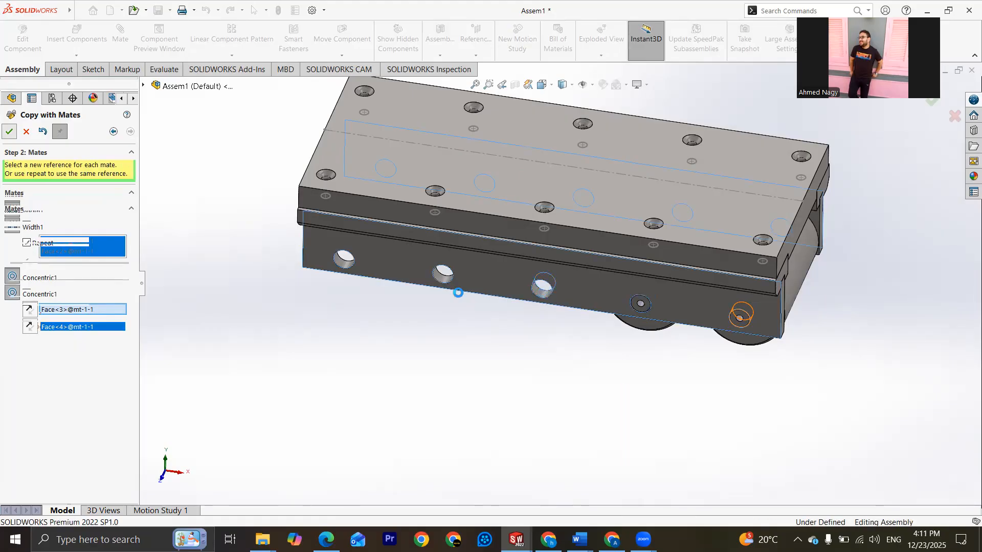
{"action": "left_click", "coordinate": [9, 132]}
{"action": "left_click", "coordinate": [443, 277]}
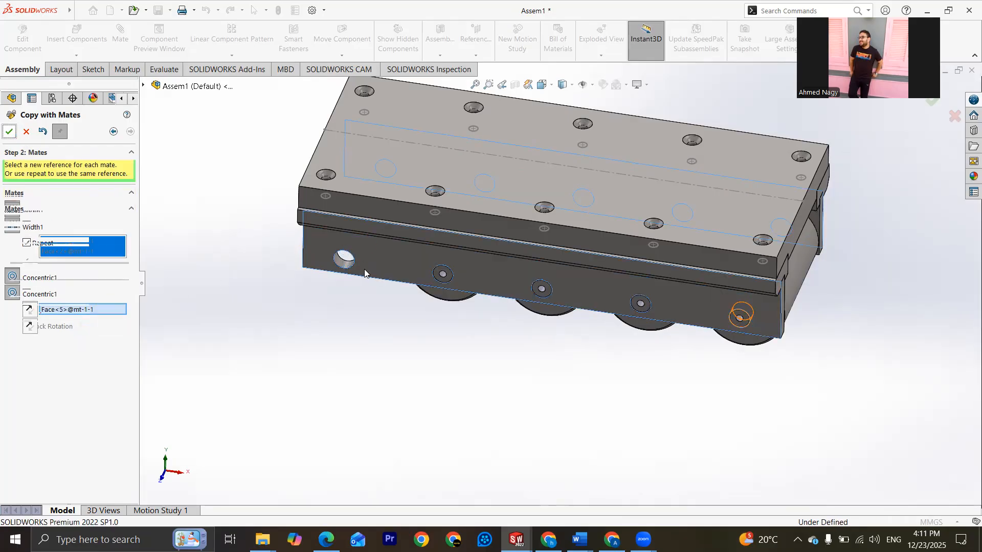
{"action": "left_click", "coordinate": [339, 264]}
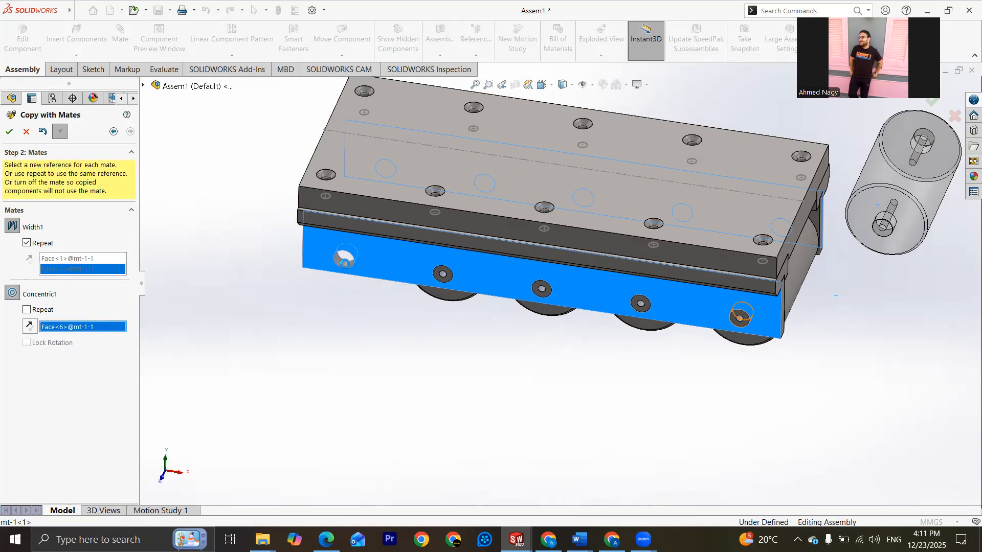
{"action": "left_click", "coordinate": [14, 131]}
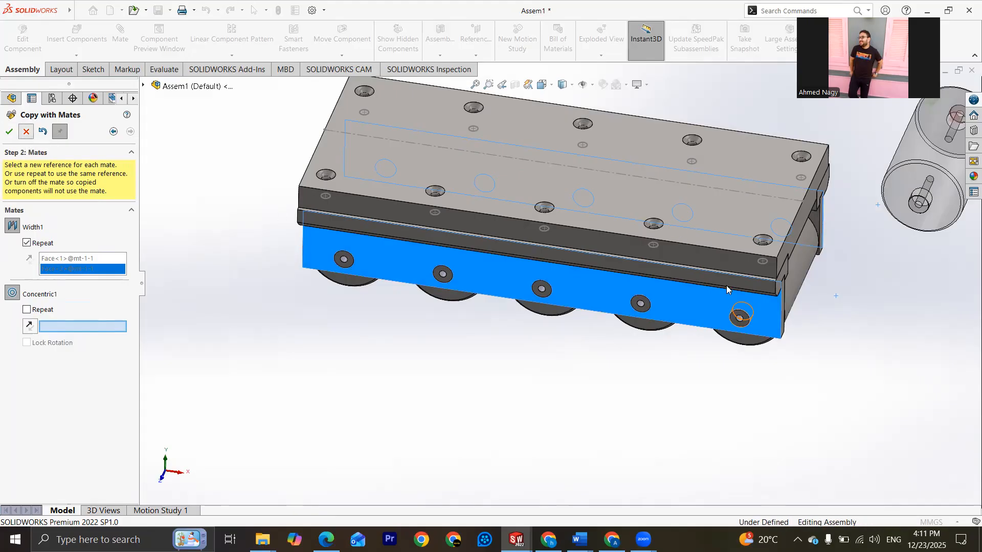
Step: Examine the five mated rollers under the base from both long sides of the assembly
{"action": "scroll", "coordinate": [863, 309], "scroll_direction": "up", "scroll_amount": 3}
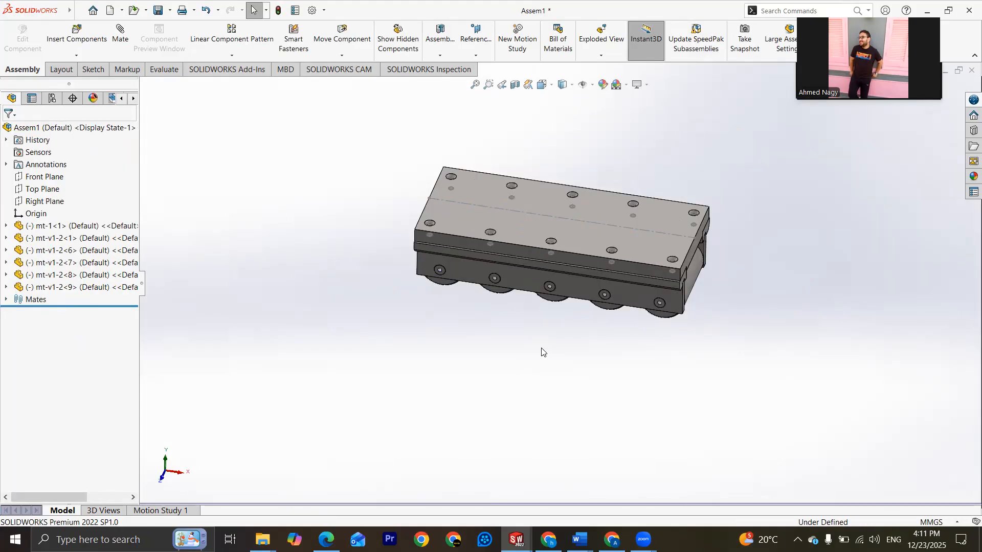
{"action": "scroll", "coordinate": [652, 322], "scroll_direction": "down", "scroll_amount": 3}
{"action": "middle_click_drag", "start_coordinate": [731, 250], "coordinate": [465, 308]}
{"action": "scroll", "coordinate": [465, 309], "scroll_direction": "up", "scroll_amount": 3}
{"action": "middle_click_drag", "start_coordinate": [526, 249], "coordinate": [472, 228]}
{"action": "scroll", "coordinate": [486, 261], "scroll_direction": "down", "scroll_amount": 4}
{"action": "scroll", "coordinate": [471, 230], "scroll_direction": "up", "scroll_amount": 3}
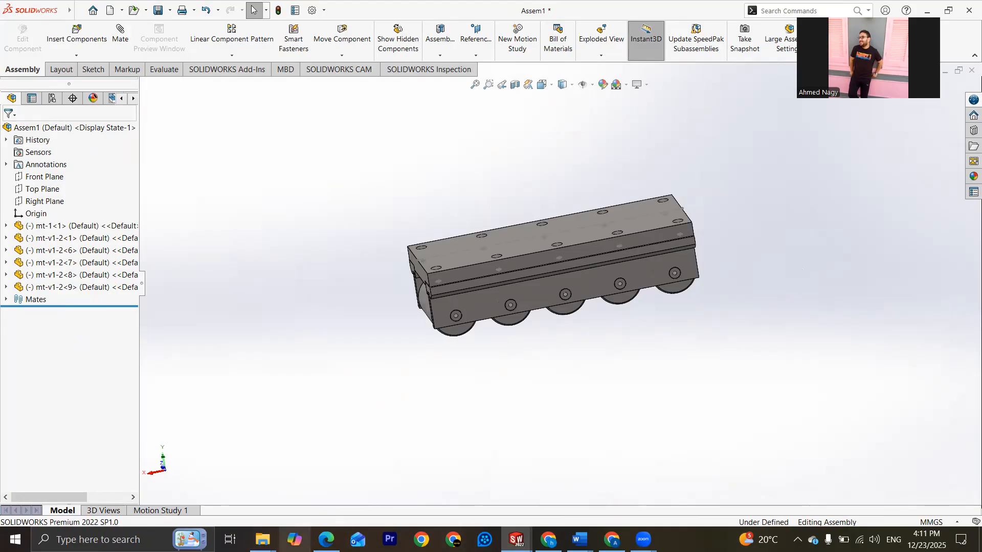
Step: Switch to the exercise PDF and look up the roller's M10 thread callout on the Exercise 3-11 drawing
{"action": "left_click", "coordinate": [327, 540]}
{"action": "scroll", "coordinate": [358, 300], "scroll_direction": "down", "scroll_amount": 3}
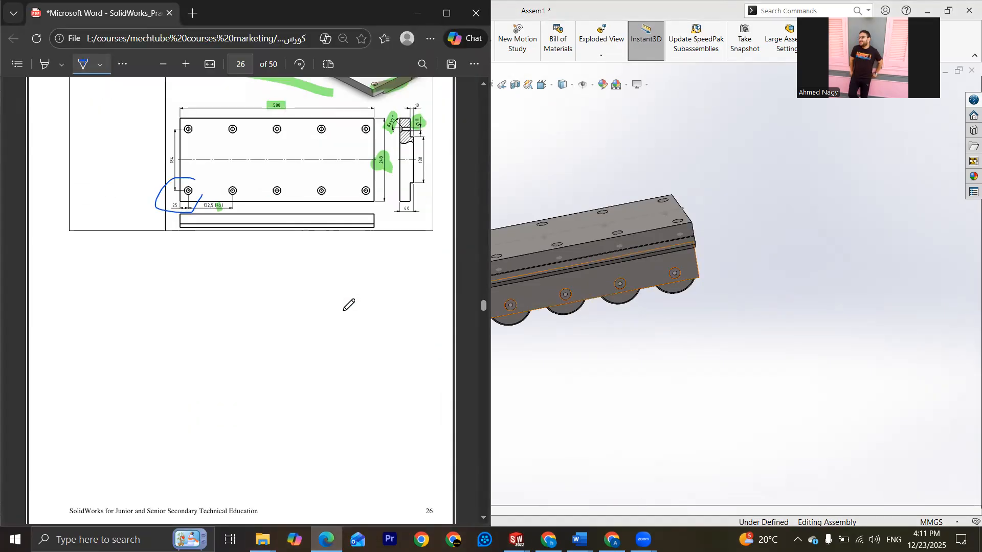
{"action": "scroll", "coordinate": [349, 305], "scroll_direction": "up", "scroll_amount": 6}
{"action": "scroll", "coordinate": [348, 311], "scroll_direction": "up", "scroll_amount": 8}
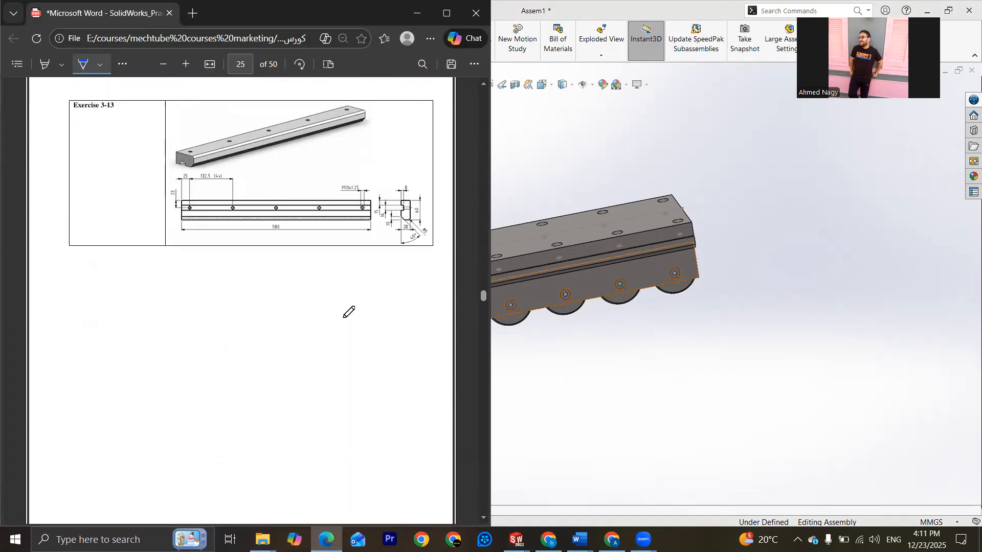
{"action": "scroll", "coordinate": [258, 364], "scroll_direction": "down", "scroll_amount": 2}
{"action": "scroll", "coordinate": [385, 206], "scroll_direction": "up", "scroll_amount": 3}
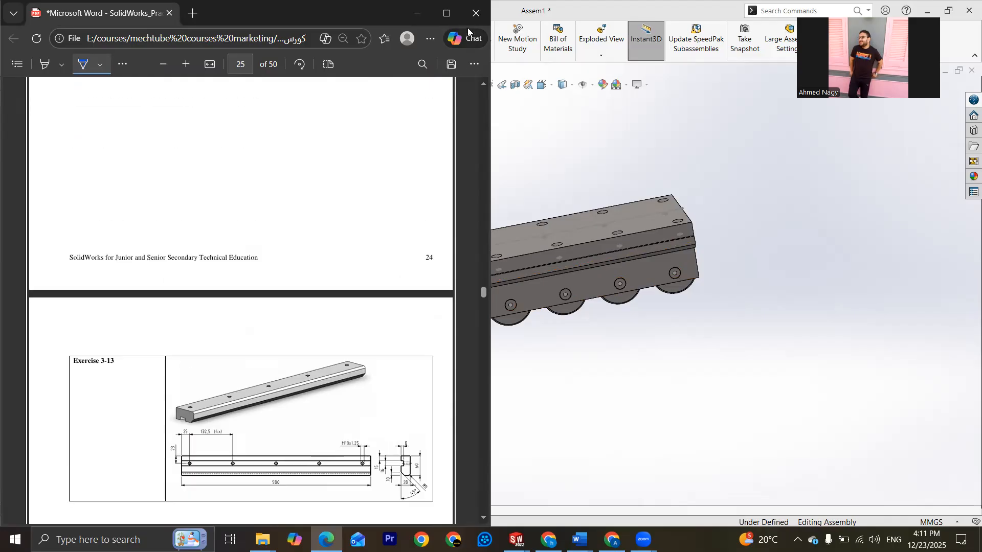
{"action": "left_click", "coordinate": [446, 12]}
{"action": "scroll", "coordinate": [562, 317], "scroll_direction": "down", "scroll_amount": 4}
{"action": "scroll", "coordinate": [562, 318], "scroll_direction": "up", "scroll_amount": 11}
{"action": "scroll", "coordinate": [561, 305], "scroll_direction": "up", "scroll_amount": 14}
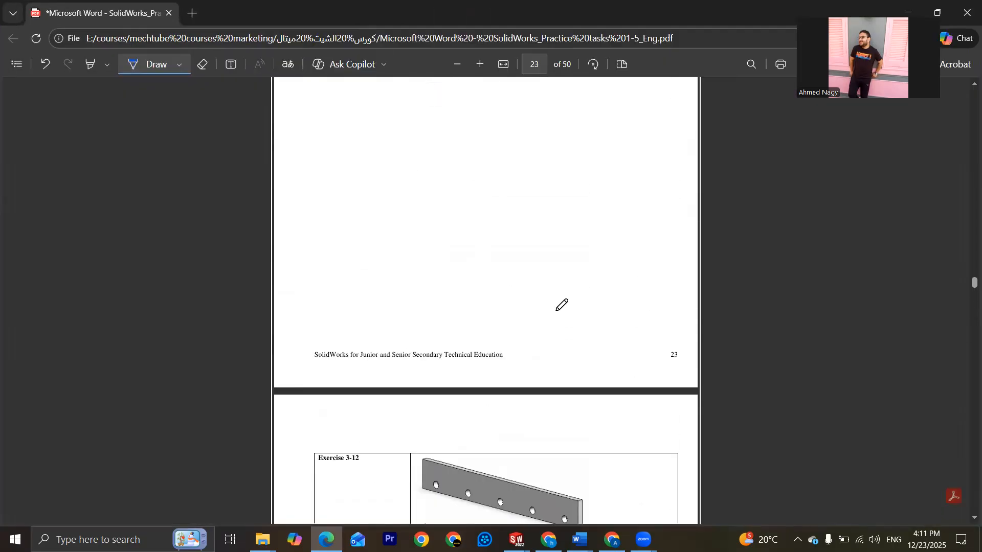
{"action": "scroll", "coordinate": [561, 305], "scroll_direction": "down", "scroll_amount": 3}
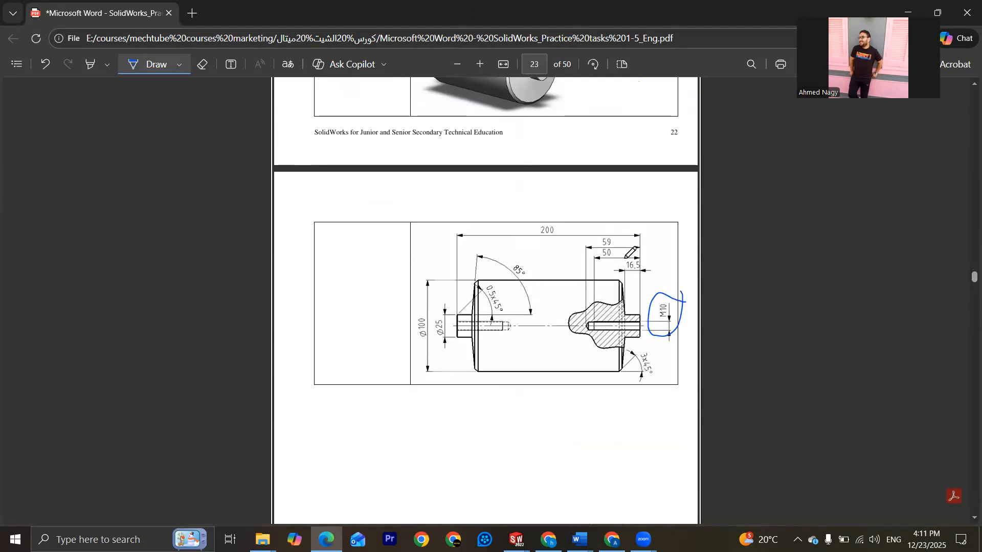
{"action": "scroll", "coordinate": [546, 344], "scroll_direction": "up", "scroll_amount": 3}
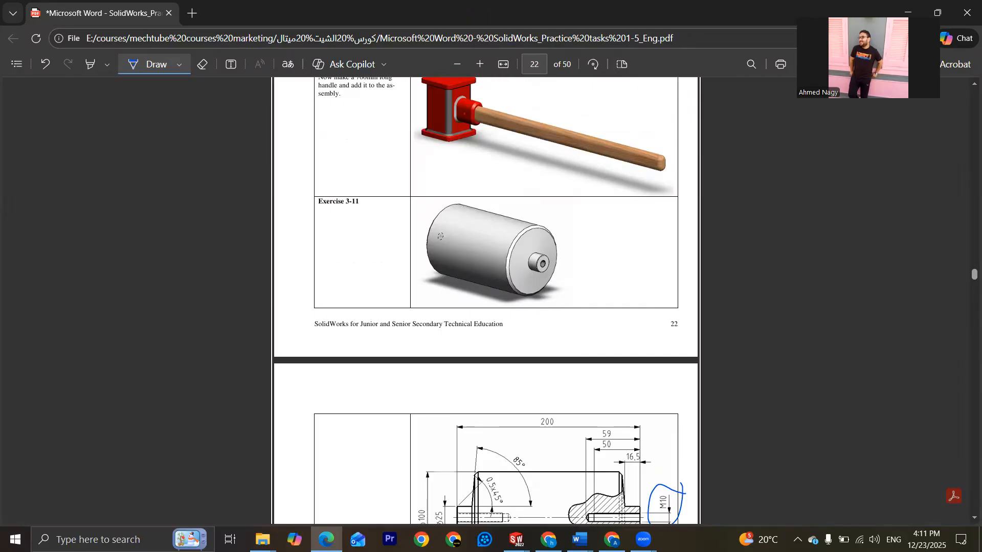
Step: Switch back to SOLIDWORKS and add in the Toolbox from the Design Library, narrowing the library pane
{"action": "left_click", "coordinate": [517, 540]}
{"action": "left_click", "coordinate": [663, 487]}
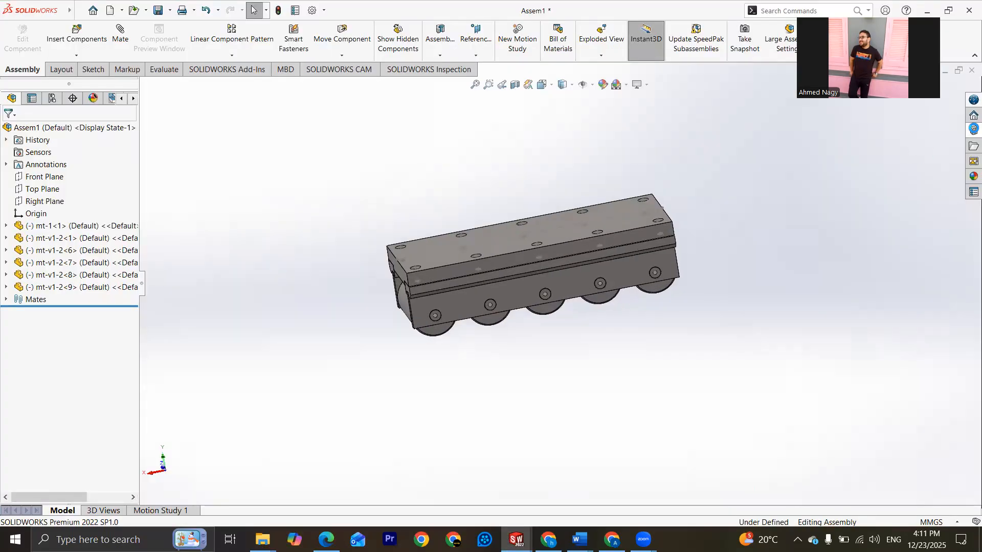
{"action": "left_click", "coordinate": [973, 129]}
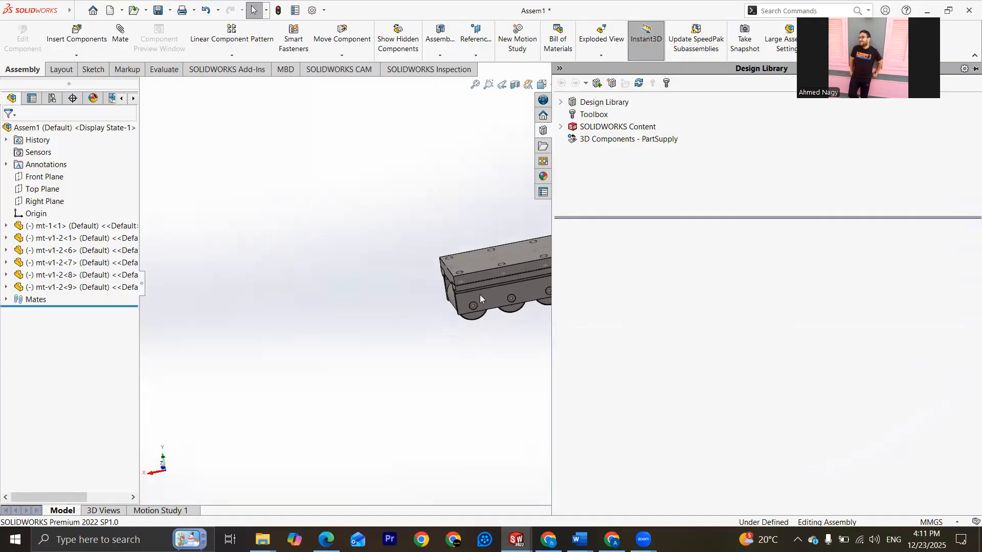
{"action": "scroll", "coordinate": [517, 278], "scroll_direction": "up", "scroll_amount": 2}
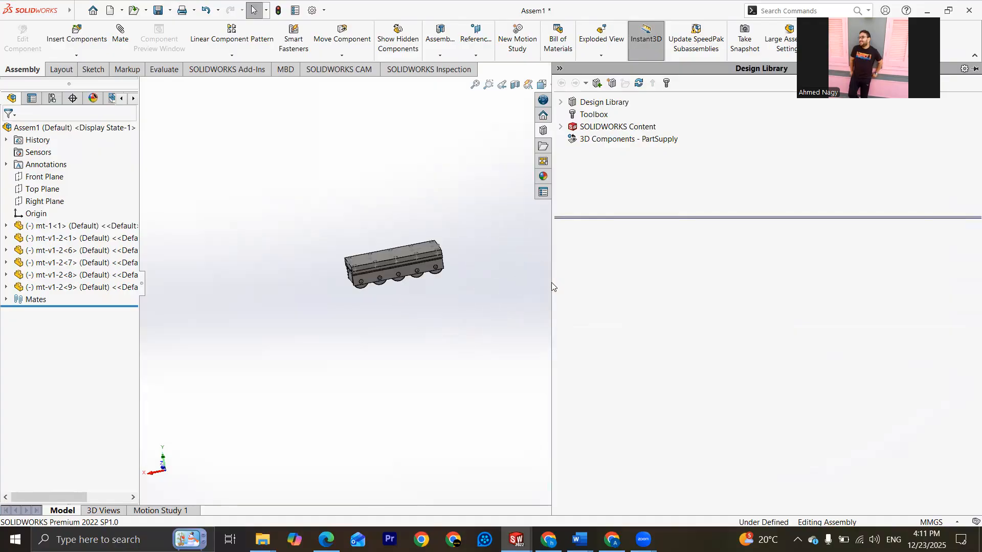
{"action": "left_click_drag", "start_coordinate": [552, 287], "coordinate": [813, 286]}
{"action": "left_click", "coordinate": [854, 114]}
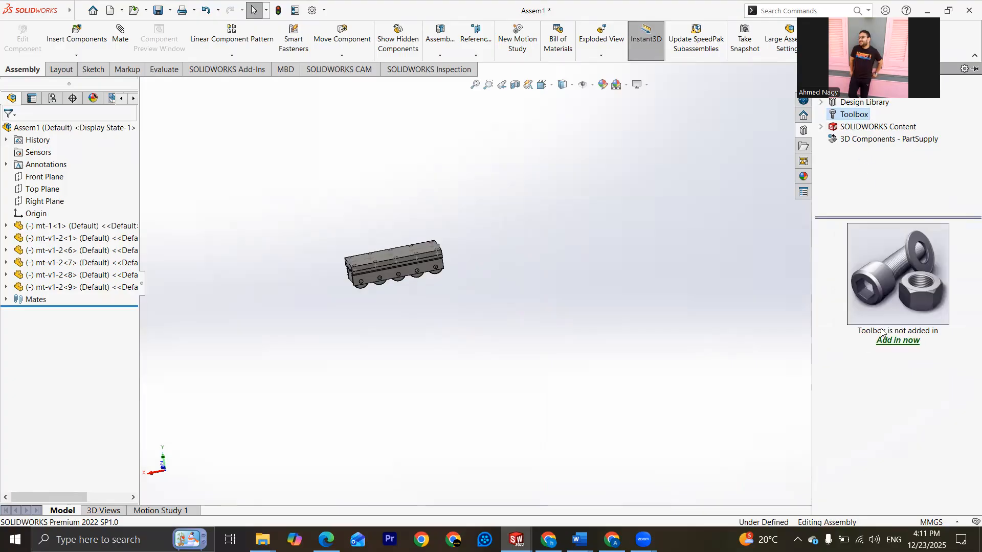
{"action": "left_click", "coordinate": [893, 342]}
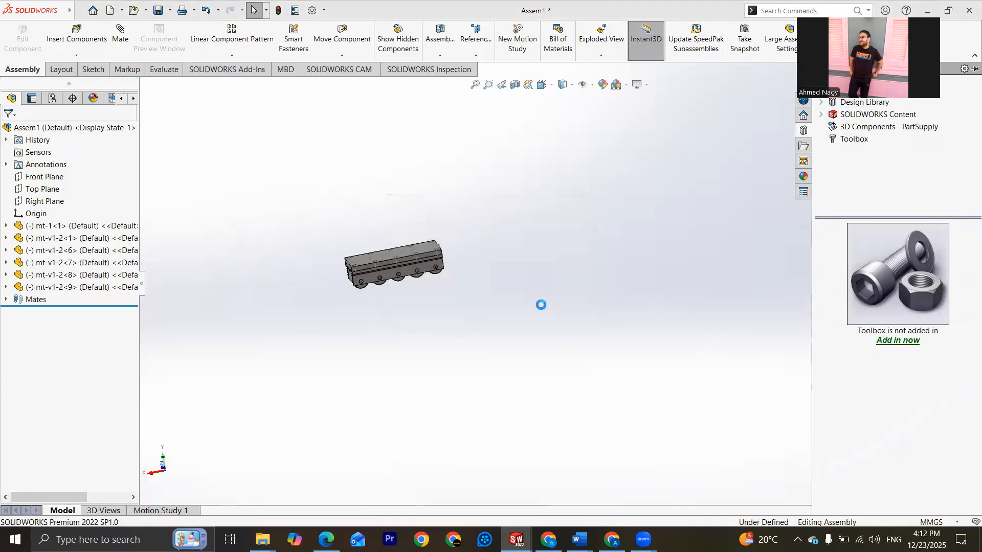
Step: Browse the Toolbox to the ISO Bolts and Screws category
{"action": "scroll", "coordinate": [399, 259], "scroll_direction": "down", "scroll_amount": 3}
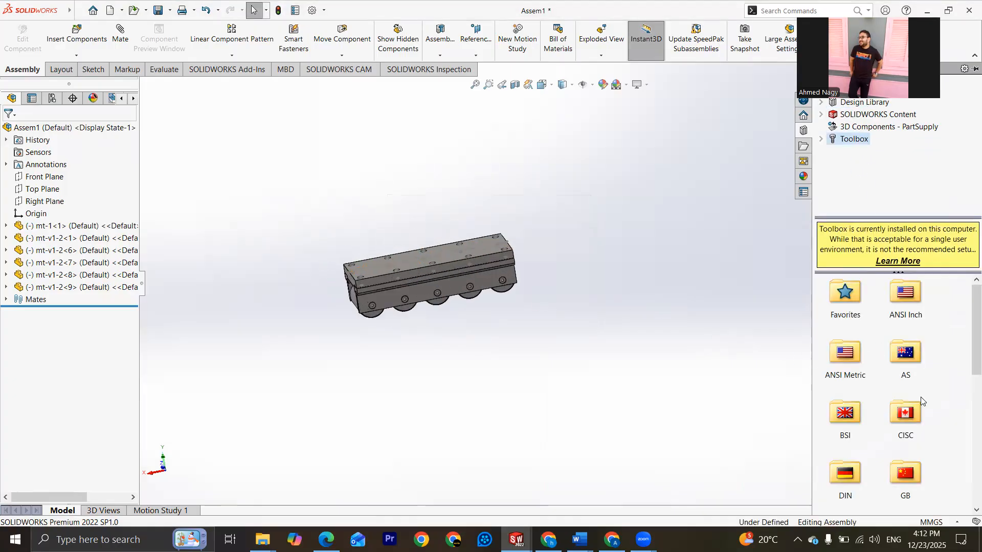
{"action": "scroll", "coordinate": [886, 463], "scroll_direction": "down", "scroll_amount": 2}
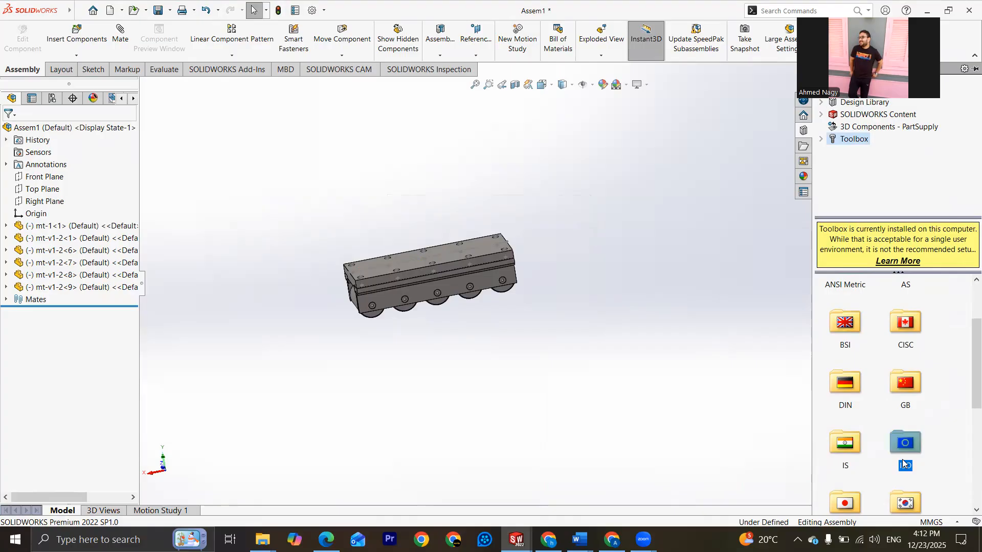
{"action": "double_click", "coordinate": [903, 458]}
{"action": "scroll", "coordinate": [863, 369], "scroll_direction": "down", "scroll_amount": 2}
{"action": "scroll", "coordinate": [849, 460], "scroll_direction": "up", "scroll_amount": 2}
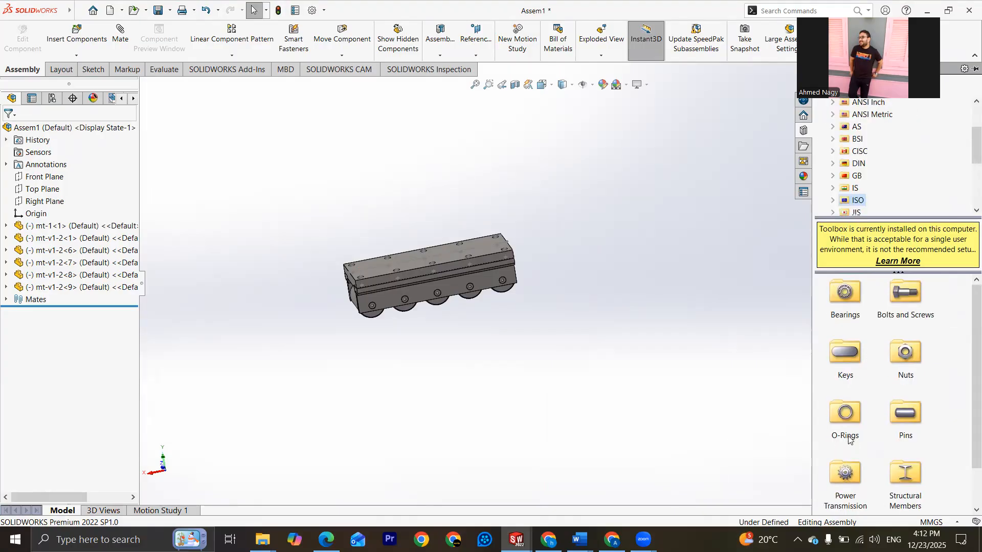
{"action": "double_click", "coordinate": [904, 293]}
{"action": "left_click", "coordinate": [839, 318]}
{"action": "double_click", "coordinate": [840, 317]}
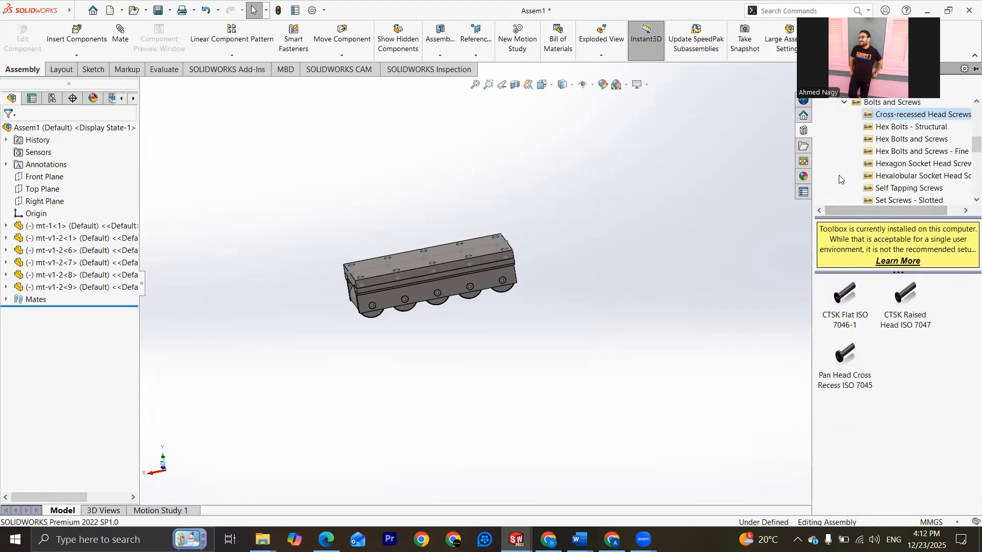
{"action": "left_click_drag", "start_coordinate": [892, 11], "coordinate": [747, 18]}
{"action": "left_click", "coordinate": [822, 85]}
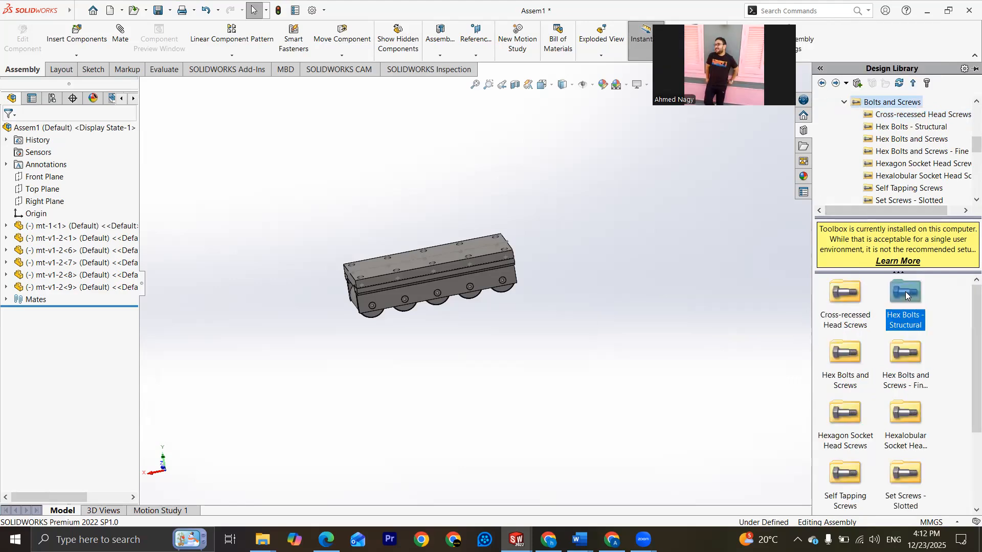
{"action": "double_click", "coordinate": [904, 297]}
{"action": "left_click_drag", "start_coordinate": [842, 304], "coordinate": [667, 266]}
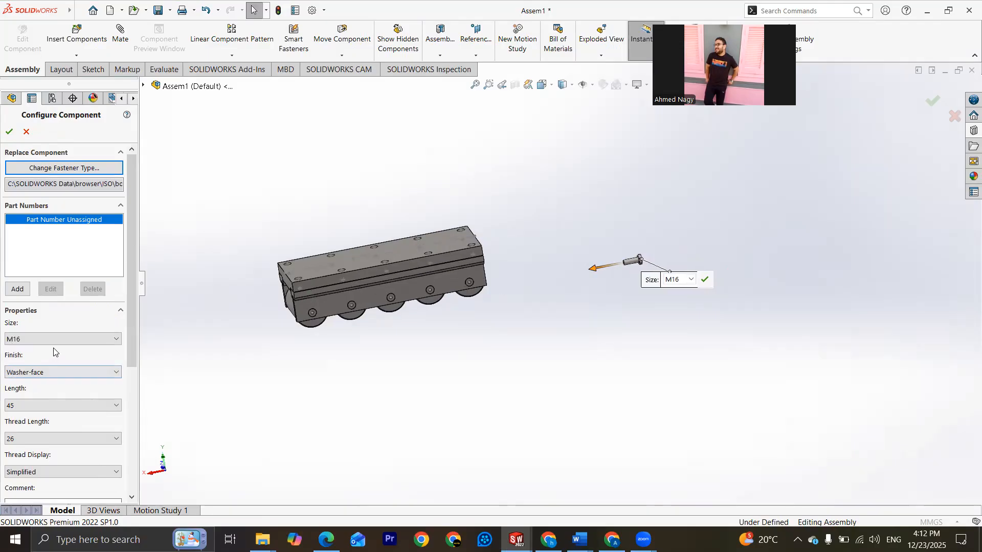
{"action": "left_click", "coordinate": [54, 339]}
{"action": "left_click", "coordinate": [34, 340]}
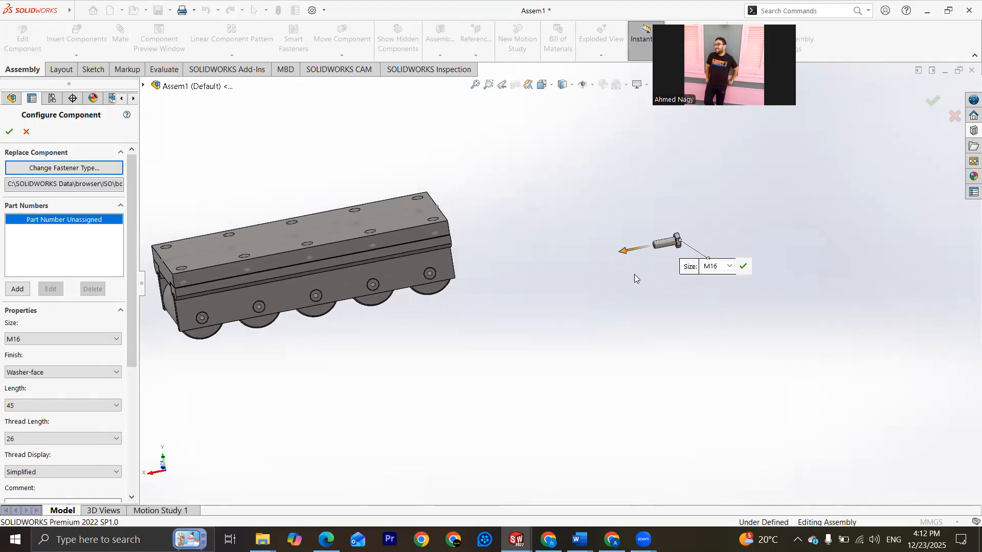
{"action": "scroll", "coordinate": [640, 253], "scroll_direction": "down", "scroll_amount": 10}
{"action": "scroll", "coordinate": [567, 278], "scroll_direction": "up", "scroll_amount": 10}
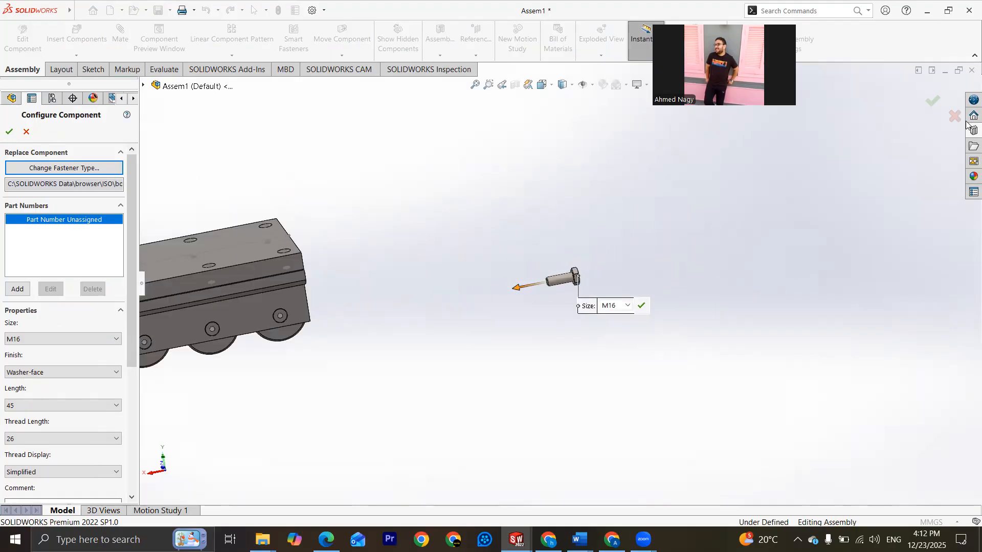
{"action": "left_click", "coordinate": [953, 116]}
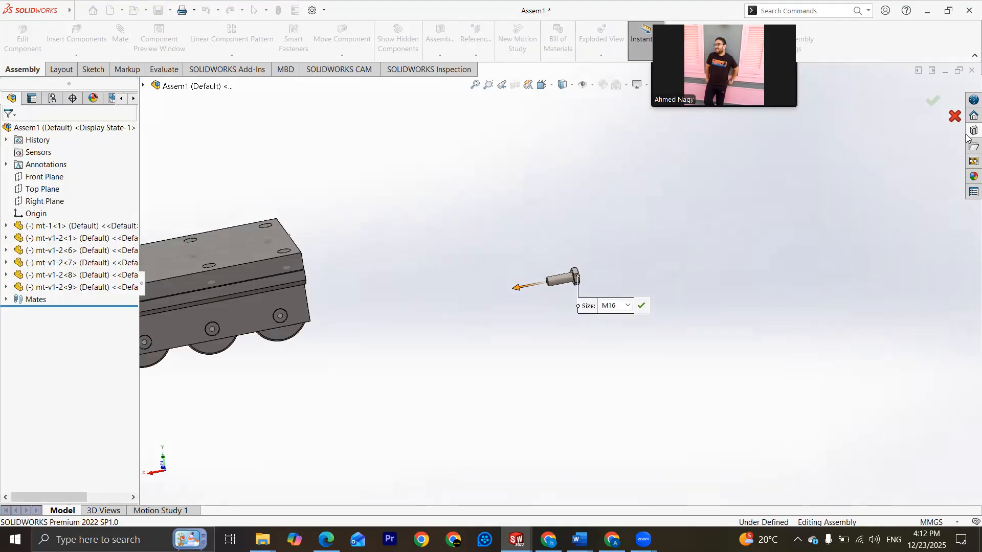
Step: Insert an ISO grade AB hex bolt from the Toolbox beside the roller assembly
{"action": "left_click", "coordinate": [973, 131]}
{"action": "left_click_drag", "start_coordinate": [904, 315], "coordinate": [766, 265]}
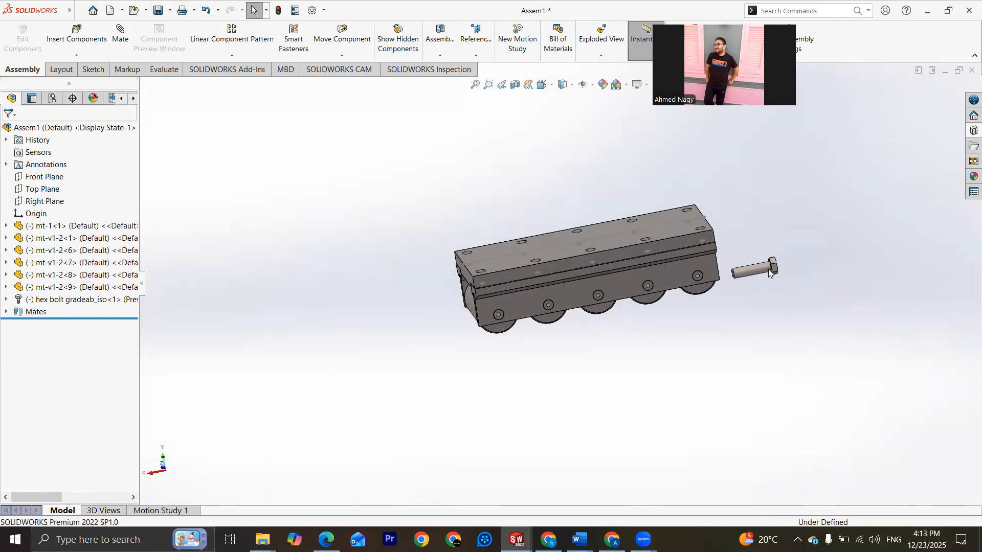
Step: Configure the inserted hex bolt with size M10 and length 50
{"action": "scroll", "coordinate": [760, 278], "scroll_direction": "down", "scroll_amount": 1}
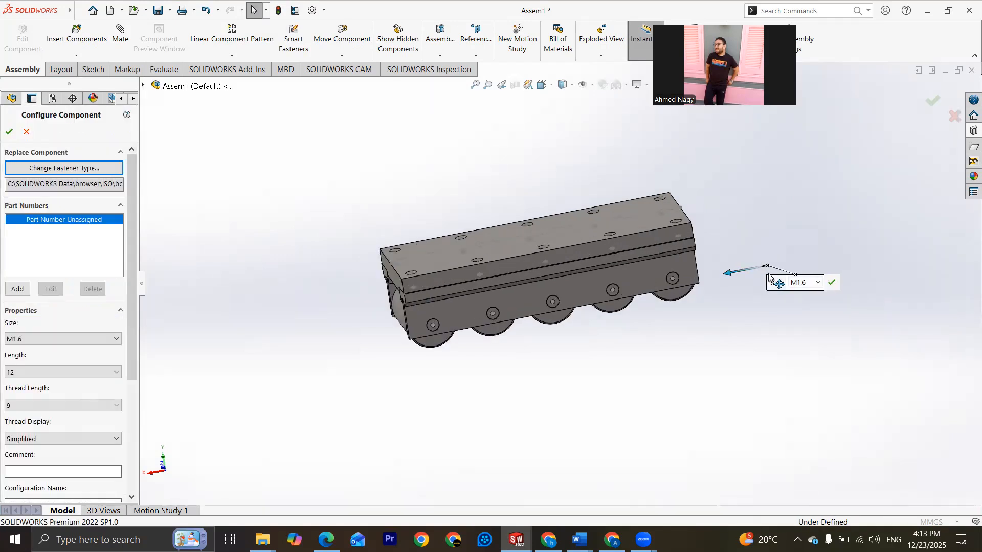
{"action": "scroll", "coordinate": [762, 274], "scroll_direction": "down", "scroll_amount": 1}
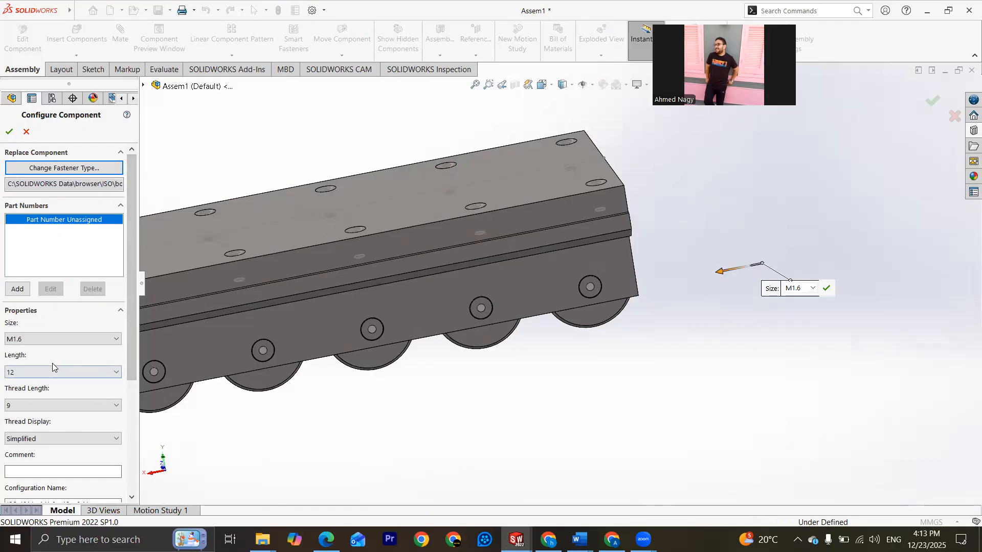
{"action": "left_click", "coordinate": [66, 340]}
{"action": "scroll", "coordinate": [50, 388], "scroll_direction": "up", "scroll_amount": 1}
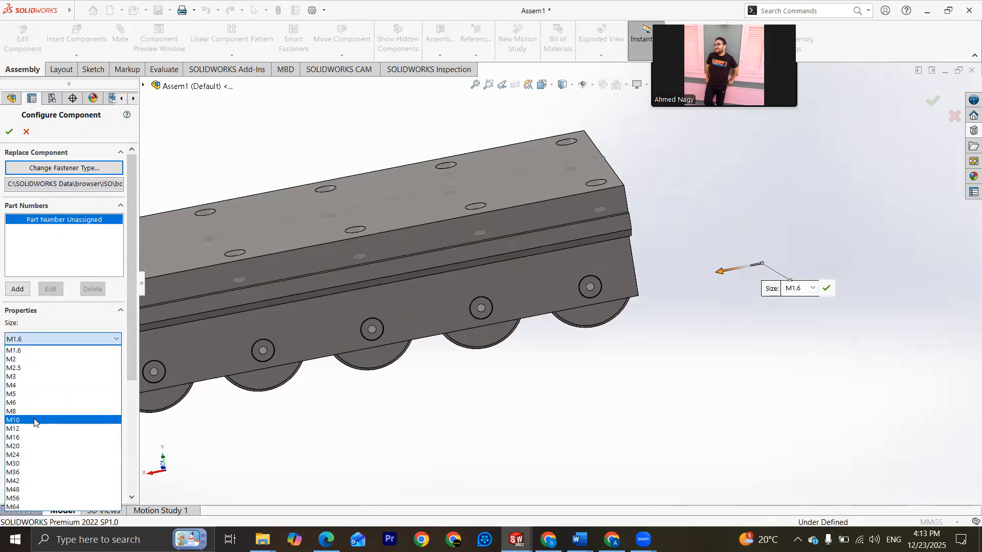
{"action": "left_click", "coordinate": [39, 407]}
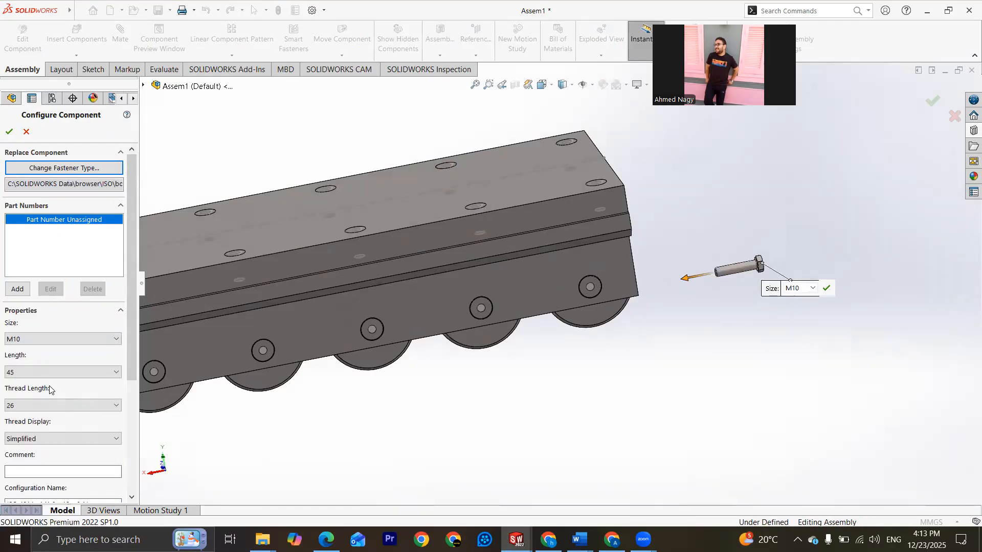
{"action": "left_click", "coordinate": [37, 373]}
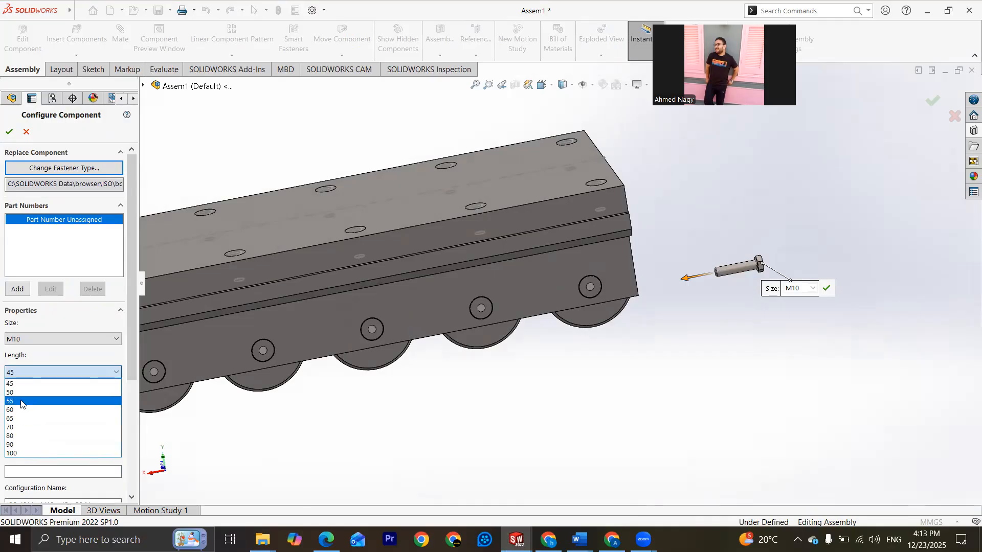
{"action": "left_click", "coordinate": [18, 392]}
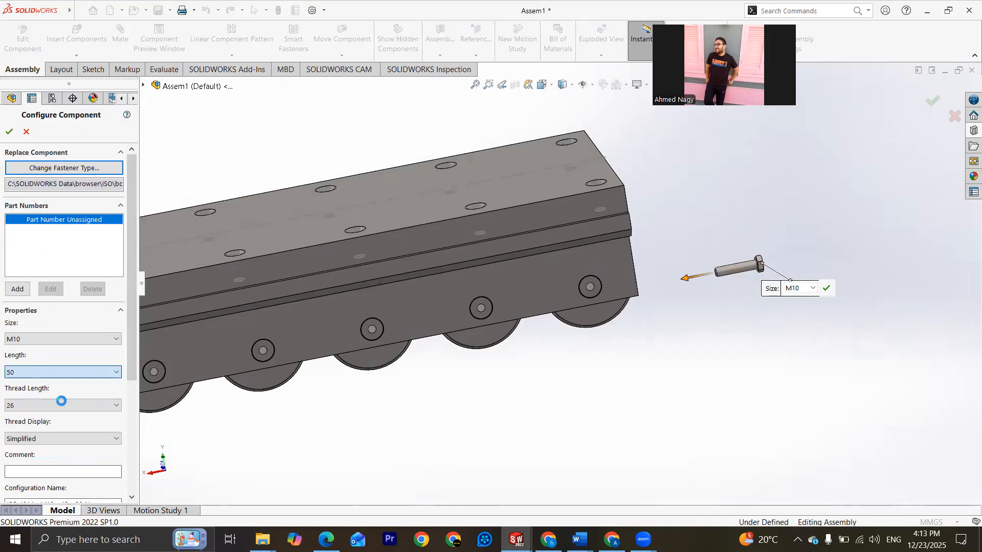
Step: Set the hex bolt's thread display to Schematic and finish the insertion without placing further copies
{"action": "left_click", "coordinate": [65, 440]}
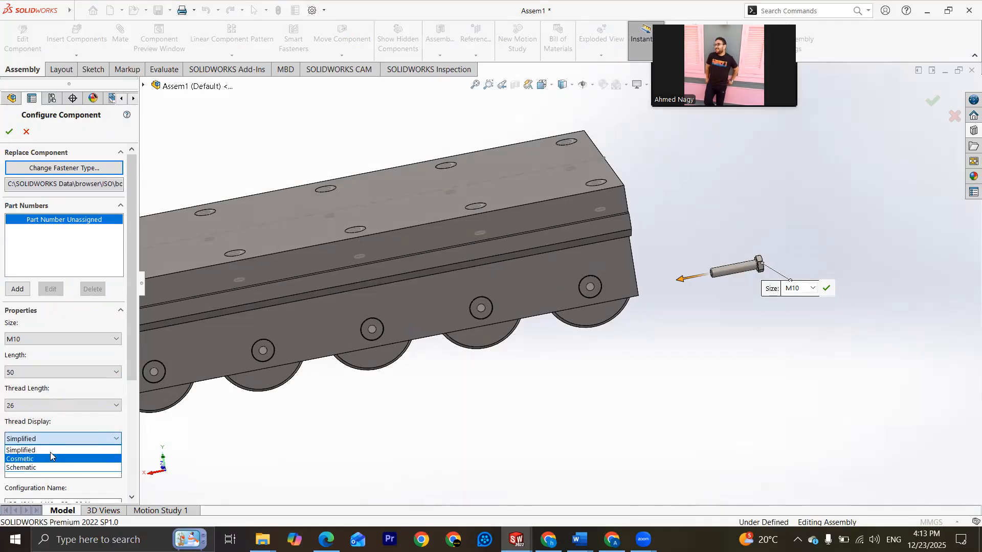
{"action": "left_click", "coordinate": [51, 467]}
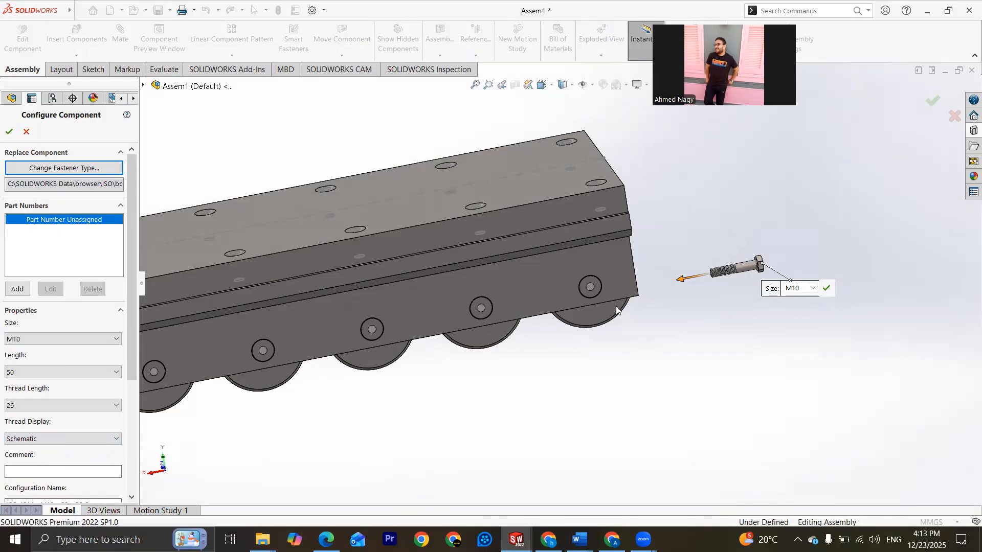
{"action": "middle_click_drag", "start_coordinate": [605, 284], "coordinate": [639, 287]}
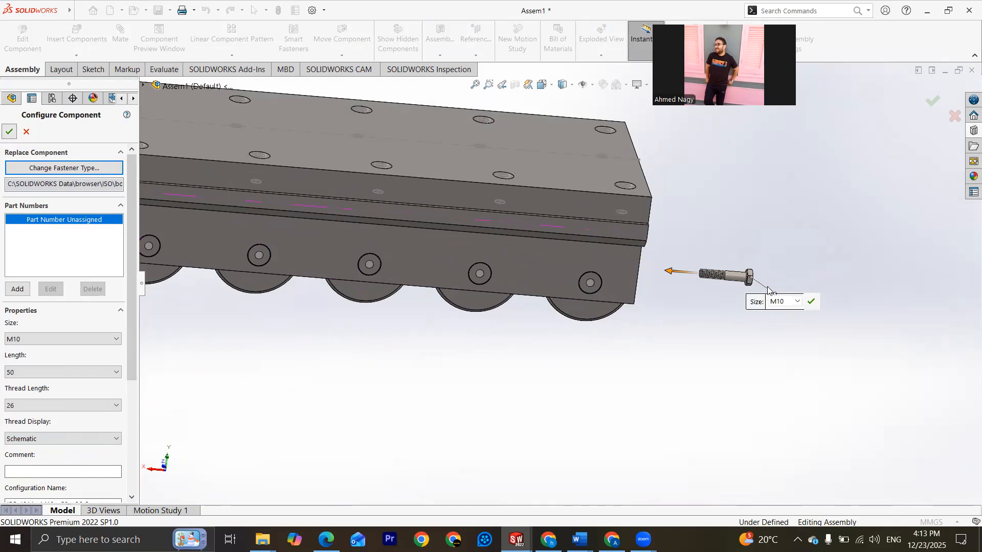
{"action": "left_click", "coordinate": [10, 133]}
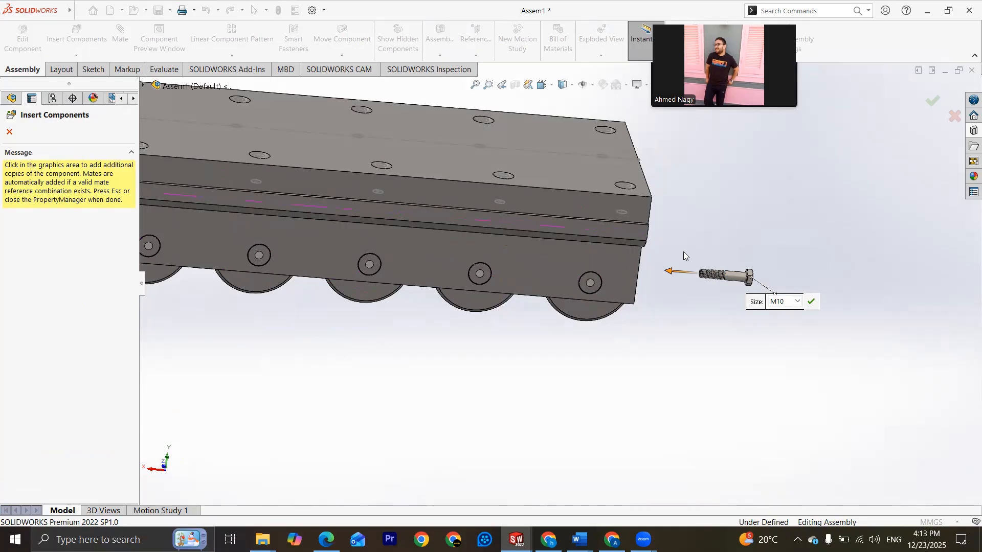
{"action": "scroll", "coordinate": [912, 256], "scroll_direction": "up", "scroll_amount": 4}
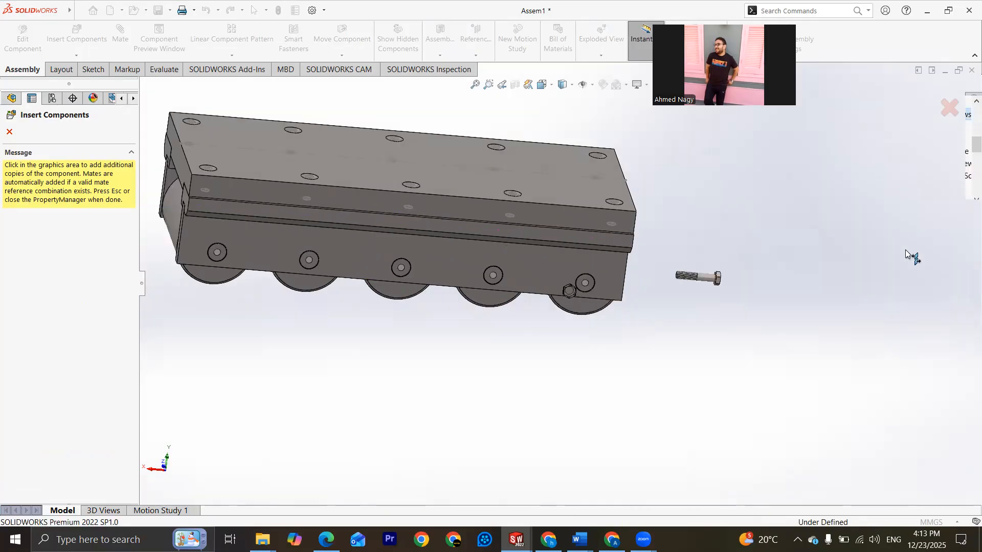
{"action": "left_click", "coordinate": [950, 106]}
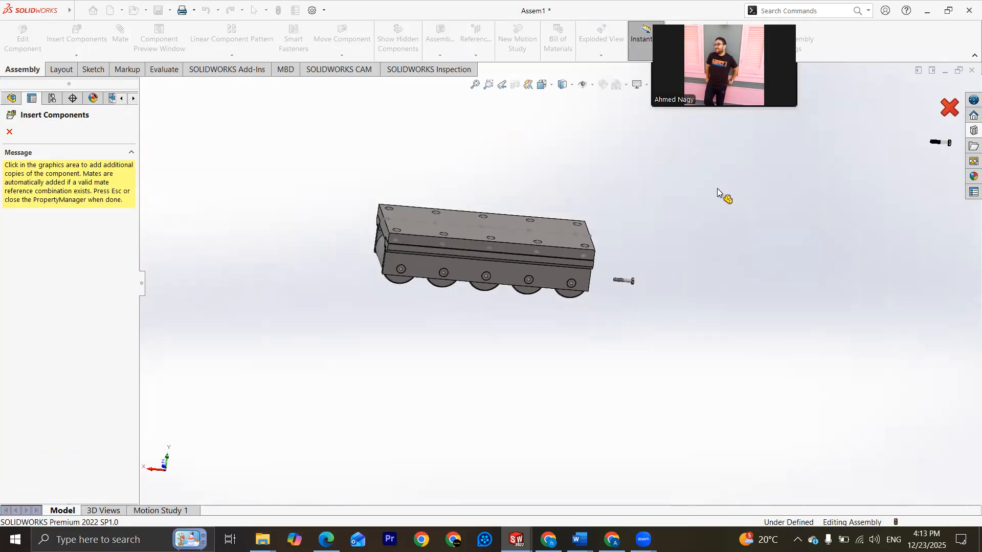
Step: Browse the ISO Toolbox library to the Plain Washers category
{"action": "scroll", "coordinate": [500, 286], "scroll_direction": "down", "scroll_amount": 1}
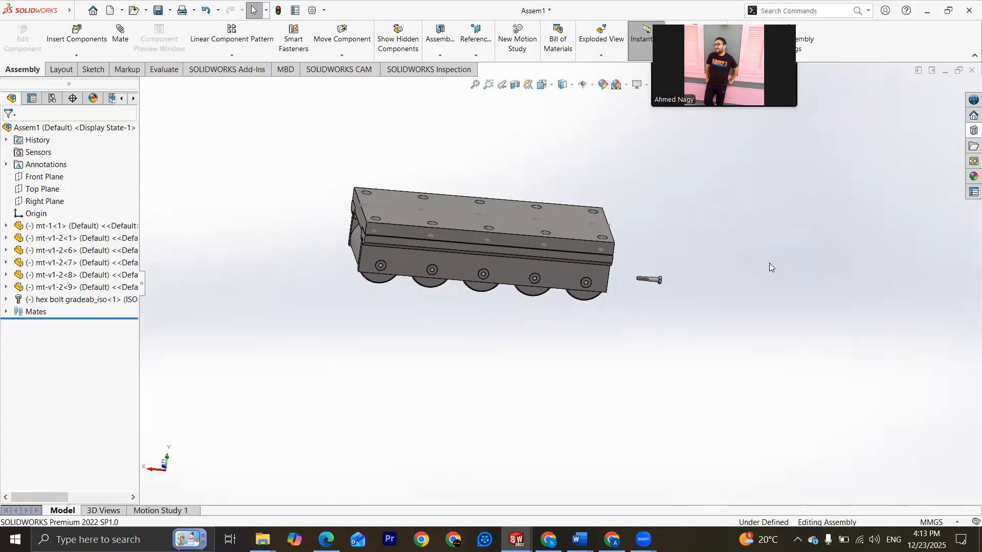
{"action": "left_click", "coordinate": [969, 132]}
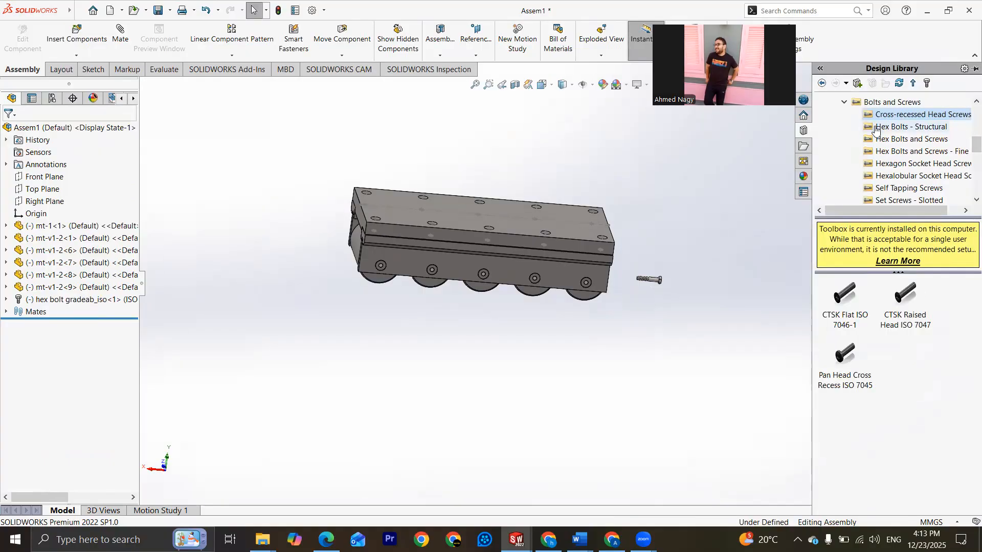
{"action": "scroll", "coordinate": [885, 143], "scroll_direction": "up", "scroll_amount": 2}
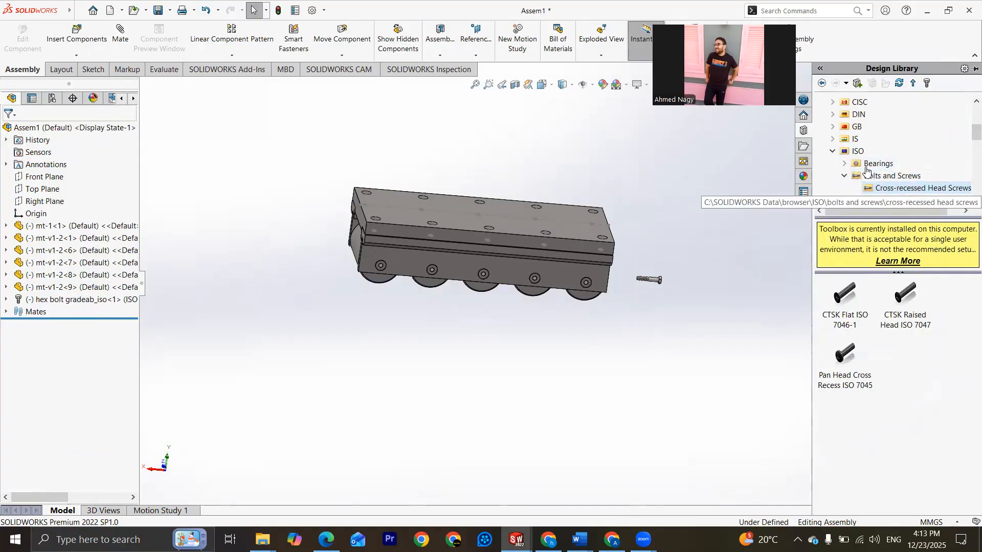
{"action": "left_click", "coordinate": [857, 152]}
{"action": "scroll", "coordinate": [891, 379], "scroll_direction": "down", "scroll_amount": 1}
{"action": "scroll", "coordinate": [900, 378], "scroll_direction": "up", "scroll_amount": 1}
{"action": "scroll", "coordinate": [880, 350], "scroll_direction": "down", "scroll_amount": 1}
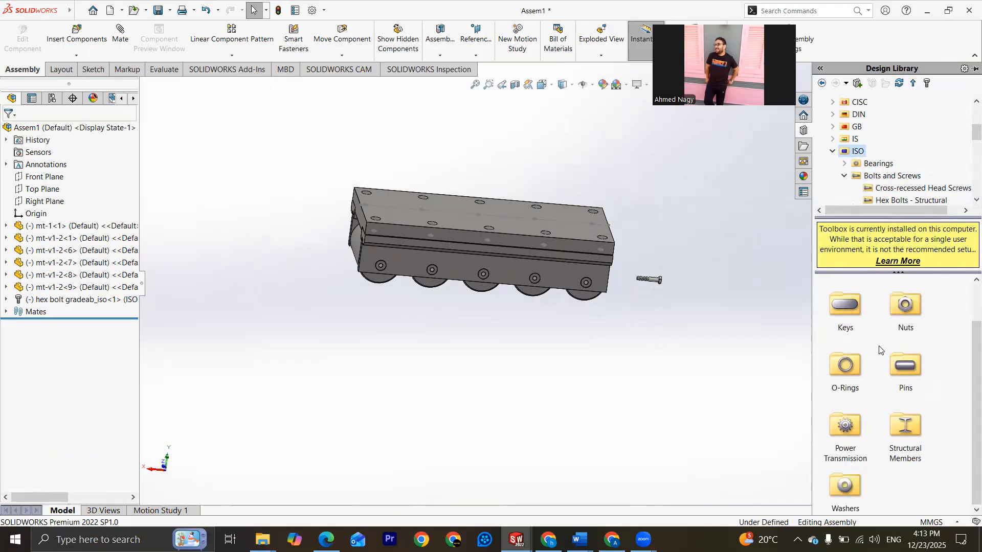
{"action": "double_click", "coordinate": [847, 485]}
{"action": "double_click", "coordinate": [849, 309]}
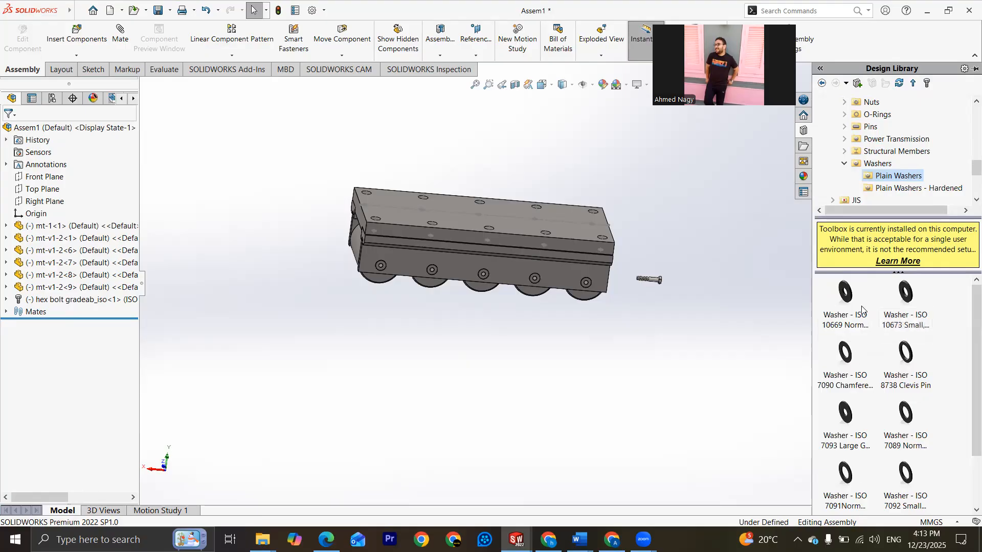
Step: Insert one ISO 7093 large grade plain washer beside the assembly and set its size to M10
{"action": "left_click_drag", "start_coordinate": [844, 416], "coordinate": [718, 267]}
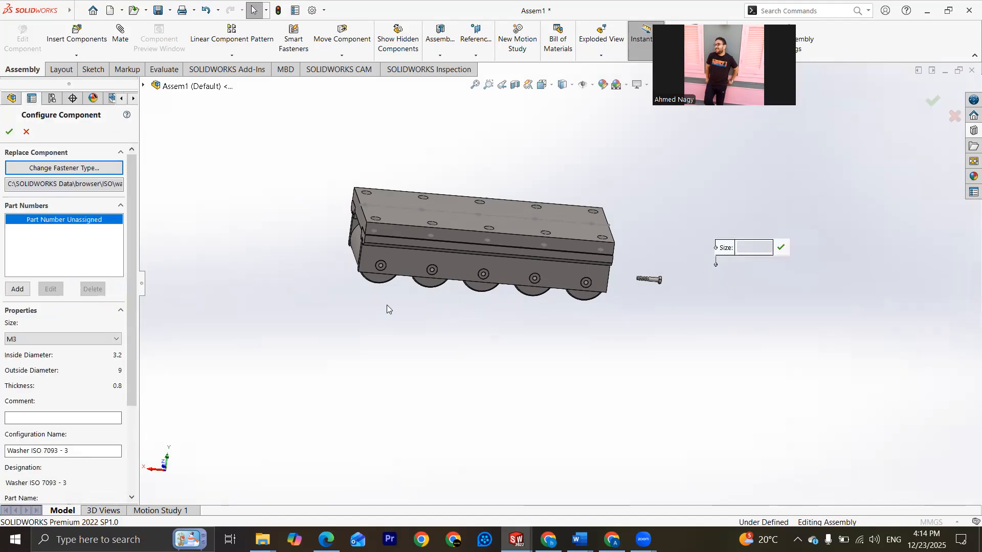
{"action": "left_click", "coordinate": [36, 339]}
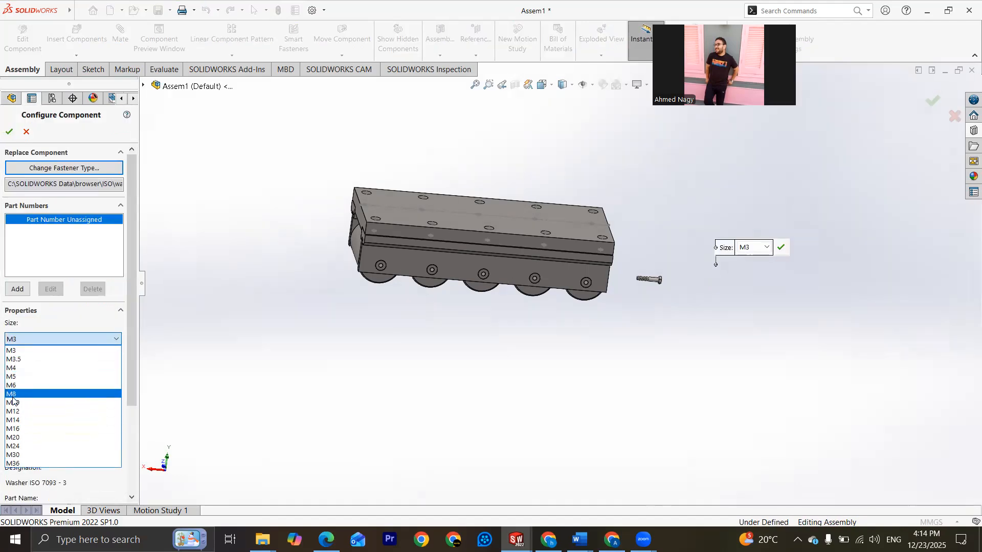
{"action": "left_click", "coordinate": [12, 396]}
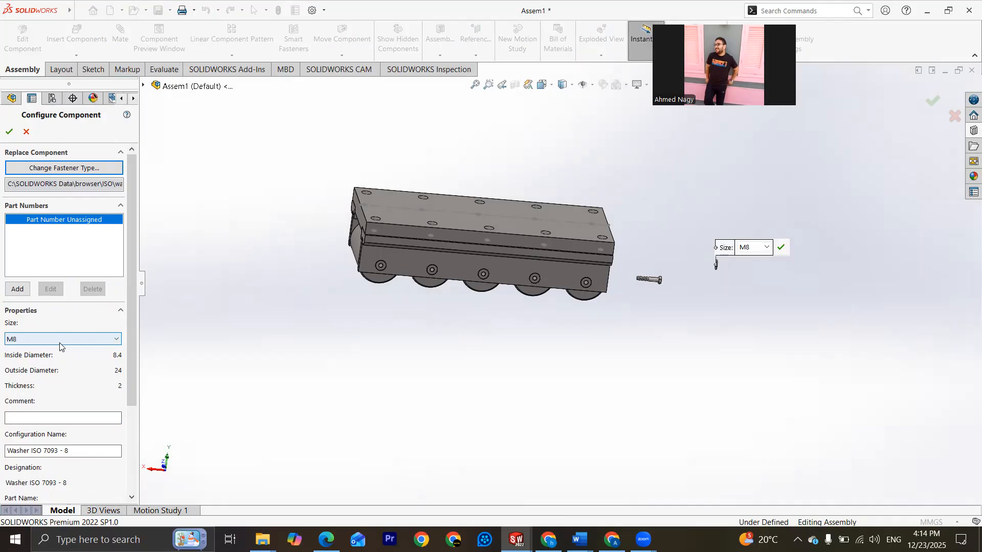
{"action": "left_click", "coordinate": [60, 339]}
{"action": "left_click", "coordinate": [41, 397]}
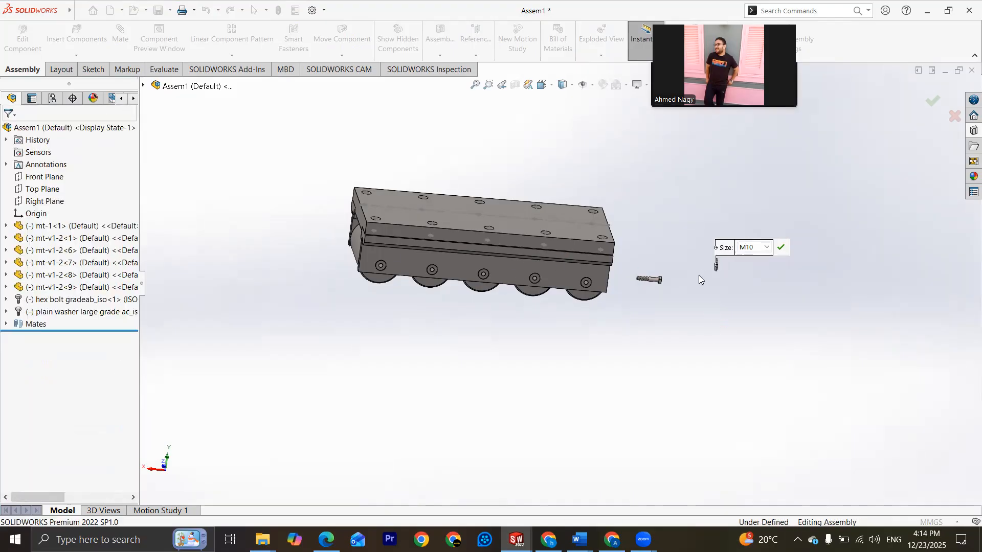
{"action": "scroll", "coordinate": [588, 307], "scroll_direction": "down", "scroll_amount": 6}
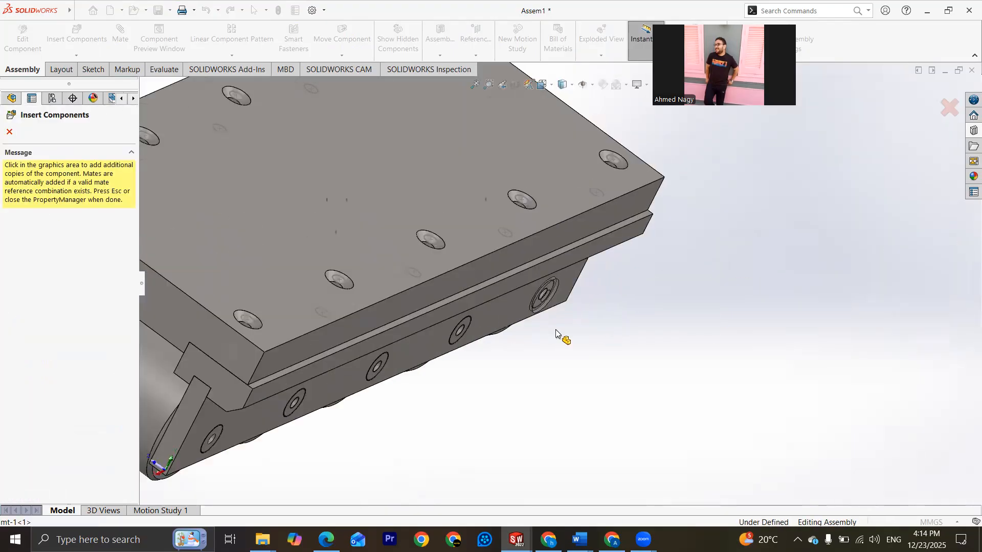
{"action": "left_click", "coordinate": [9, 132]}
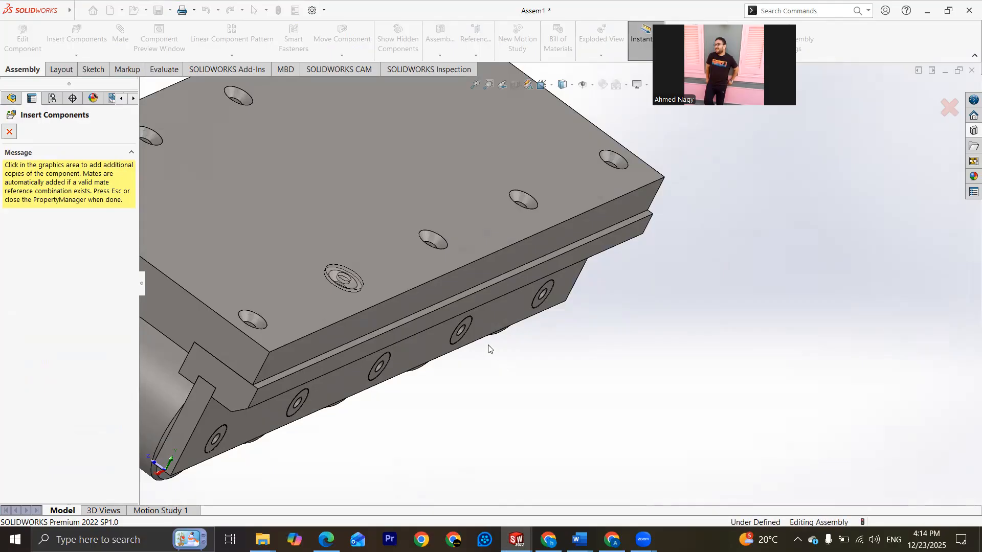
{"action": "scroll", "coordinate": [511, 353], "scroll_direction": "up", "scroll_amount": 6}
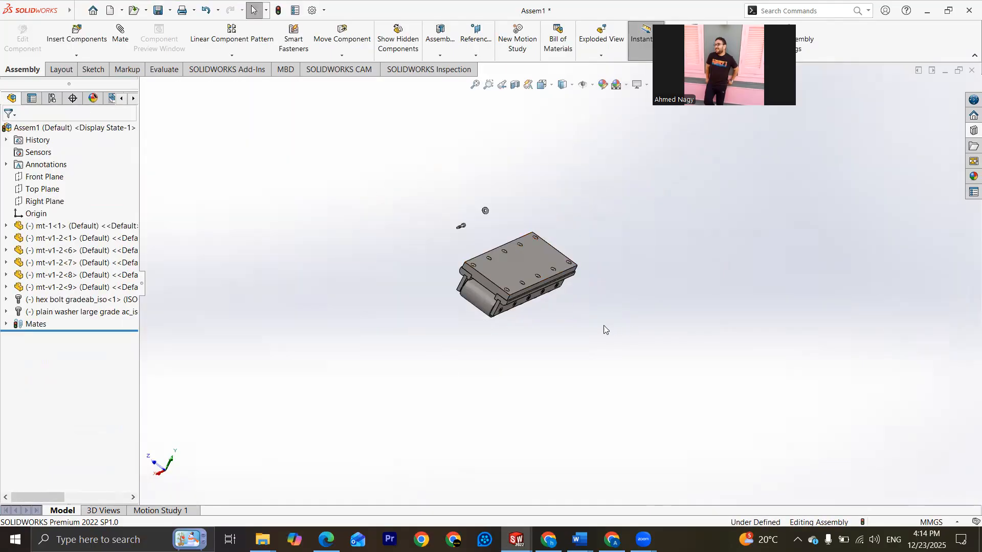
{"action": "scroll", "coordinate": [475, 230], "scroll_direction": "down", "scroll_amount": 10}
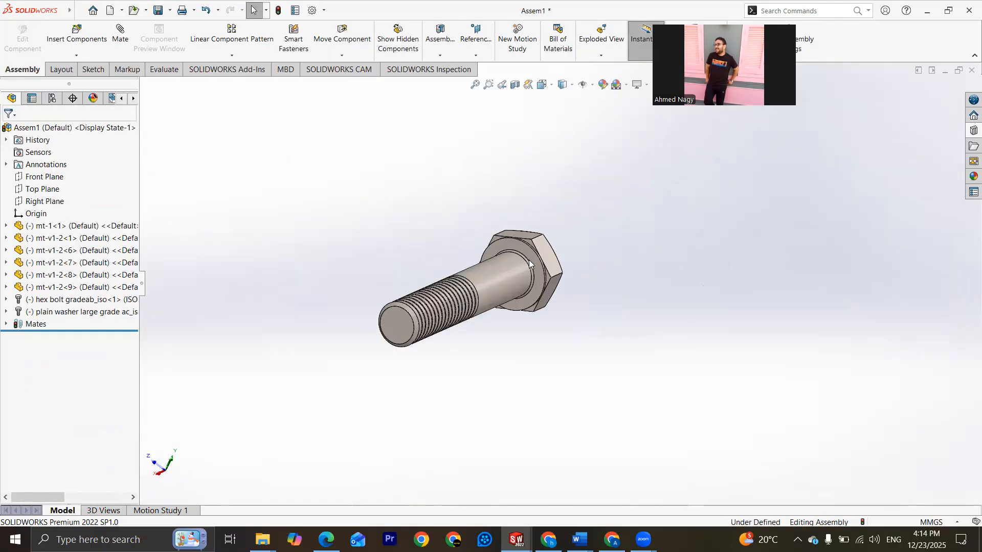
{"action": "left_click", "coordinate": [530, 250]}
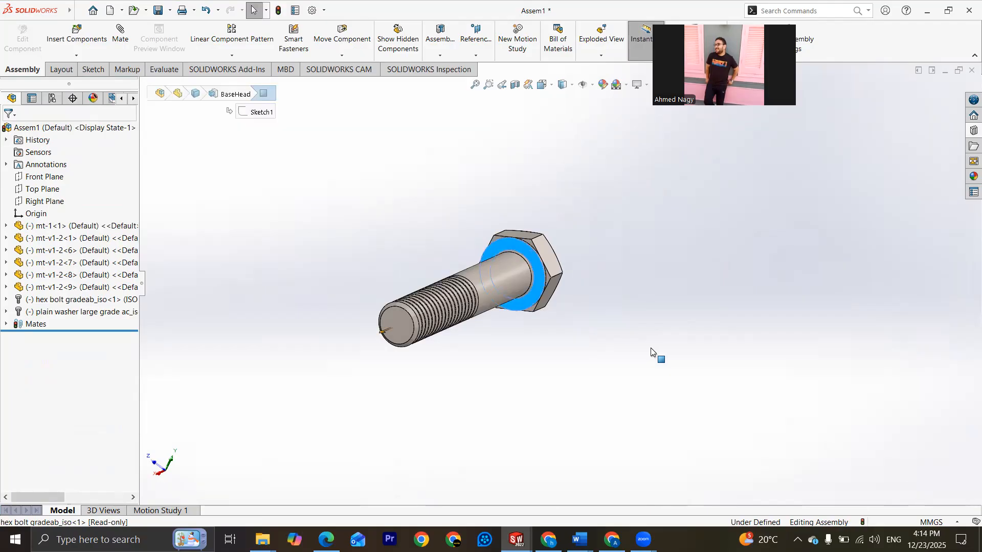
{"action": "scroll", "coordinate": [651, 348], "scroll_direction": "up", "scroll_amount": 12}
{"action": "scroll", "coordinate": [717, 384], "scroll_direction": "down", "scroll_amount": 3}
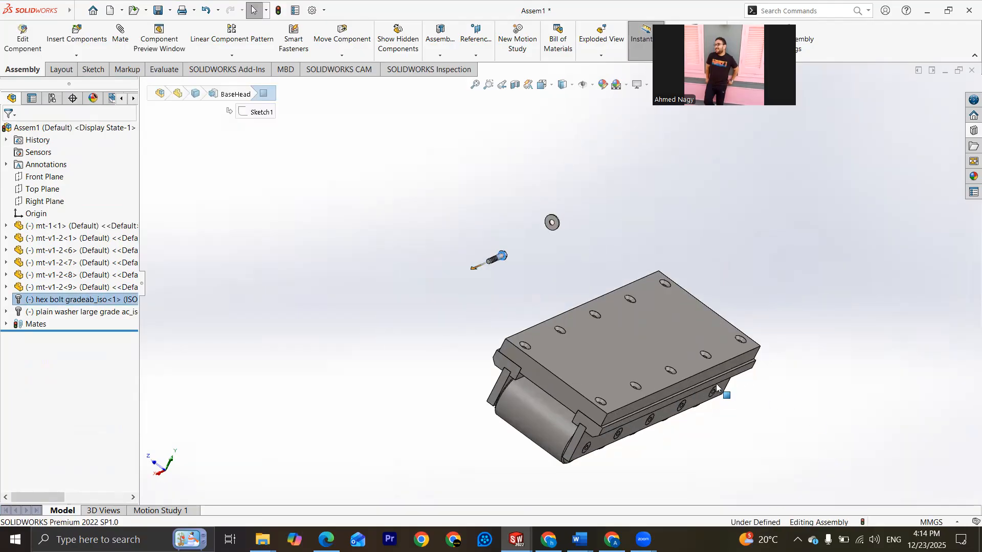
{"action": "middle_click_drag", "start_coordinate": [675, 357], "coordinate": [678, 368]}
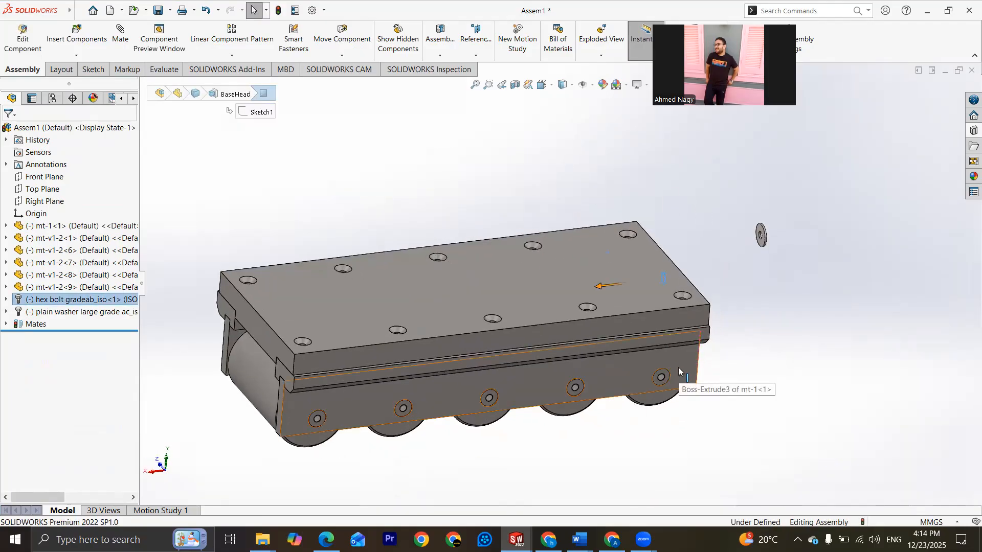
{"action": "left_click", "coordinate": [678, 367]}
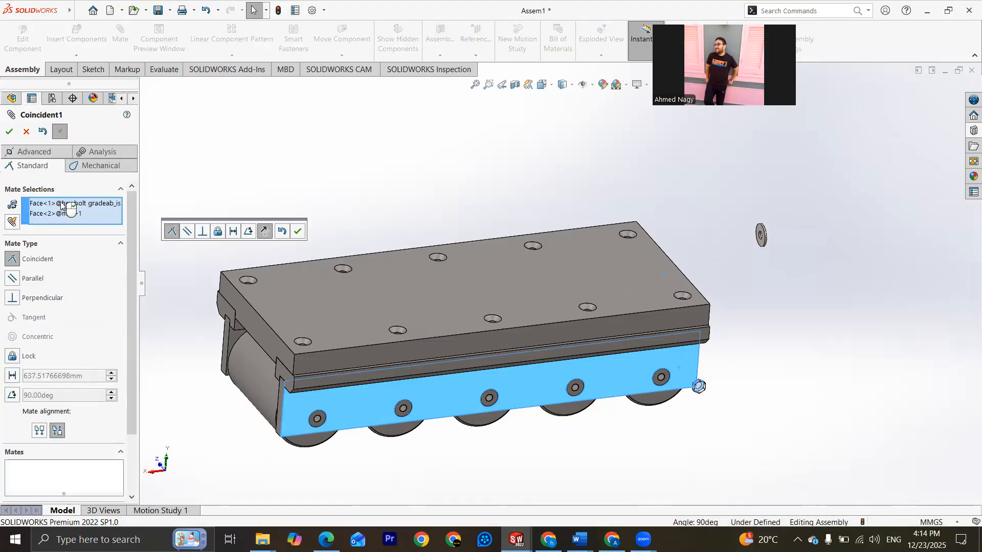
{"action": "right_click", "coordinate": [74, 214]}
{"action": "left_click", "coordinate": [97, 215]}
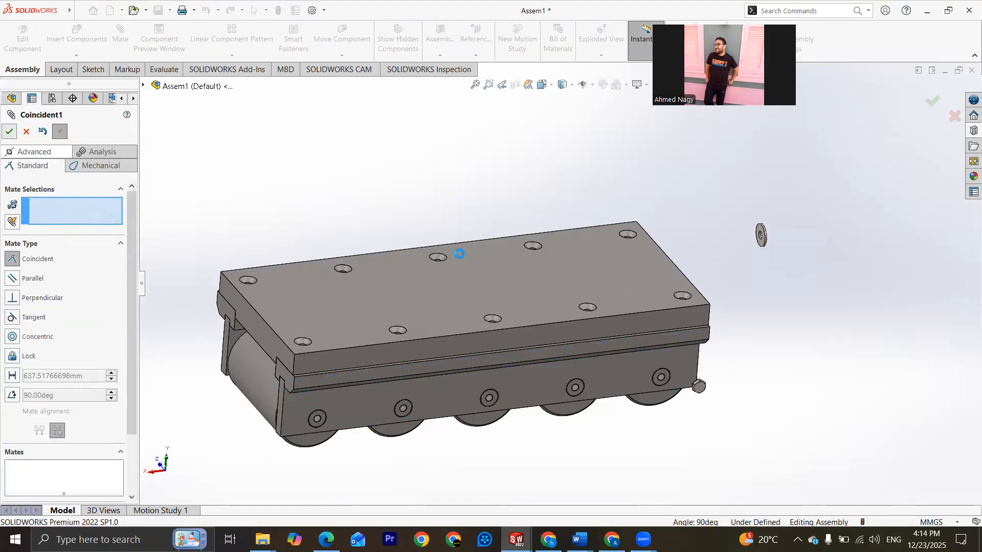
{"action": "left_click", "coordinate": [566, 269]}
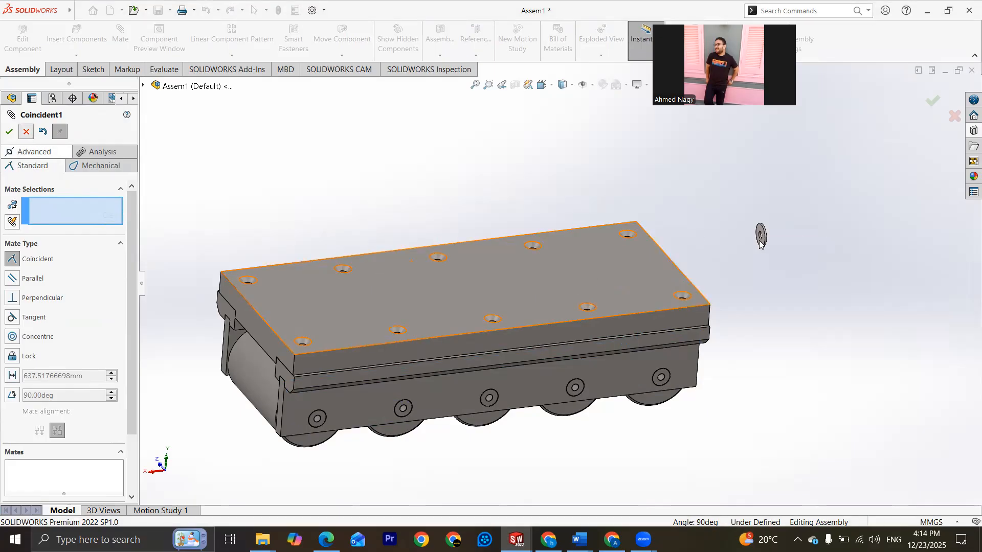
{"action": "key", "text": "Escape"}
Step: Add a coincident mate between the plain washer's flat face and the outer face of the mt-1 side plate
{"action": "scroll", "coordinate": [762, 251], "scroll_direction": "down", "scroll_amount": 3}
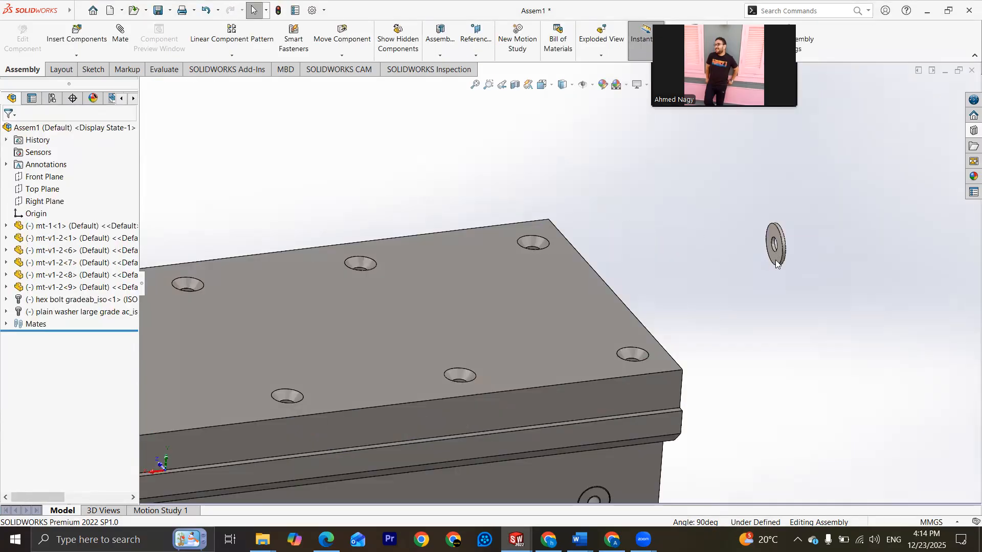
{"action": "scroll", "coordinate": [776, 264], "scroll_direction": "down", "scroll_amount": 2}
{"action": "left_click", "coordinate": [761, 270]}
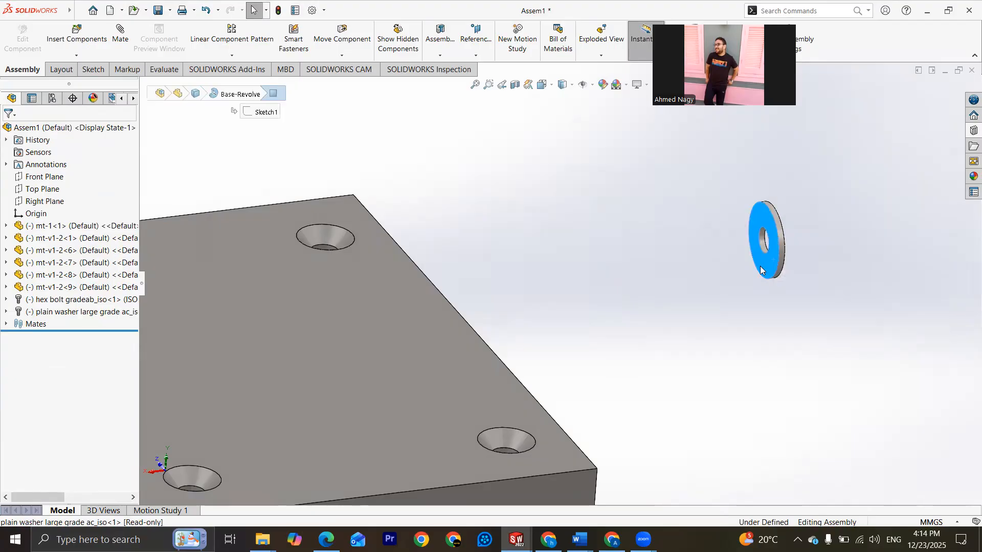
{"action": "key", "text": "f"}
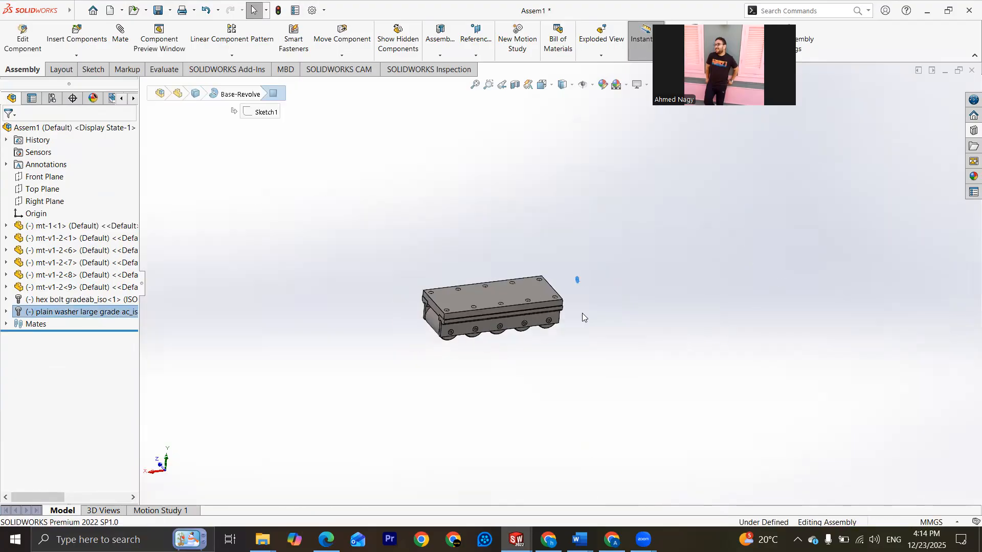
{"action": "scroll", "coordinate": [582, 313], "scroll_direction": "down", "scroll_amount": 5}
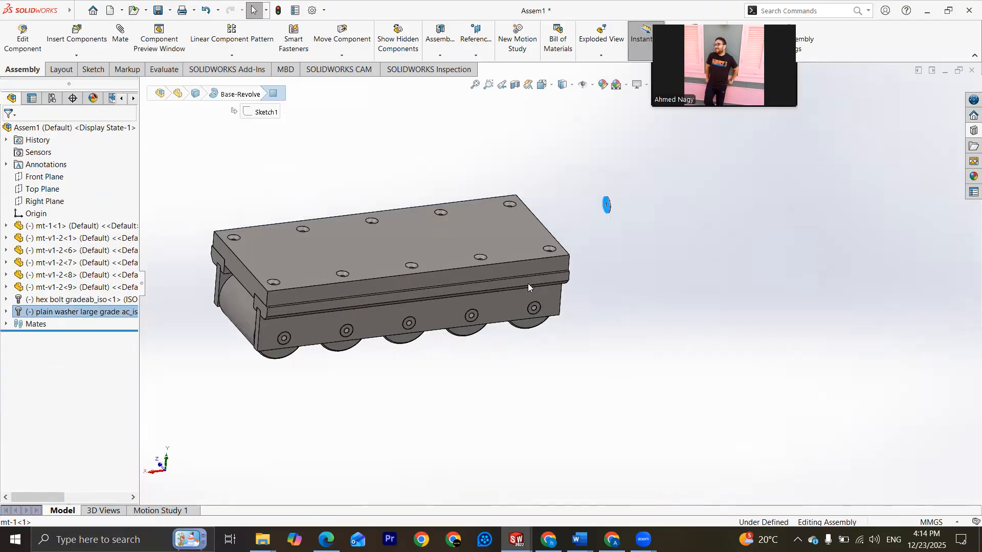
{"action": "left_click", "coordinate": [528, 285], "text": "ctrl"}
{"action": "left_click", "coordinate": [123, 34]}
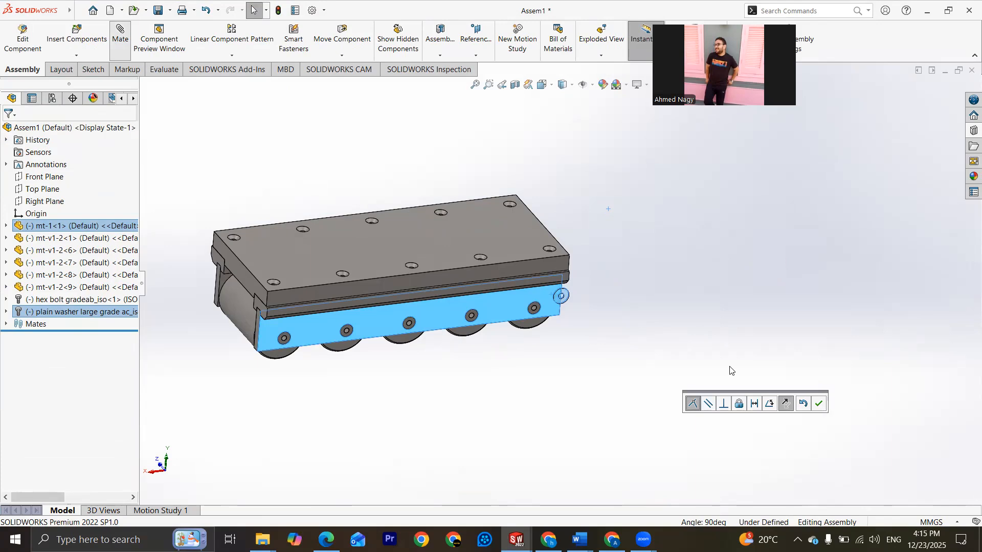
{"action": "left_click", "coordinate": [820, 404]}
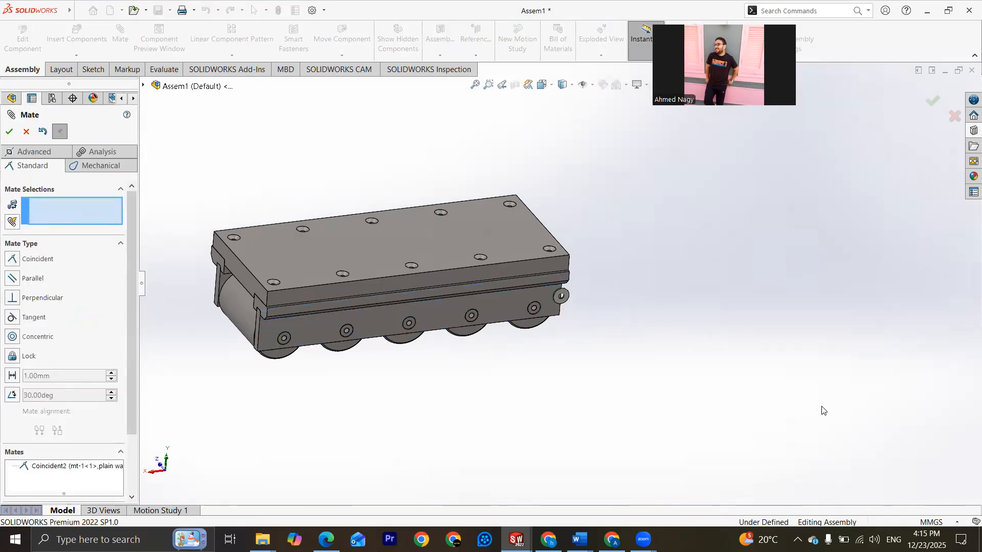
Step: Add a concentric mate between the plain washer's hole and the bolt hole of the end roller mt-v1-2<9>
{"action": "scroll", "coordinate": [577, 300], "scroll_direction": "down", "scroll_amount": 6}
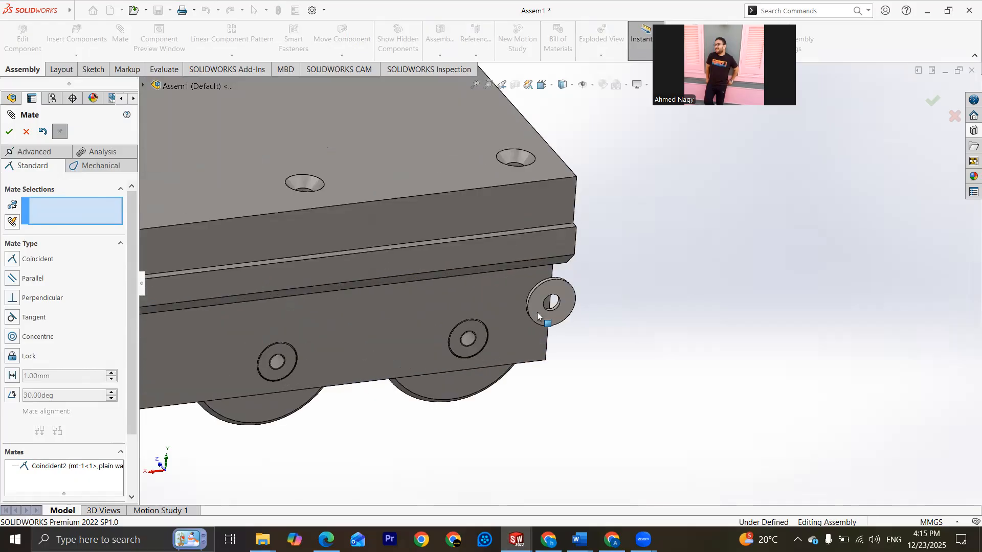
{"action": "scroll", "coordinate": [601, 289], "scroll_direction": "down", "scroll_amount": 4}
{"action": "left_click", "coordinate": [628, 275]}
{"action": "scroll", "coordinate": [627, 291], "scroll_direction": "up", "scroll_amount": 6}
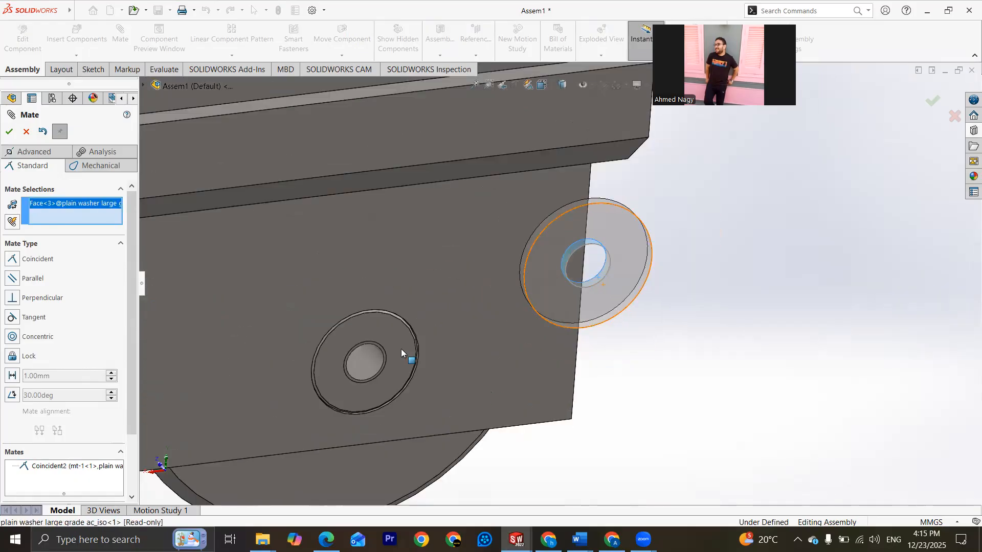
{"action": "scroll", "coordinate": [437, 347], "scroll_direction": "down", "scroll_amount": 3}
{"action": "left_click", "coordinate": [547, 295]}
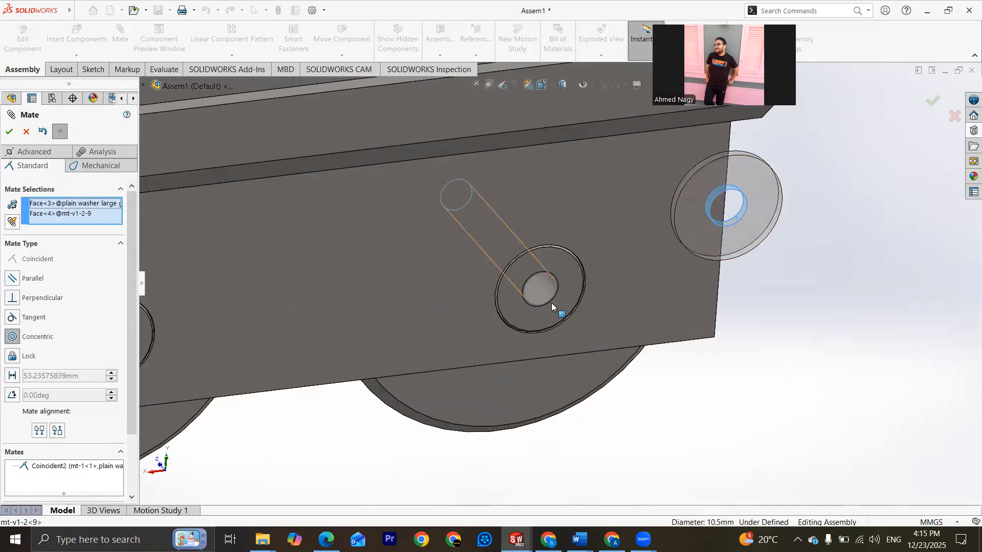
{"action": "left_click", "coordinate": [9, 132]}
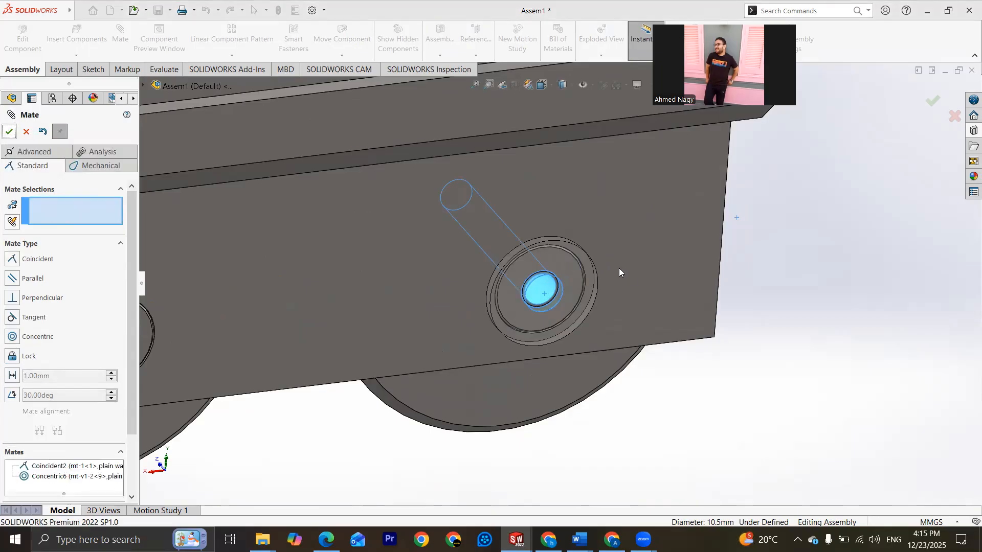
{"action": "scroll", "coordinate": [640, 289], "scroll_direction": "up", "scroll_amount": 10}
{"action": "middle_click_drag", "start_coordinate": [429, 285], "coordinate": [545, 284]}
{"action": "scroll", "coordinate": [634, 280], "scroll_direction": "down", "scroll_amount": 3}
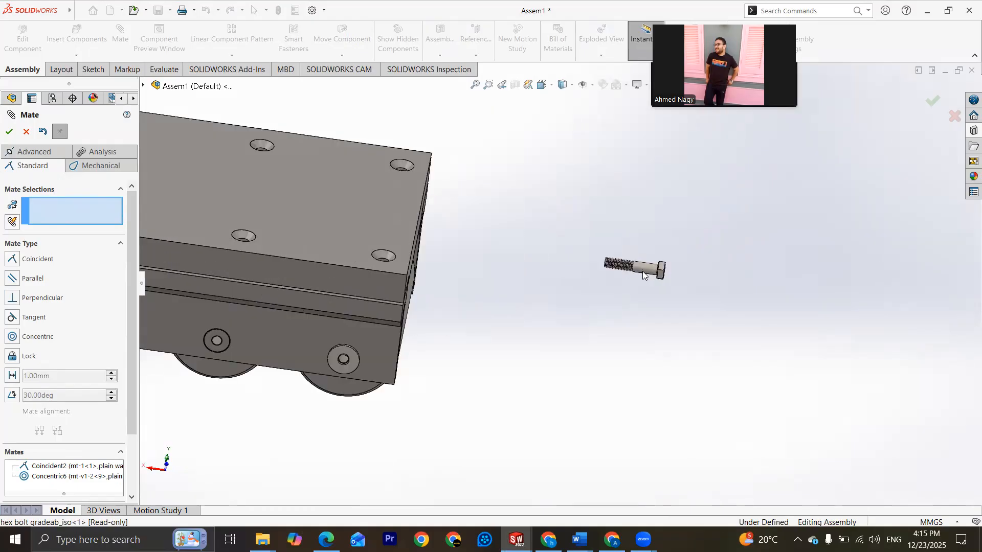
{"action": "left_click", "coordinate": [643, 278]}
{"action": "scroll", "coordinate": [621, 300], "scroll_direction": "up", "scroll_amount": 4}
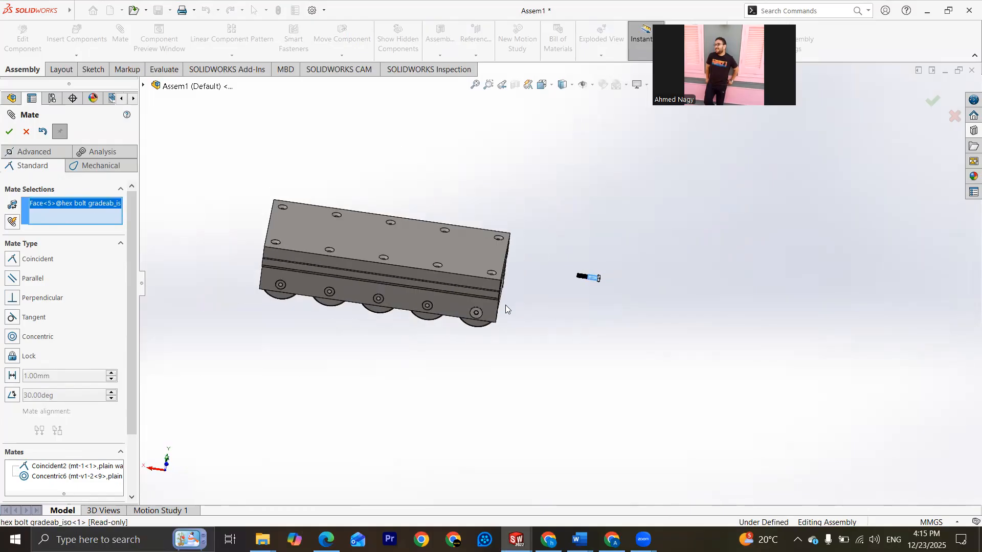
{"action": "scroll", "coordinate": [464, 269], "scroll_direction": "down", "scroll_amount": 6}
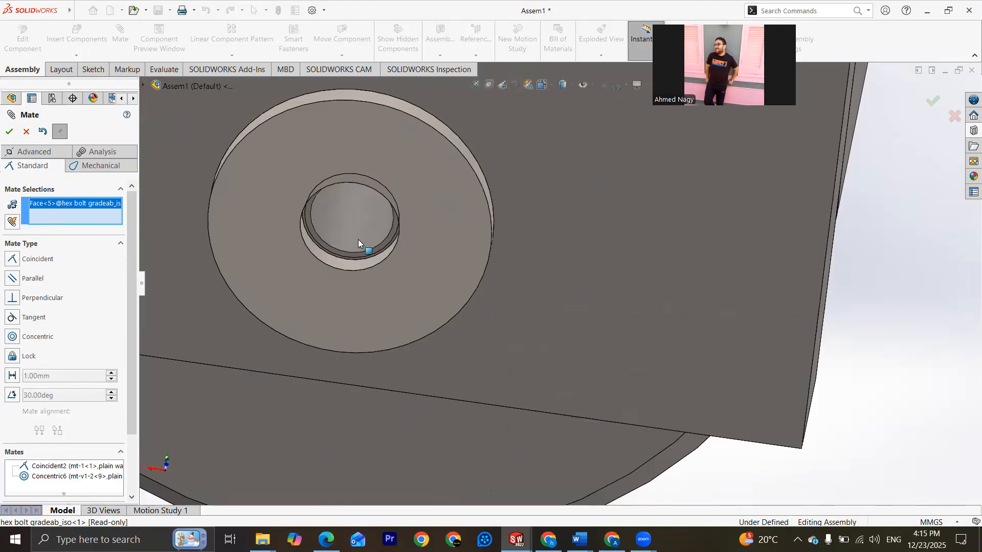
{"action": "left_click", "coordinate": [403, 247]}
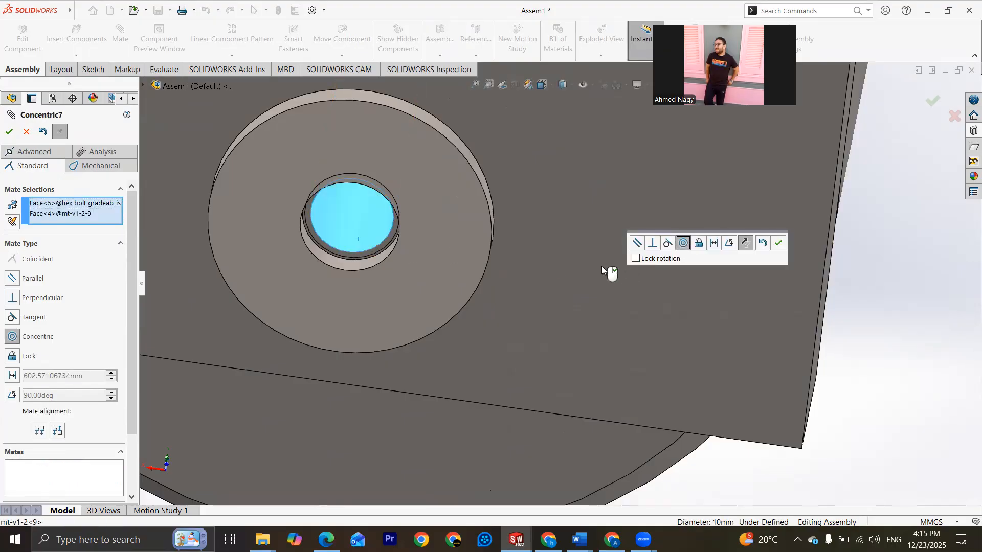
{"action": "scroll", "coordinate": [532, 244], "scroll_direction": "up", "scroll_amount": 8}
{"action": "middle_click_drag", "start_coordinate": [421, 235], "coordinate": [543, 255]}
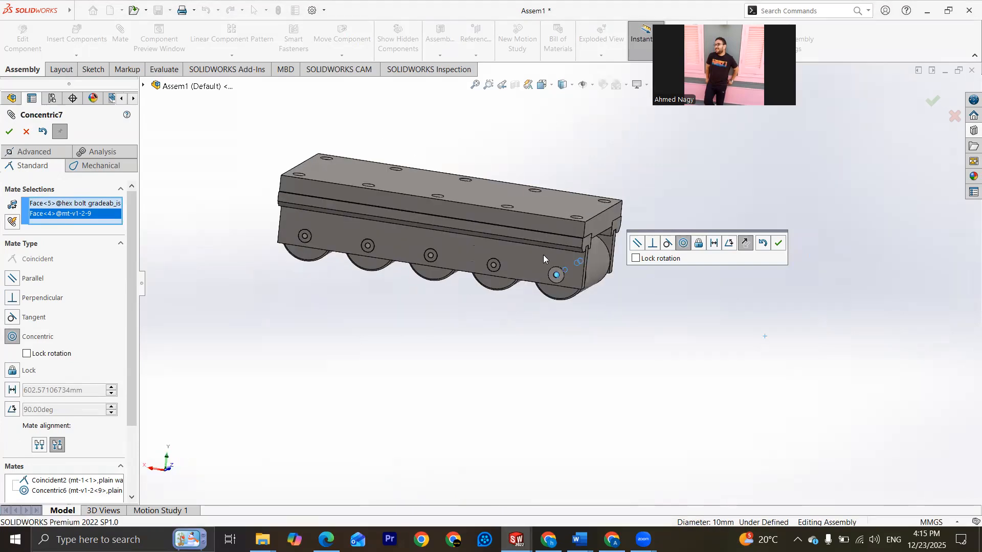
{"action": "scroll", "coordinate": [548, 258], "scroll_direction": "up", "scroll_amount": 4}
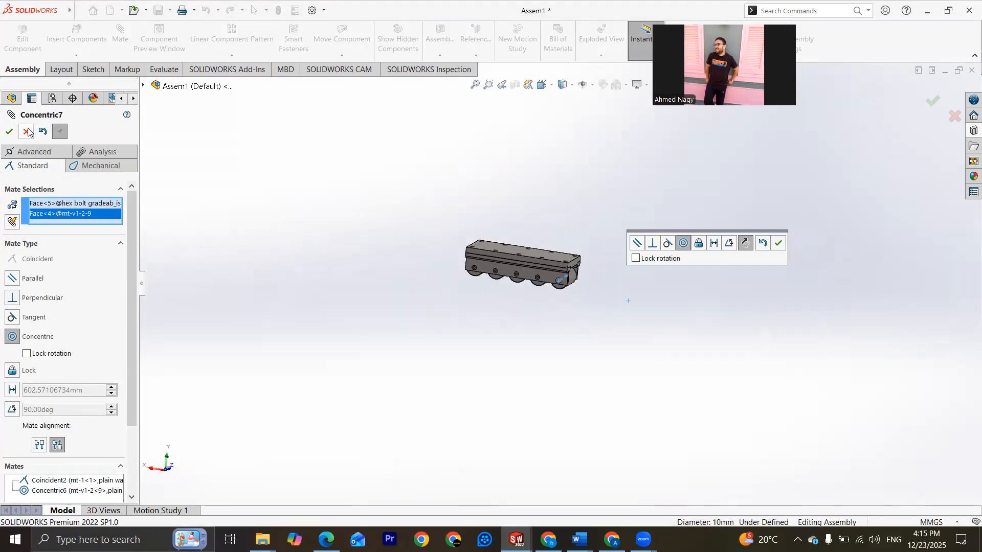
{"action": "scroll", "coordinate": [434, 234], "scroll_direction": "down", "scroll_amount": 10}
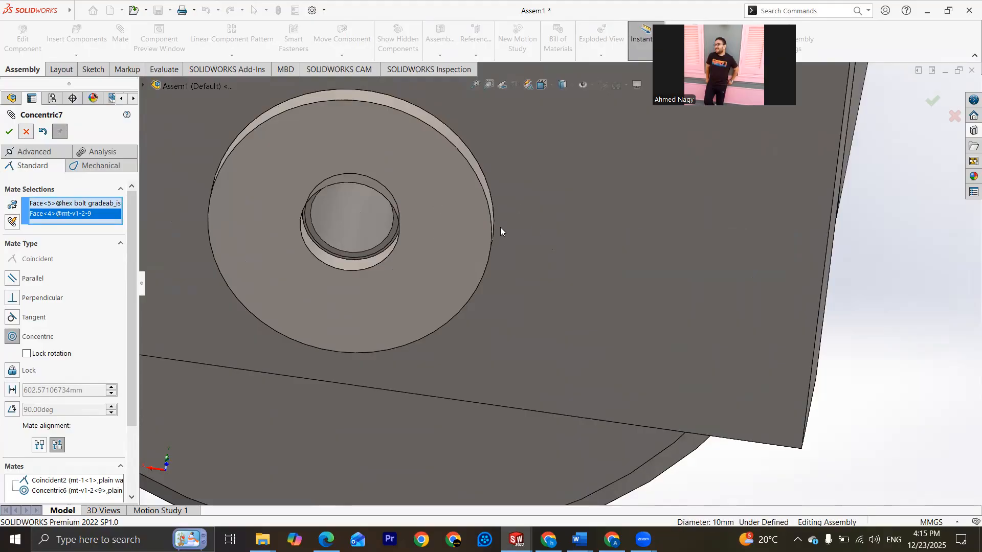
{"action": "key", "text": "Return"}
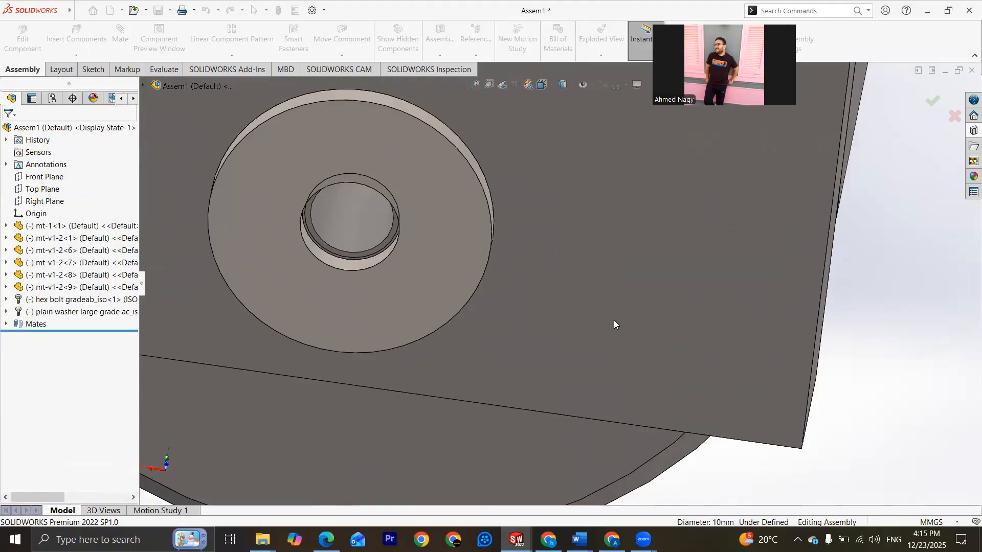
Step: Add a coincident mate between the underside of the hex bolt's head and the plain washer's outer face
{"action": "key", "text": "f"}
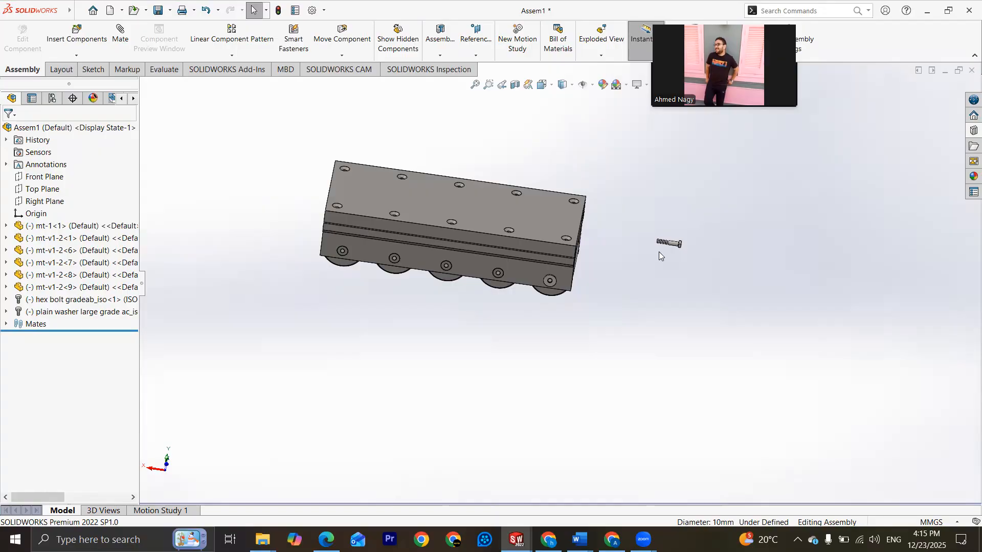
{"action": "scroll", "coordinate": [665, 248], "scroll_direction": "down", "scroll_amount": 8}
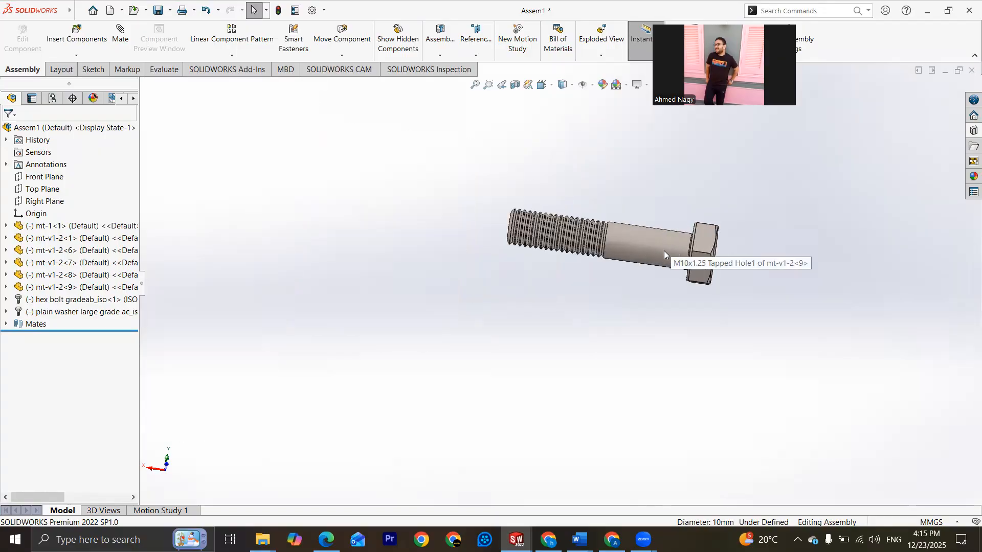
{"action": "scroll", "coordinate": [694, 275], "scroll_direction": "down", "scroll_amount": 3}
{"action": "middle_click_drag", "start_coordinate": [696, 277], "coordinate": [686, 215]}
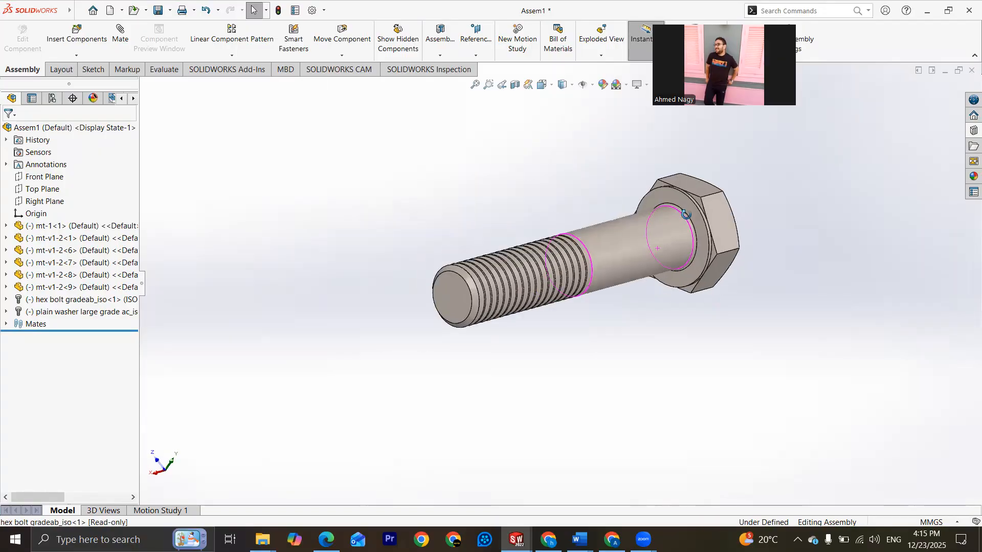
{"action": "left_click", "coordinate": [611, 267]}
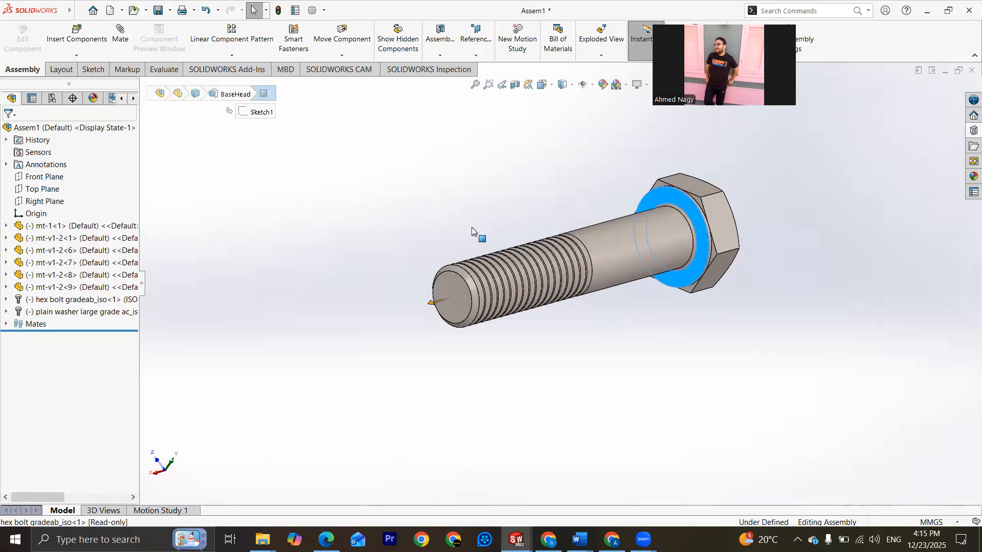
{"action": "scroll", "coordinate": [594, 322], "scroll_direction": "up", "scroll_amount": 10}
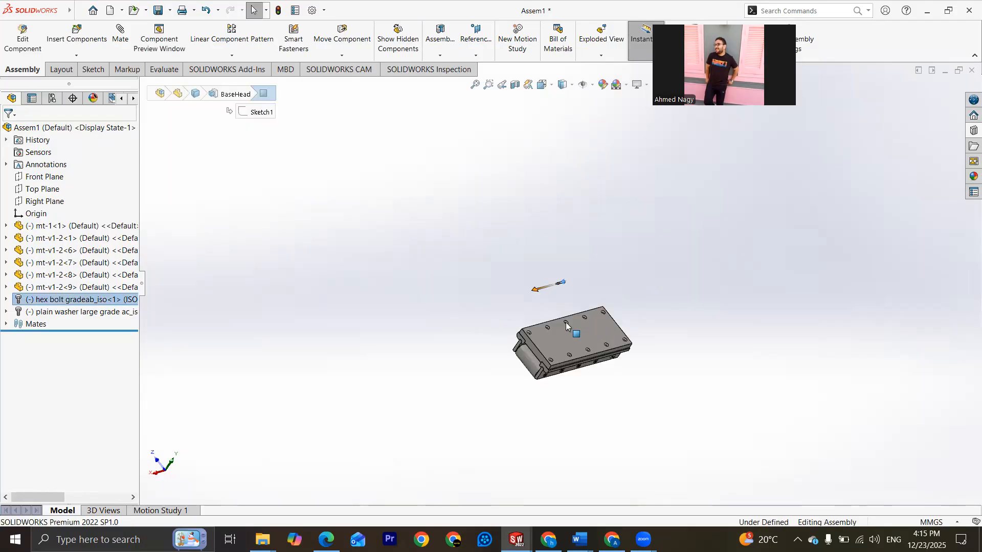
{"action": "scroll", "coordinate": [608, 341], "scroll_direction": "down", "scroll_amount": 10}
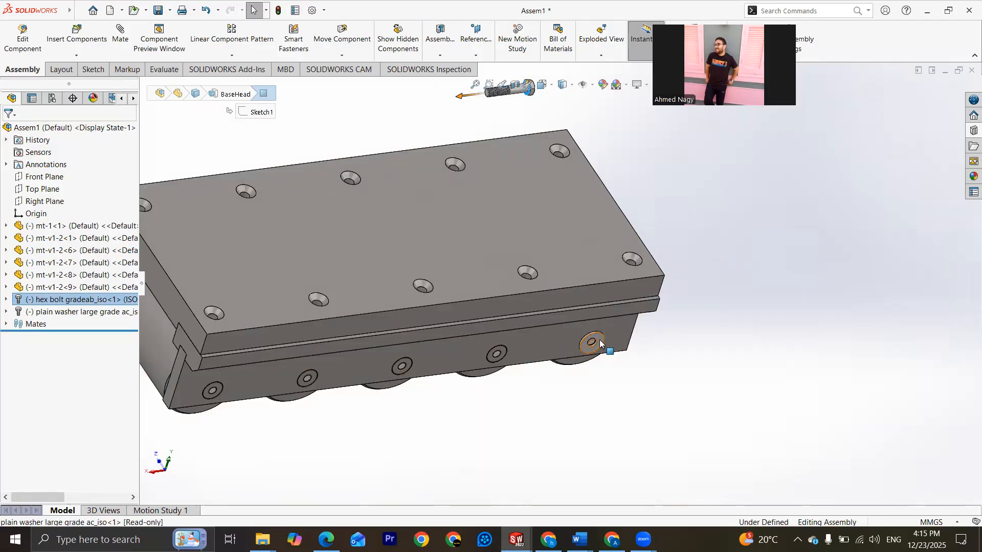
{"action": "left_click", "coordinate": [558, 332]}
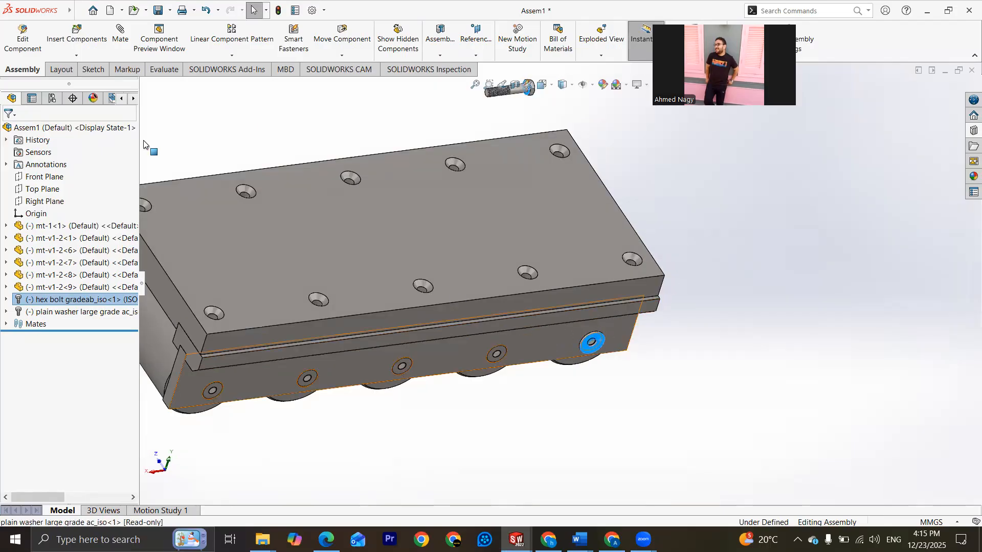
{"action": "left_click", "coordinate": [121, 35]}
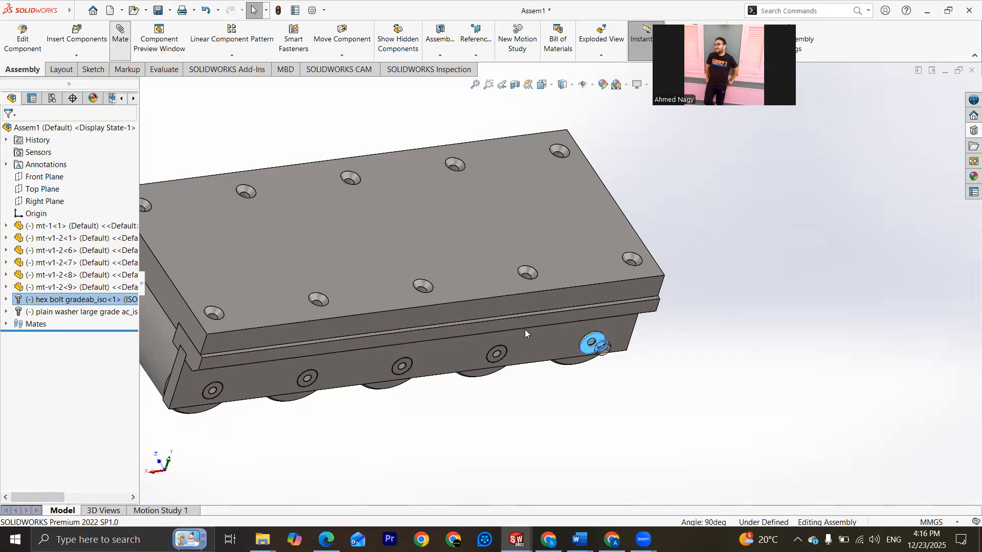
{"action": "left_click", "coordinate": [578, 331]}
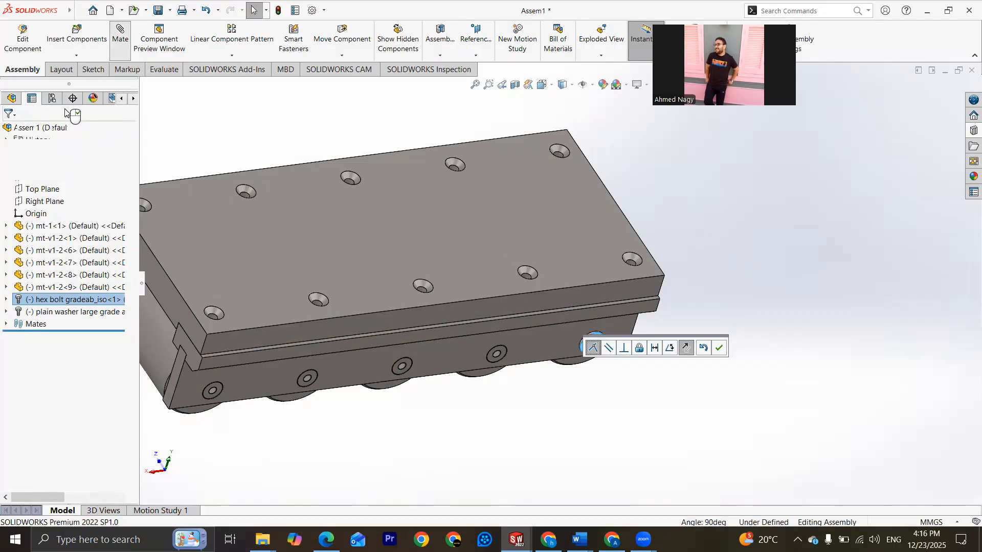
{"action": "left_click", "coordinate": [11, 132]}
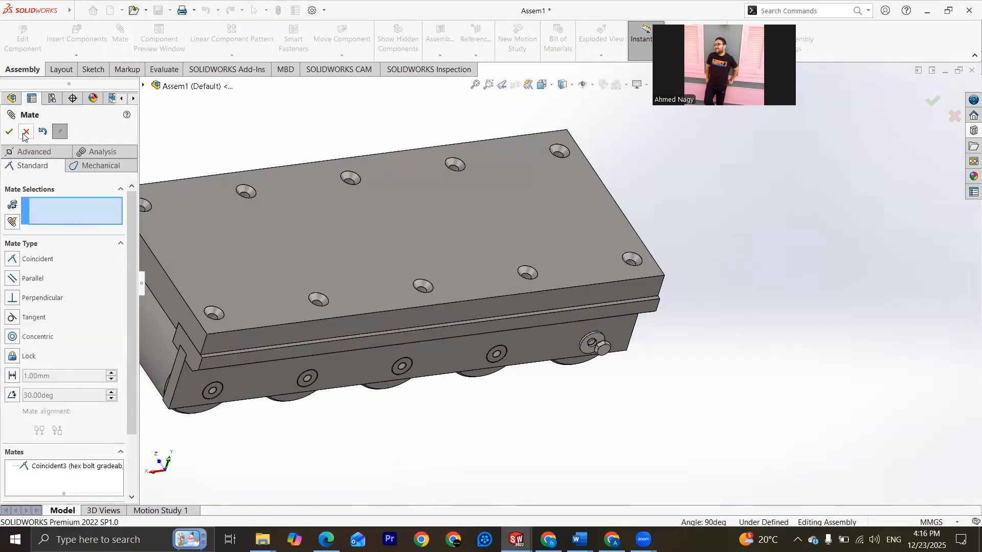
Step: Add a concentric mate between the round collar under the hex bolt's head and the washer's hole, and finish mating
{"action": "scroll", "coordinate": [603, 309], "scroll_direction": "down", "scroll_amount": 10}
{"action": "middle_click_drag", "start_coordinate": [645, 336], "coordinate": [658, 255]}
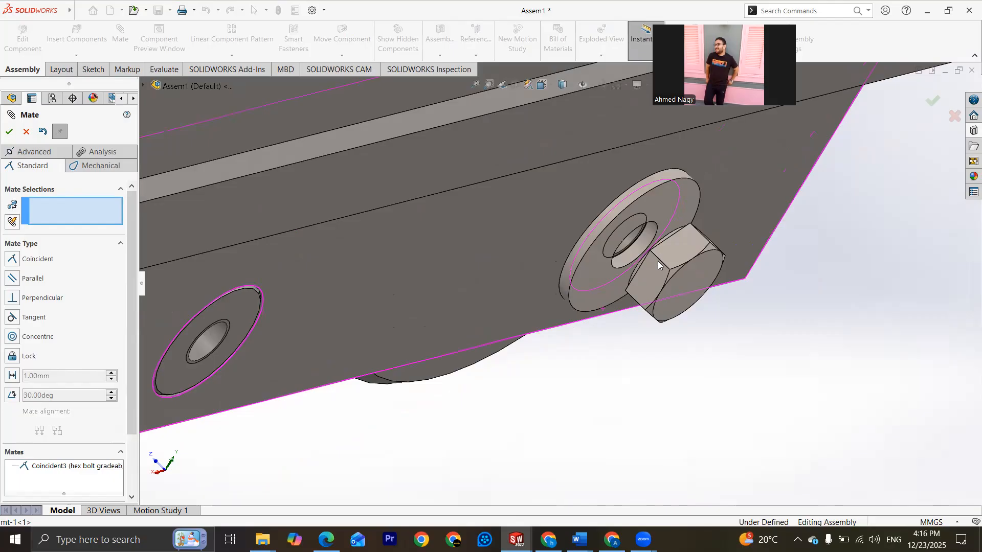
{"action": "scroll", "coordinate": [658, 261], "scroll_direction": "down", "scroll_amount": 3}
{"action": "left_click", "coordinate": [652, 152]}
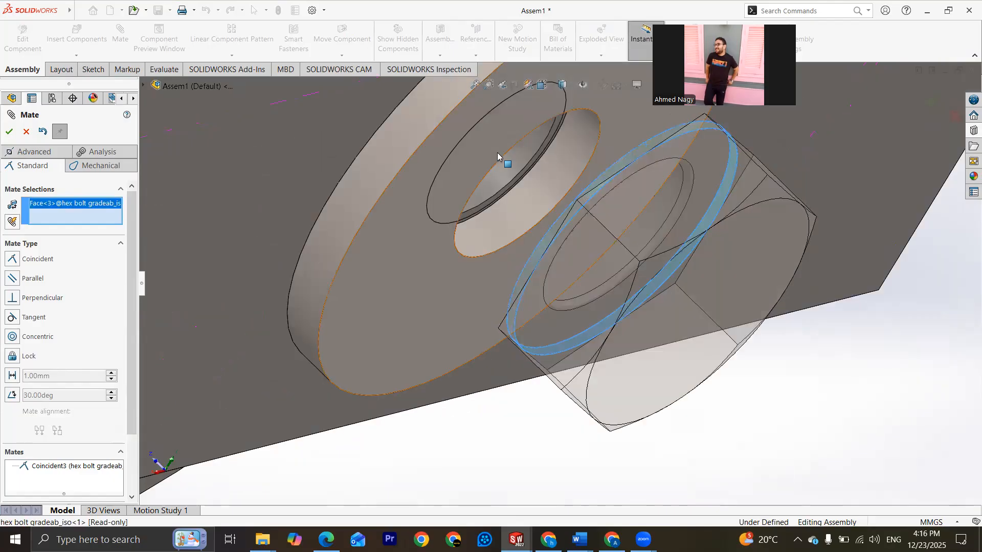
{"action": "left_click", "coordinate": [559, 163]}
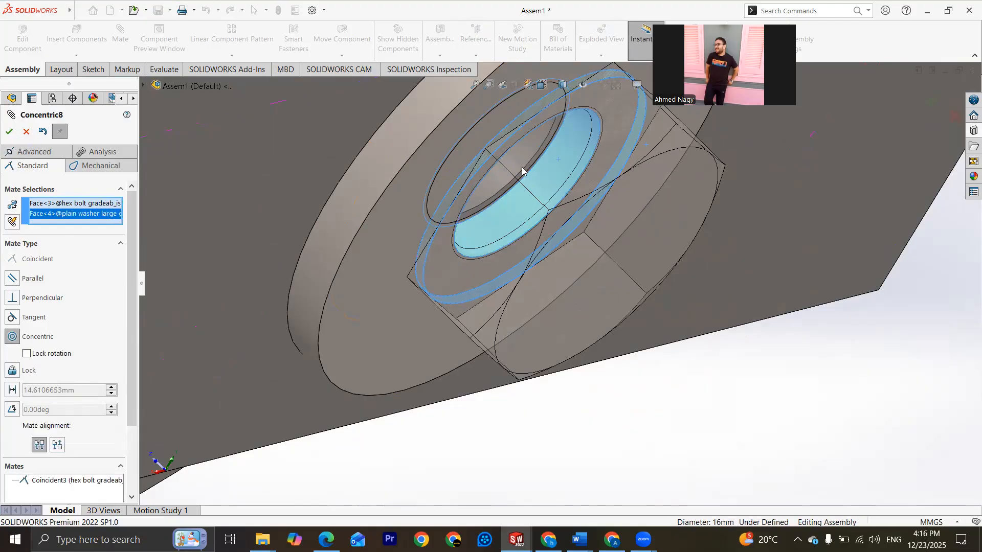
{"action": "left_click", "coordinate": [9, 132]}
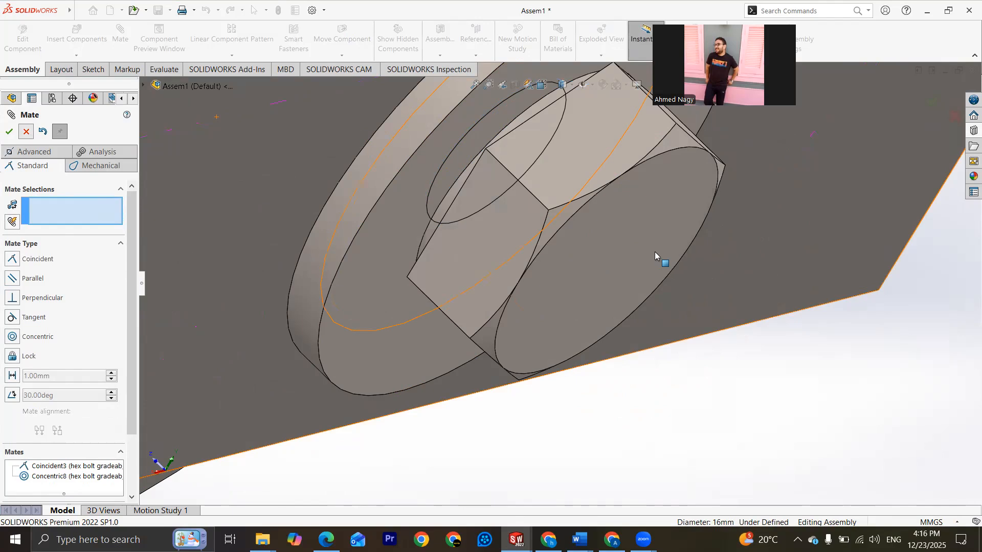
{"action": "key", "text": "Escape"}
{"action": "scroll", "coordinate": [615, 286], "scroll_direction": "up", "scroll_amount": 5}
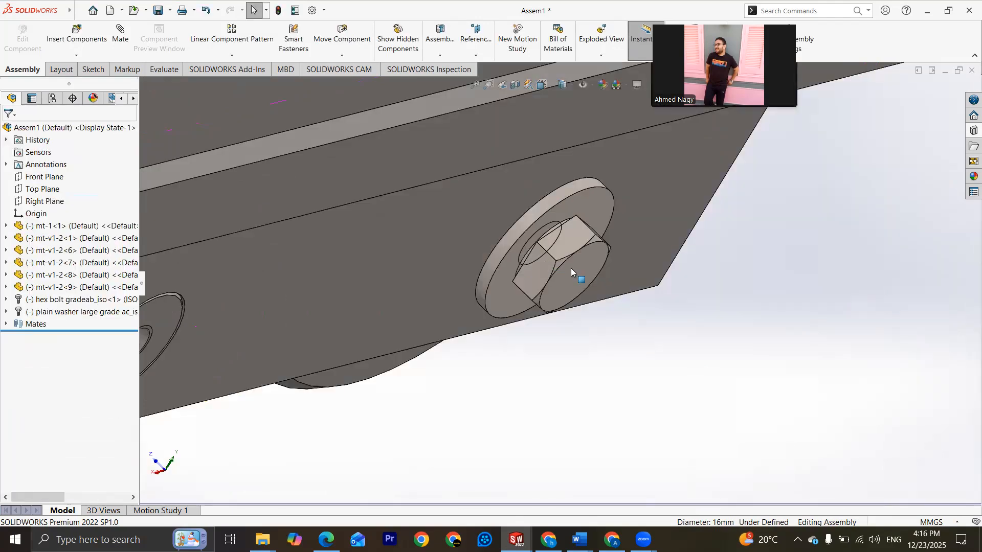
{"action": "scroll", "coordinate": [676, 324], "scroll_direction": "up", "scroll_amount": 8}
{"action": "scroll", "coordinate": [543, 266], "scroll_direction": "up", "scroll_amount": 5}
{"action": "scroll", "coordinate": [548, 273], "scroll_direction": "down", "scroll_amount": 4}
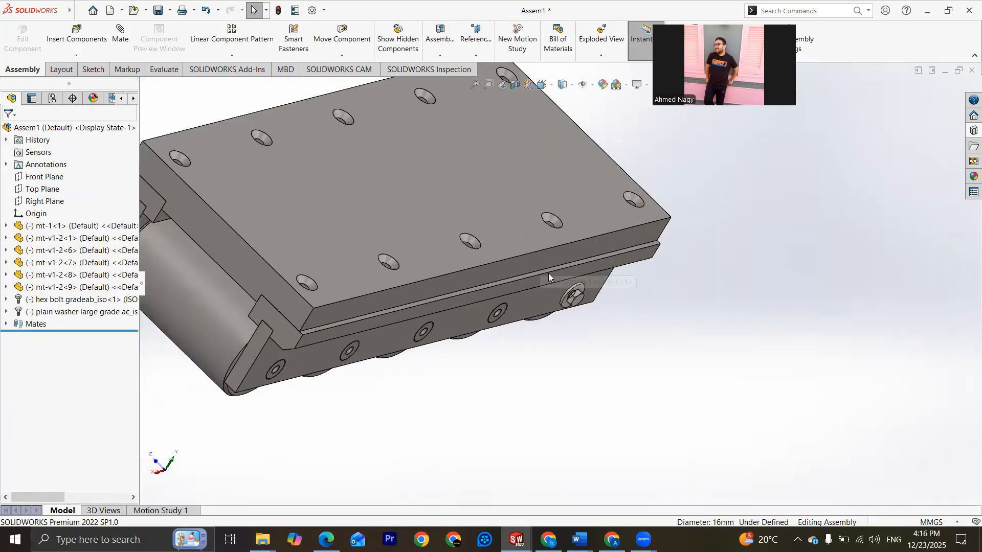
{"action": "scroll", "coordinate": [368, 222], "scroll_direction": "down", "scroll_amount": 2}
{"action": "key", "text": "ctrl+1"}
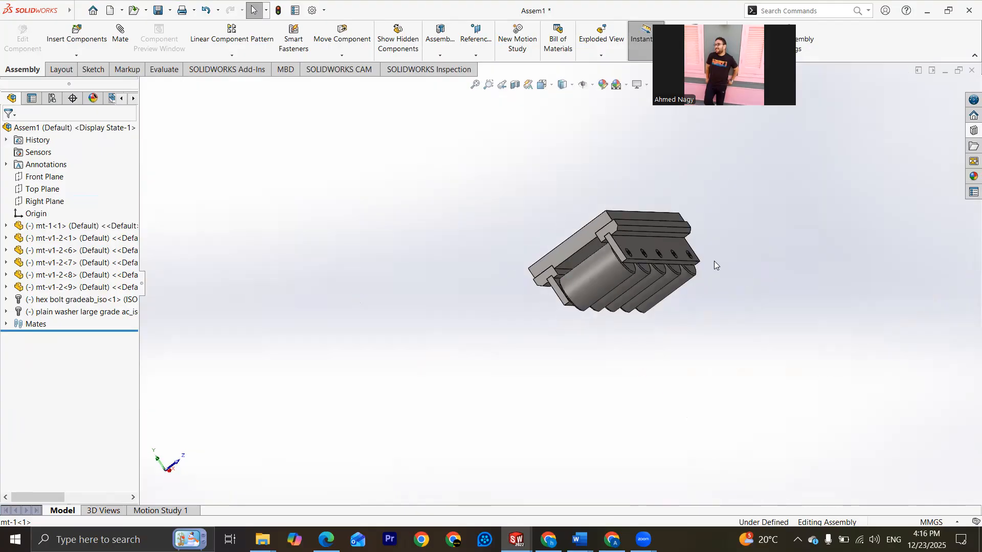
Step: Inspect the roller assembly from both sides and the end, checking the fitted hex bolt and washer and the side plates' remaining bolt holes
{"action": "scroll", "coordinate": [599, 274], "scroll_direction": "down", "scroll_amount": 4}
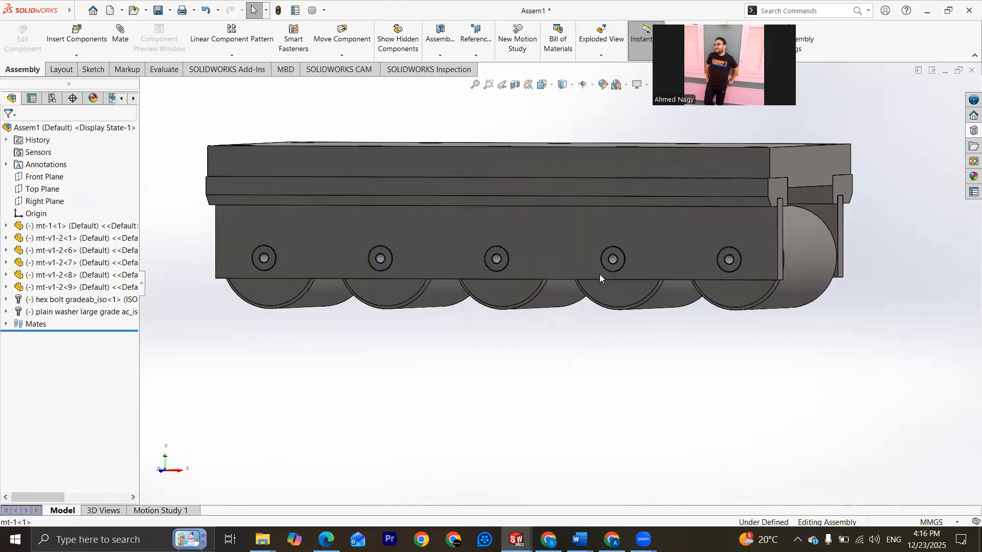
{"action": "key", "text": "ctrl+4"}
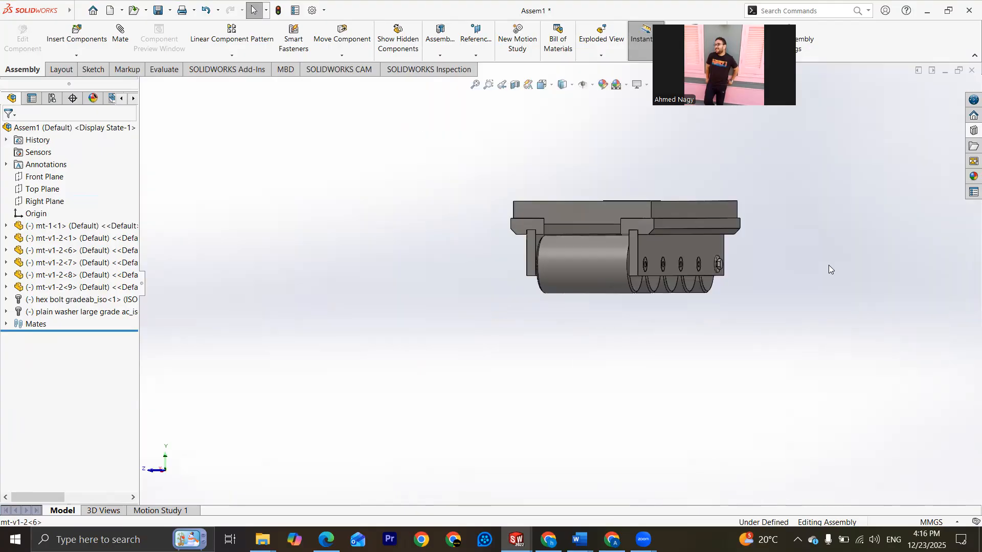
{"action": "scroll", "coordinate": [639, 256], "scroll_direction": "down", "scroll_amount": 2}
{"action": "scroll", "coordinate": [534, 306], "scroll_direction": "down", "scroll_amount": 3}
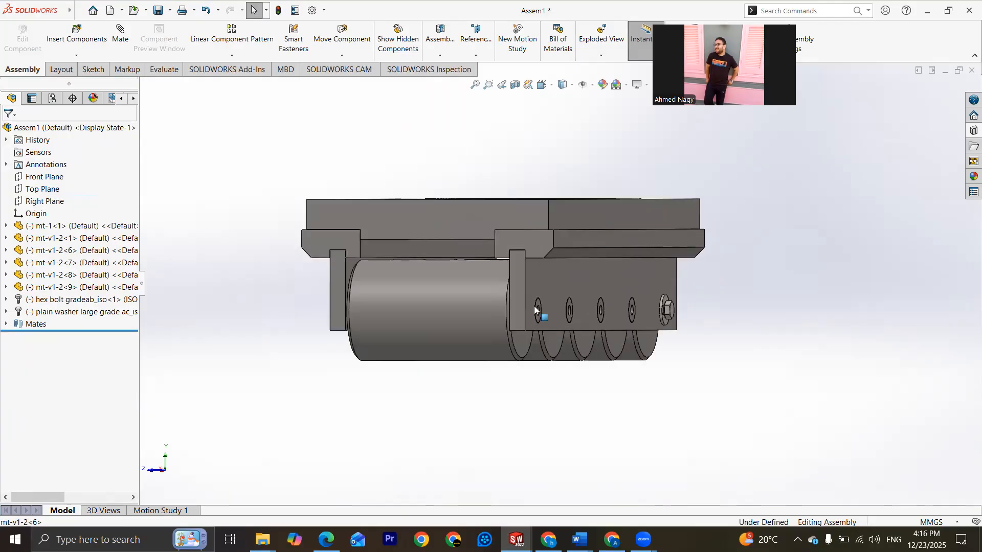
{"action": "key", "text": "ctrl+1"}
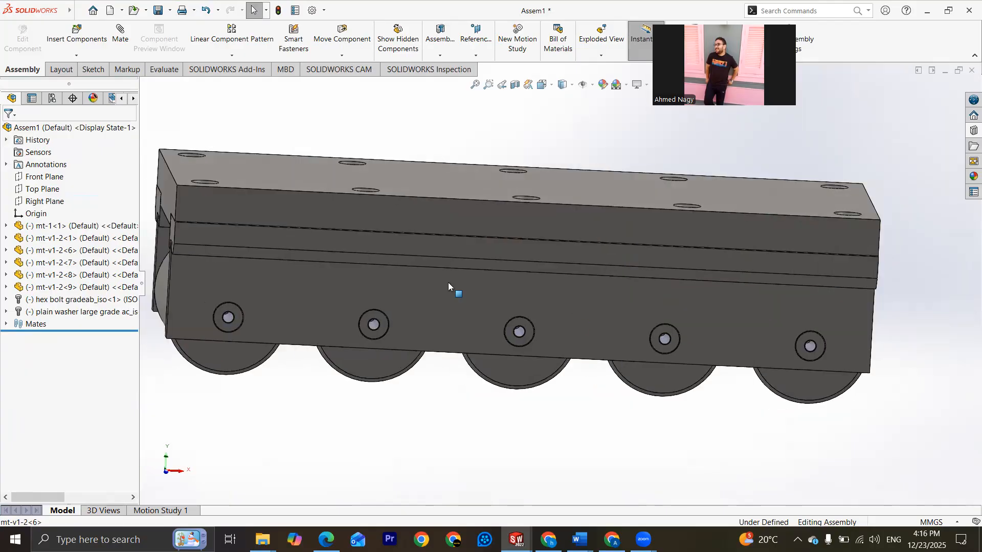
{"action": "scroll", "coordinate": [448, 285], "scroll_direction": "up", "scroll_amount": 5}
{"action": "middle_click_drag", "start_coordinate": [525, 290], "coordinate": [615, 306]}
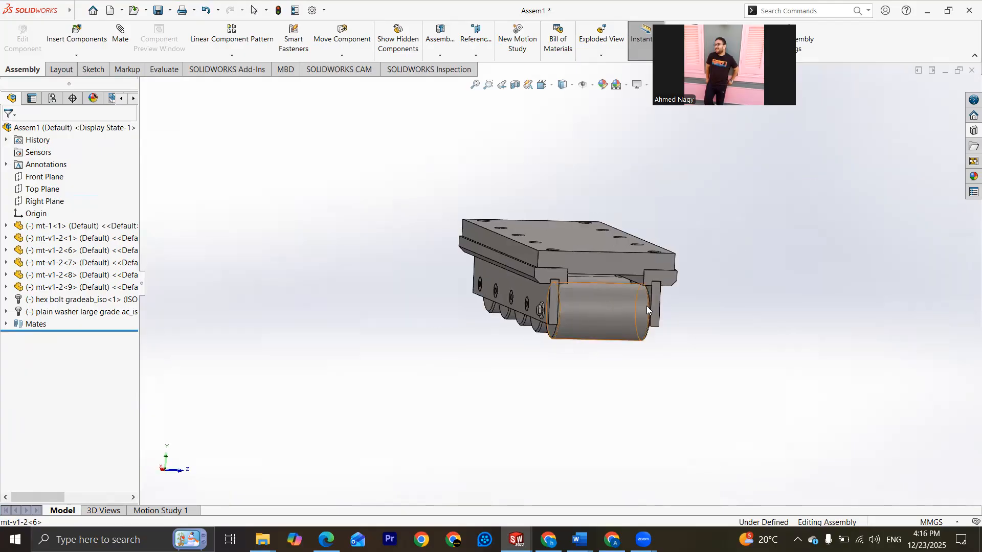
{"action": "scroll", "coordinate": [555, 295], "scroll_direction": "down", "scroll_amount": 4}
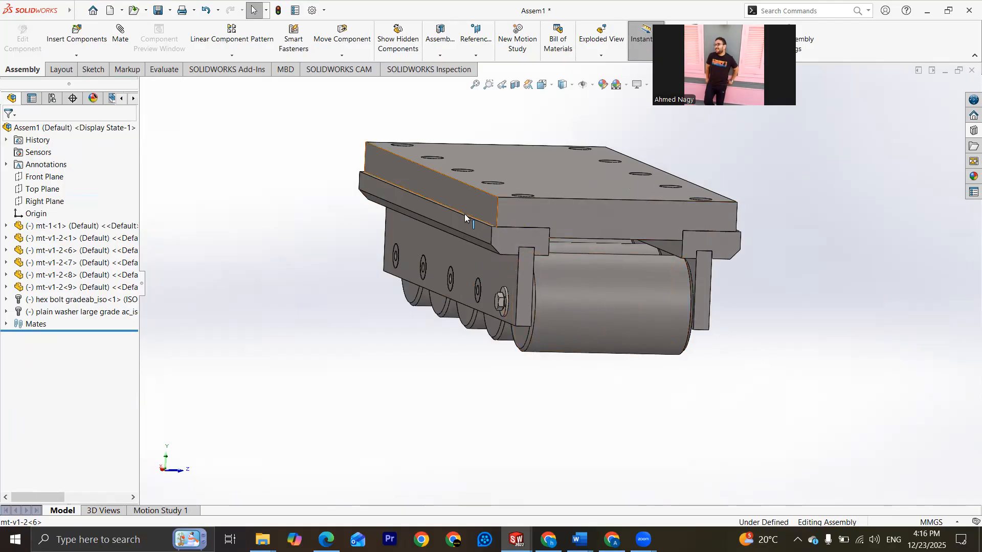
{"action": "middle_click_drag", "start_coordinate": [464, 214], "coordinate": [497, 238]}
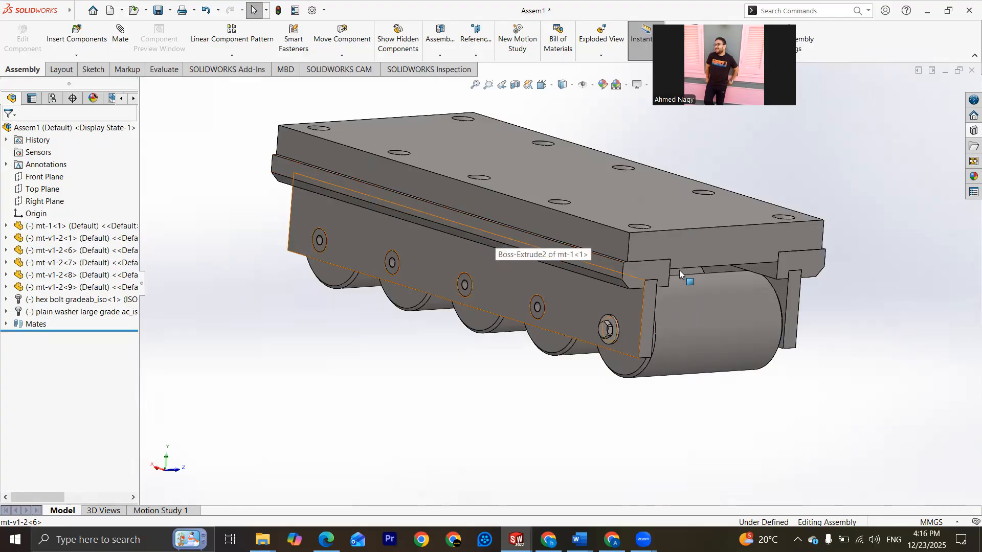
{"action": "scroll", "coordinate": [664, 253], "scroll_direction": "up", "scroll_amount": 3}
{"action": "scroll", "coordinate": [663, 252], "scroll_direction": "down", "scroll_amount": 3}
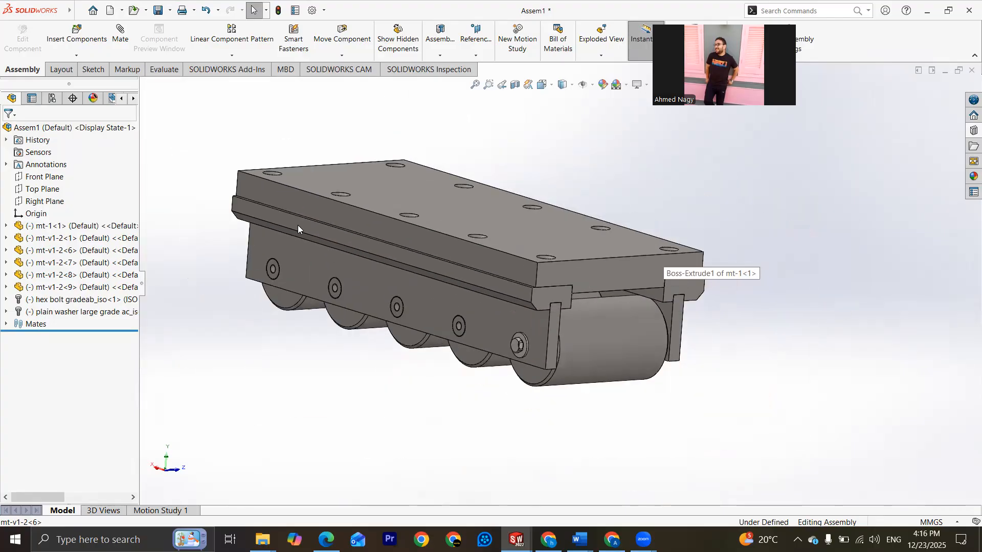
{"action": "key", "text": "z"}
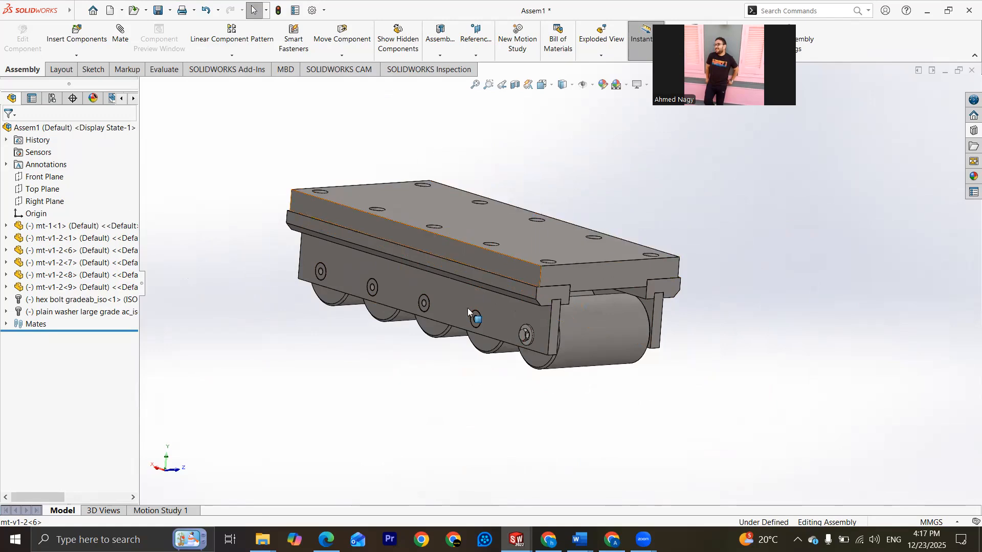